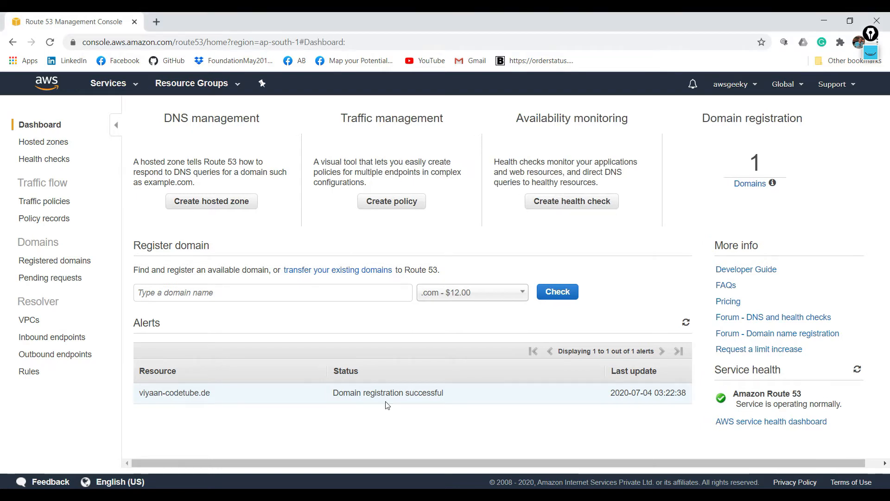
- Open the name server settings of the registered domain viyaan-codetube.de for editing
right_click(57, 264)
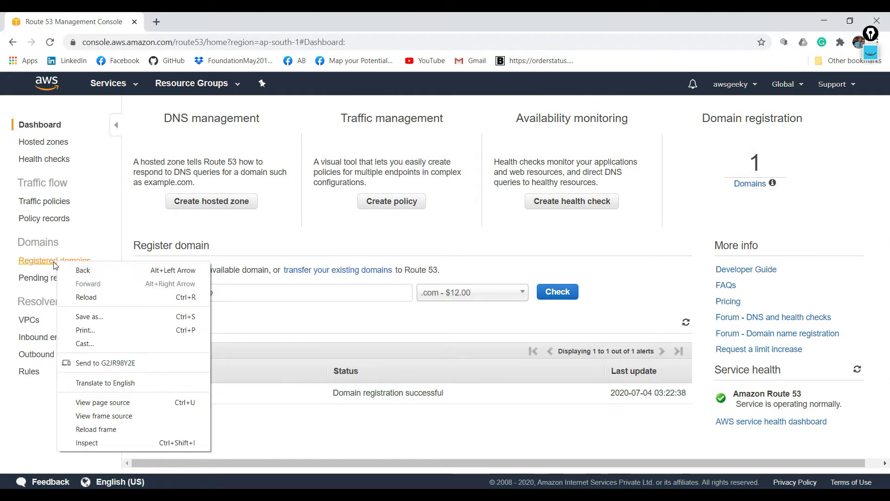
key("Escape")
left_click(54, 263)
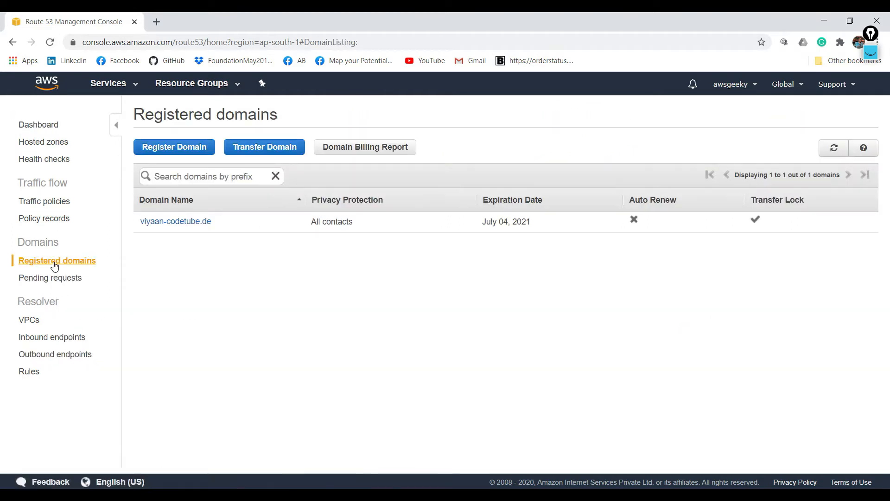
left_click(199, 223)
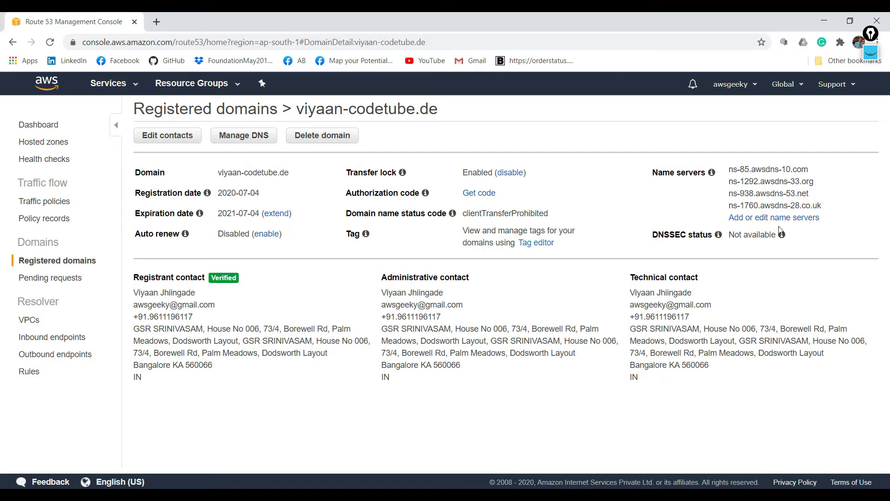
left_click(791, 217)
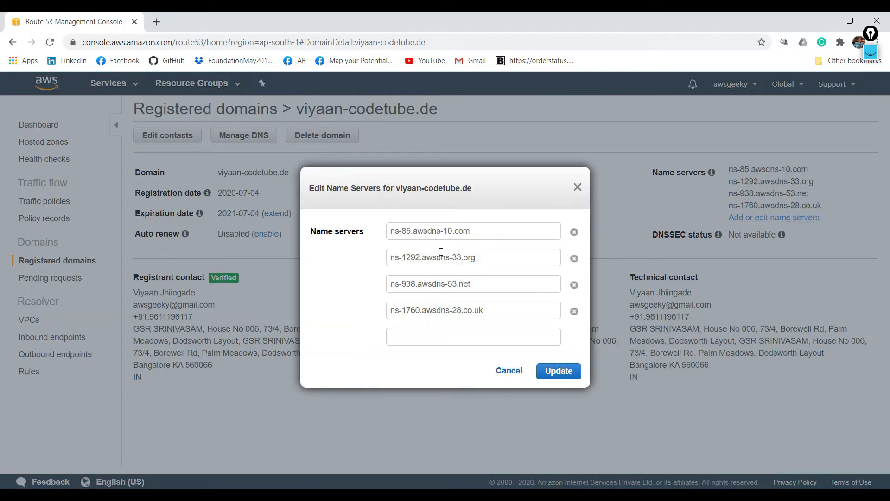
- Load the Route 53 console a second time in a separate browser tab, keeping the name server editor open
left_click(156, 22)
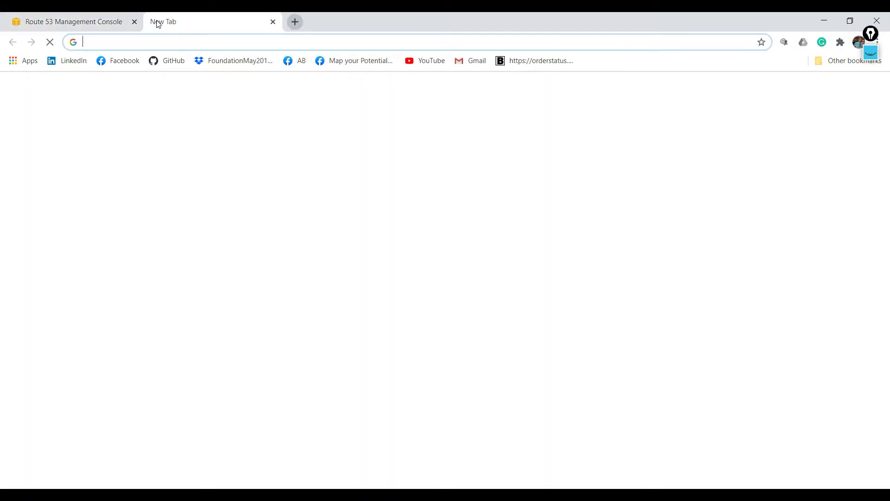
type("aw")
key("Return")
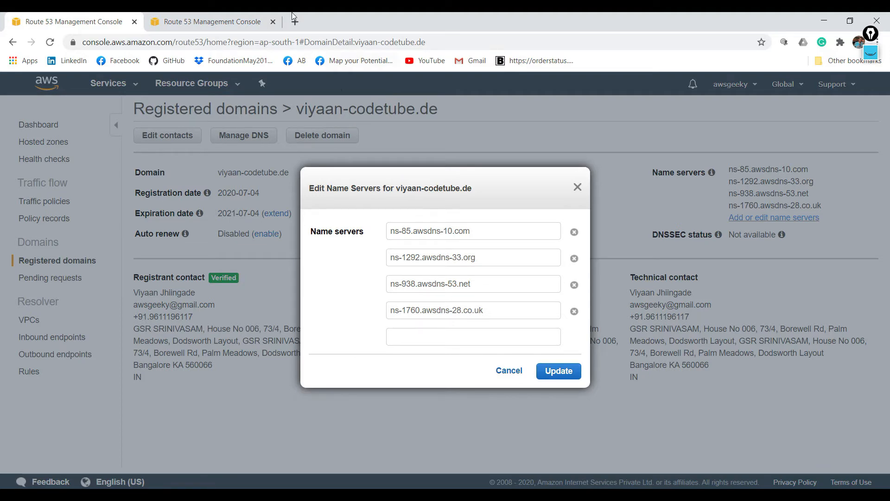
left_click(218, 18)
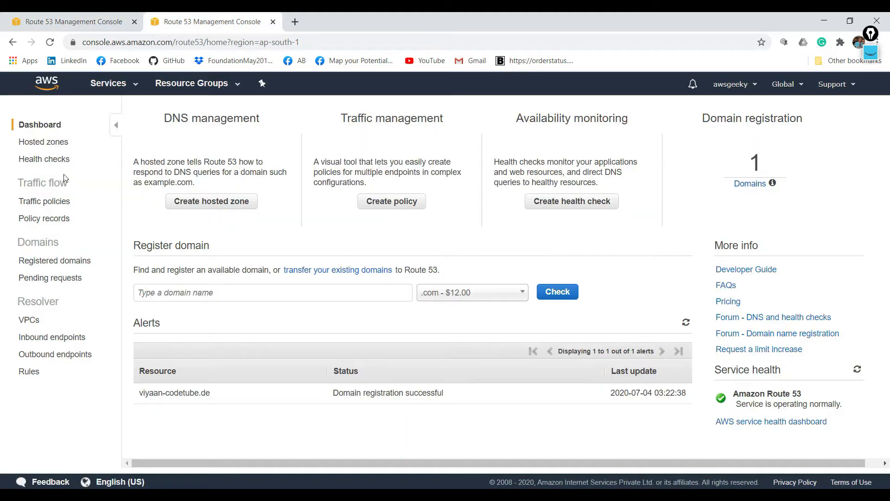
- Create a public hosted zone for the domain viyaan-codetube.de
left_click(196, 202)
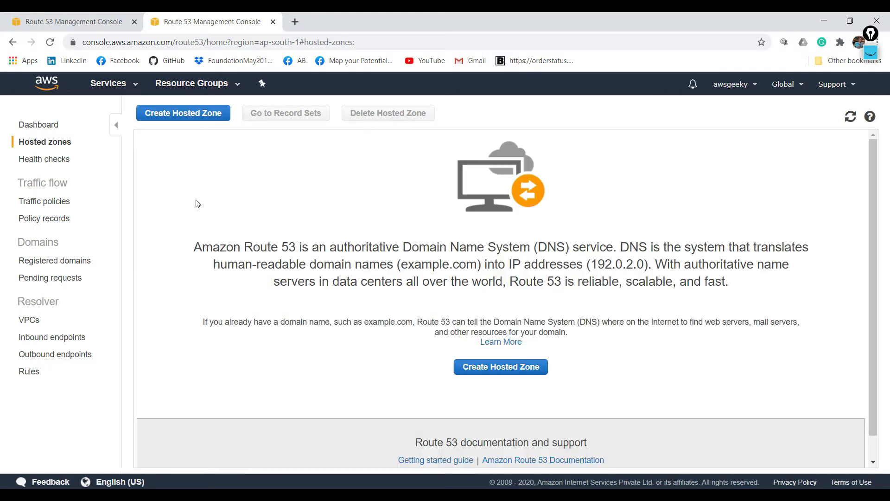
left_click(455, 366)
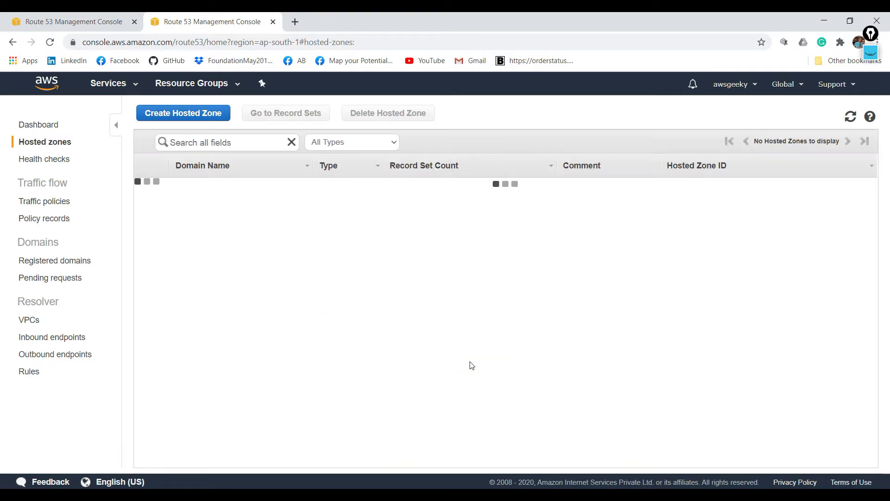
left_click(184, 115)
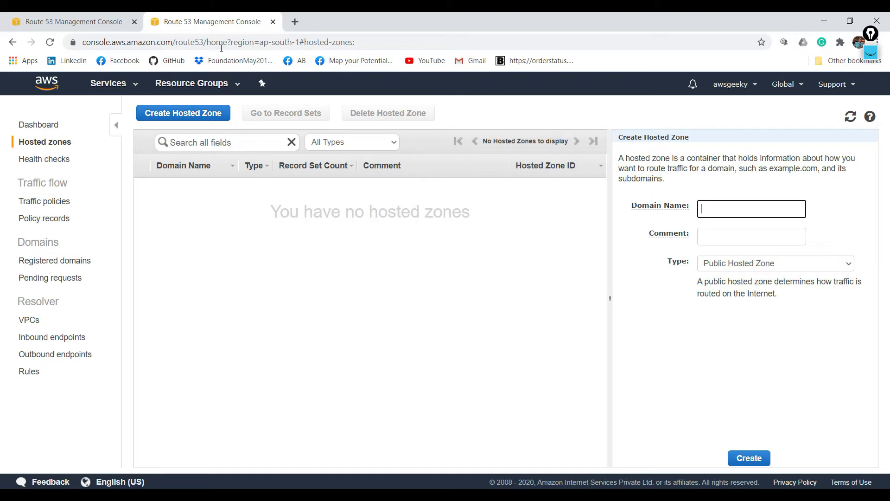
left_click(71, 12)
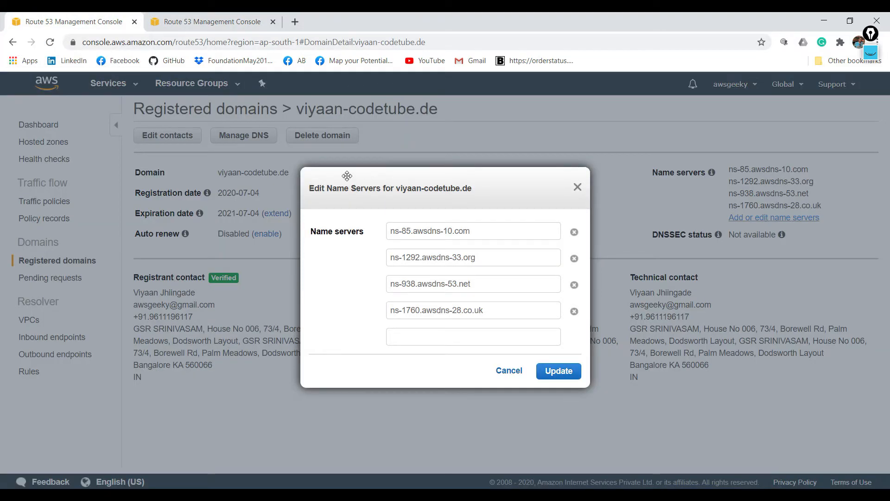
left_click(212, 12)
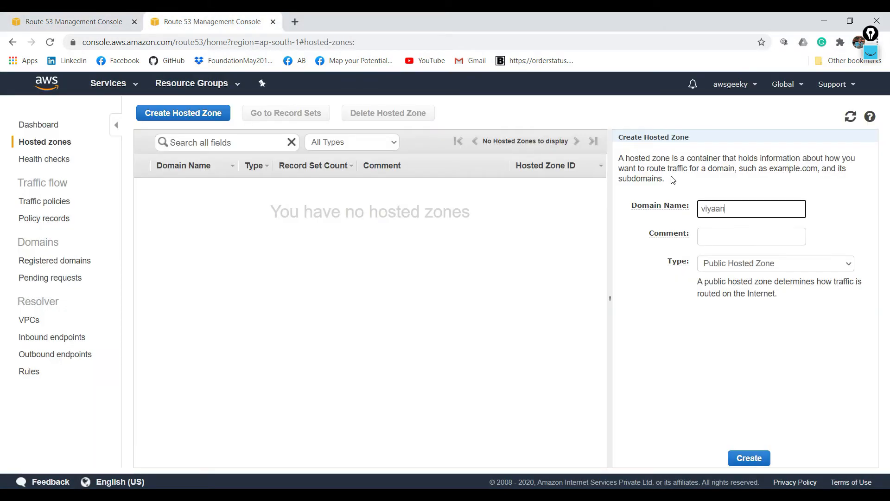
type("be.de")
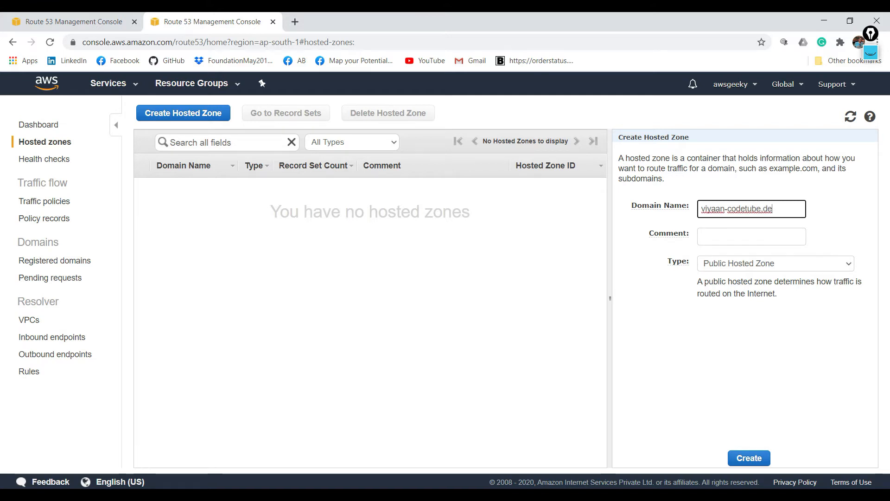
left_click(732, 334)
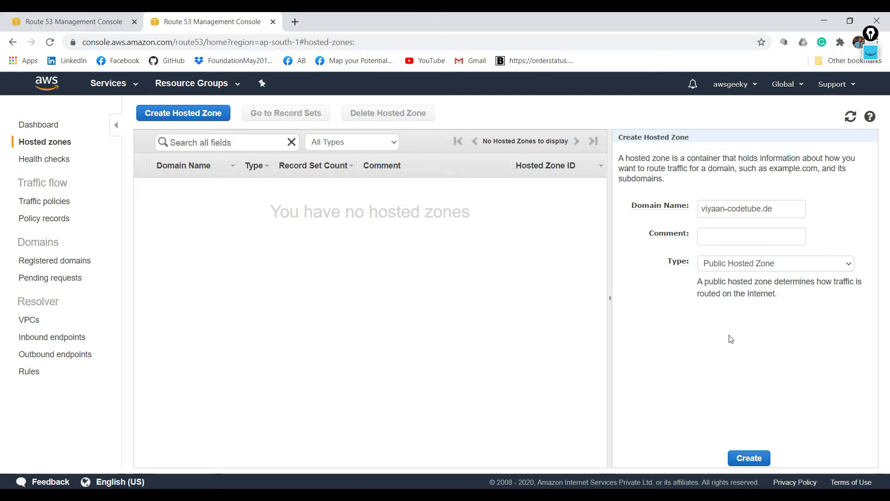
left_click(745, 453)
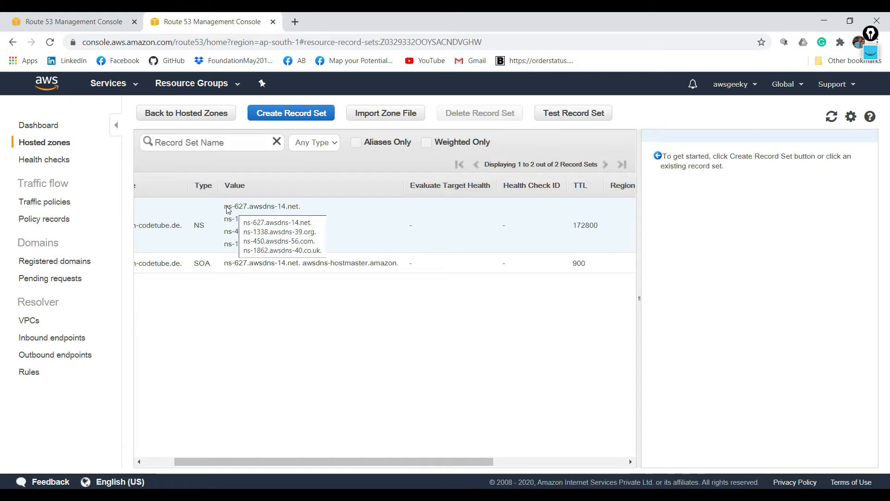
- Replace the domain's first name server with ns-627.awsdns-14.net, copied from the hosted zone's NS record
left_click_drag(228, 209, 301, 209)
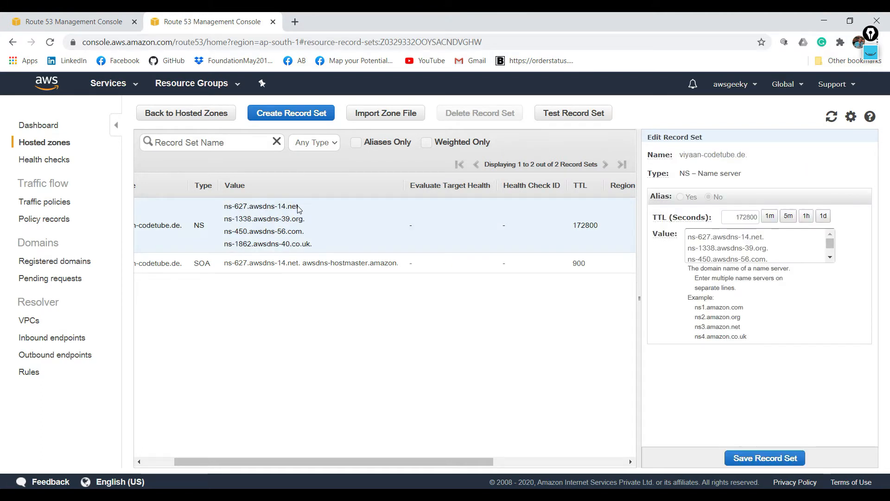
left_click_drag(764, 239, 687, 239)
key("ctrl+c")
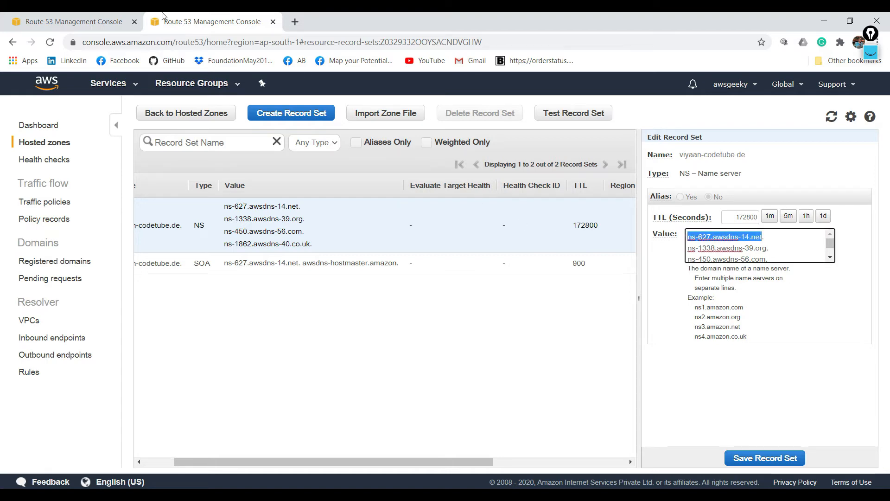
key("ctrl+Tab")
left_click(487, 225)
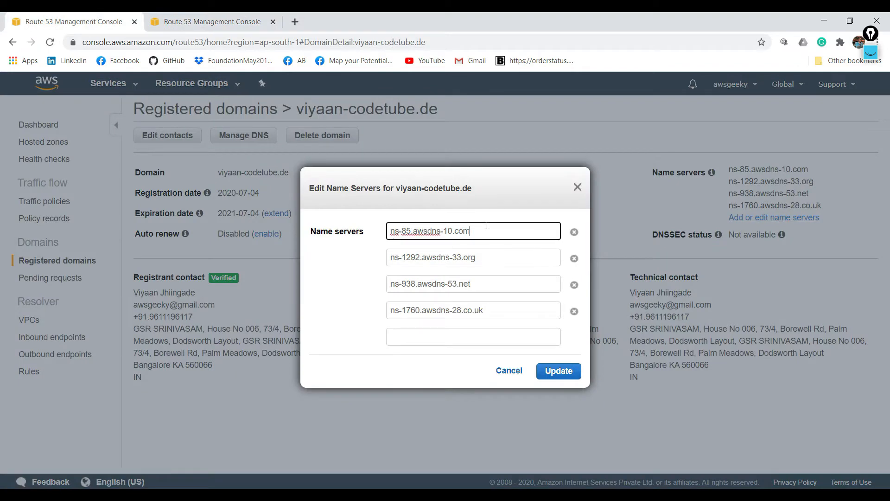
key("ctrl+a")
key("ctrl+v")
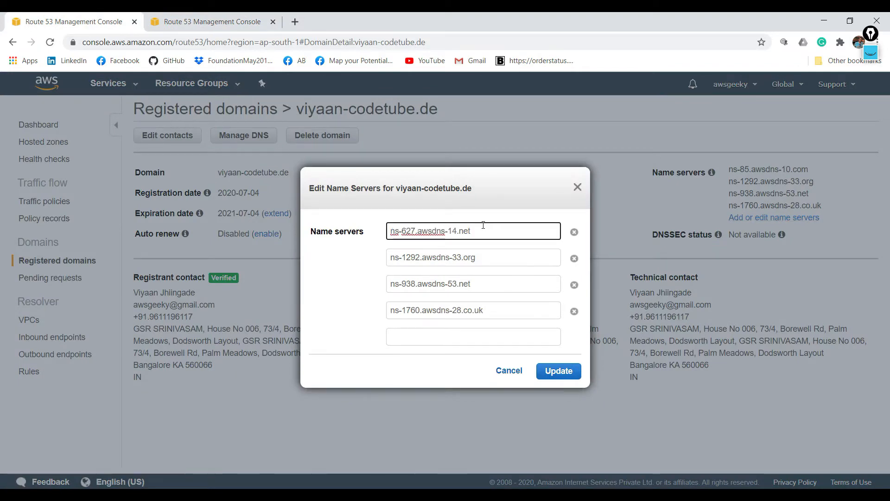
- Replace the domain's second name server with ns-1338.awsdns-39.org from the hosted zone's NS record
key("ctrl+Tab")
left_click_drag(767, 248, 687, 238)
triple_click(702, 245)
key("ctrl+c")
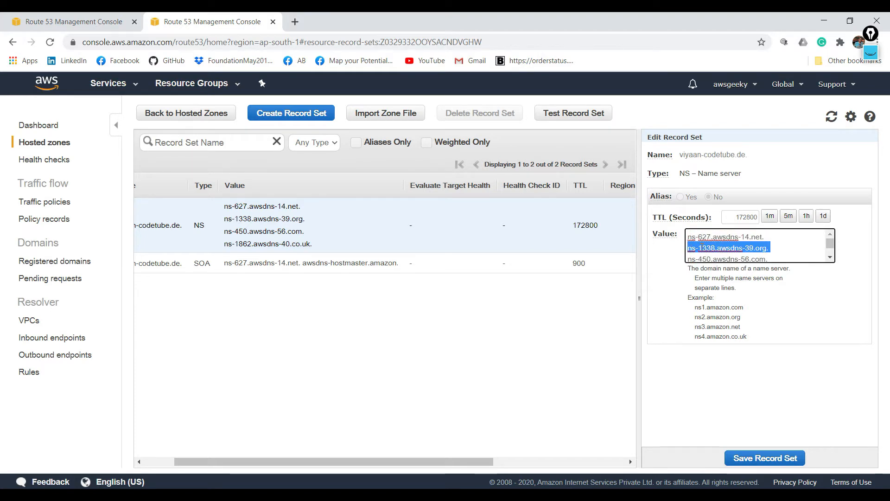
left_click(99, 16)
triple_click(493, 257)
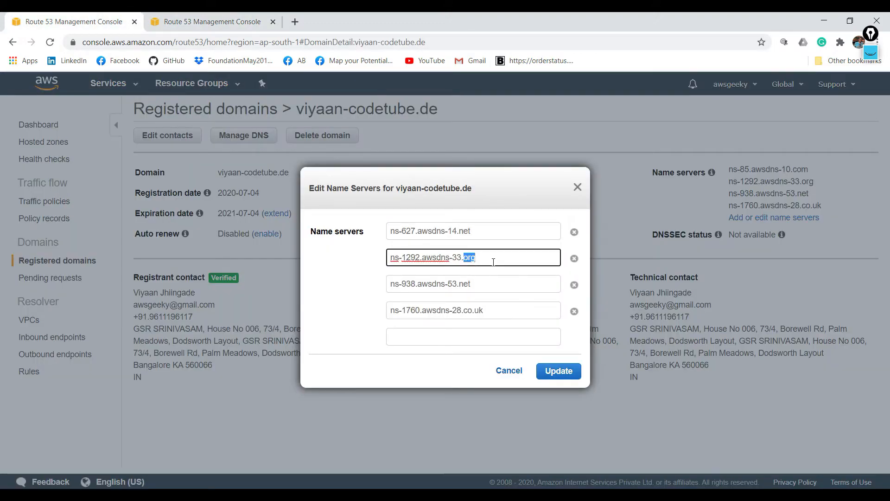
key("ctrl+v")
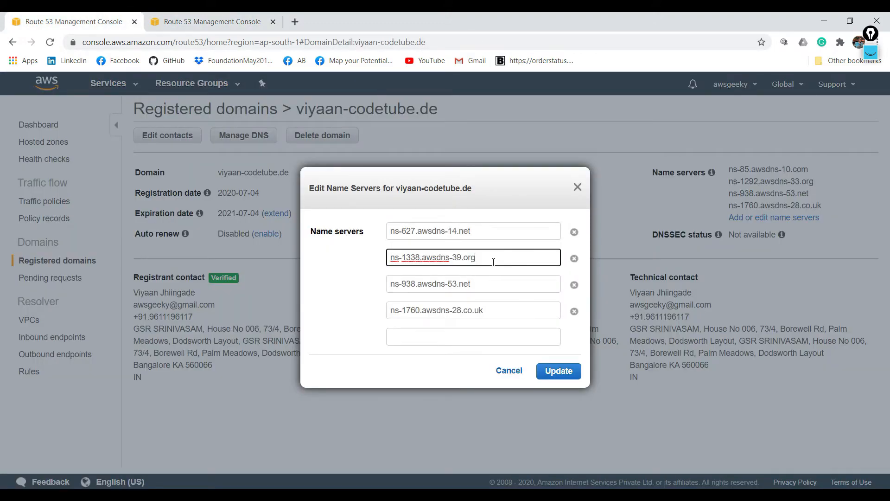
- Replace the domain's third name server with ns-450.awsdns-56.com from the hosted zone's NS record
left_click(209, 21)
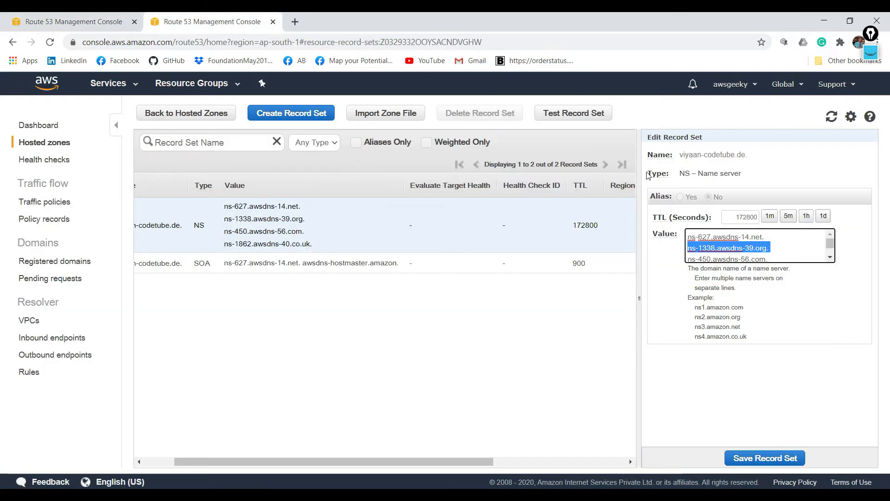
left_click_drag(766, 257, 689, 247)
key("ctrl+c")
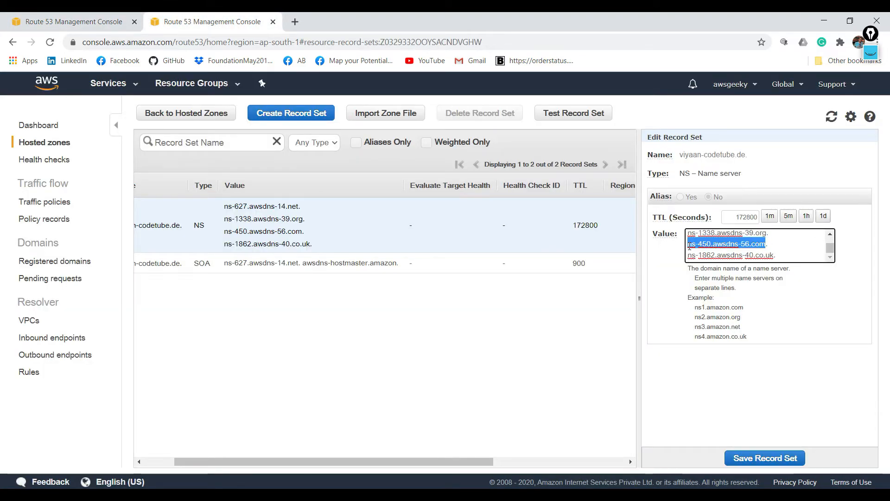
left_click(130, 15)
left_click(440, 286)
triple_click(453, 285)
key("ctrl+v")
- Replace the domain's fourth name server with ns-1862.awsdns-40.co.uk from the NS record and submit the name server update
left_click(202, 14)
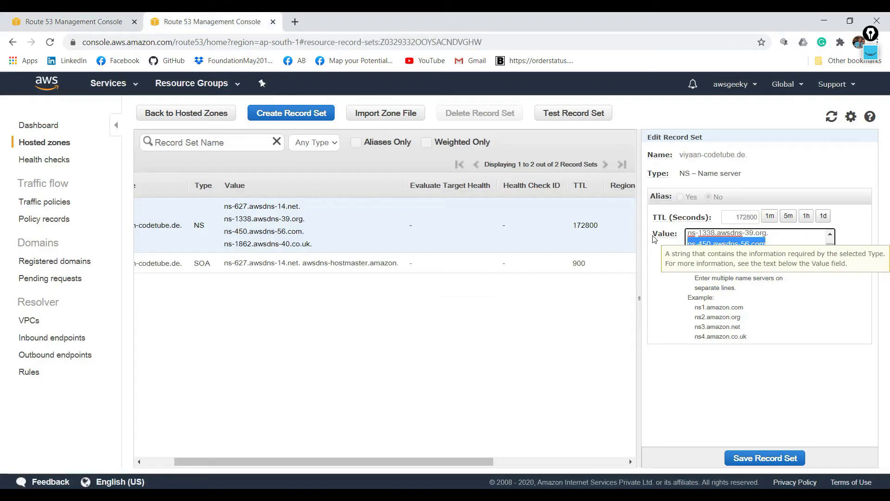
left_click_drag(774, 255, 687, 255)
key("ctrl+c")
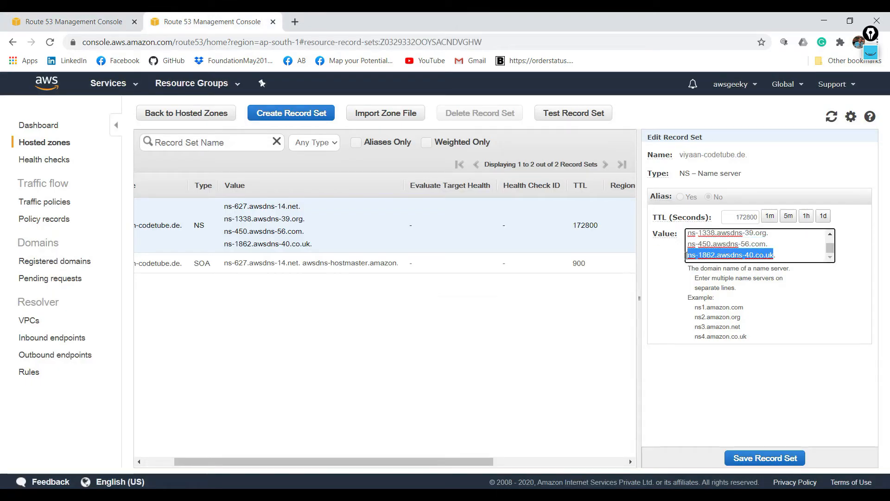
left_click(126, 16)
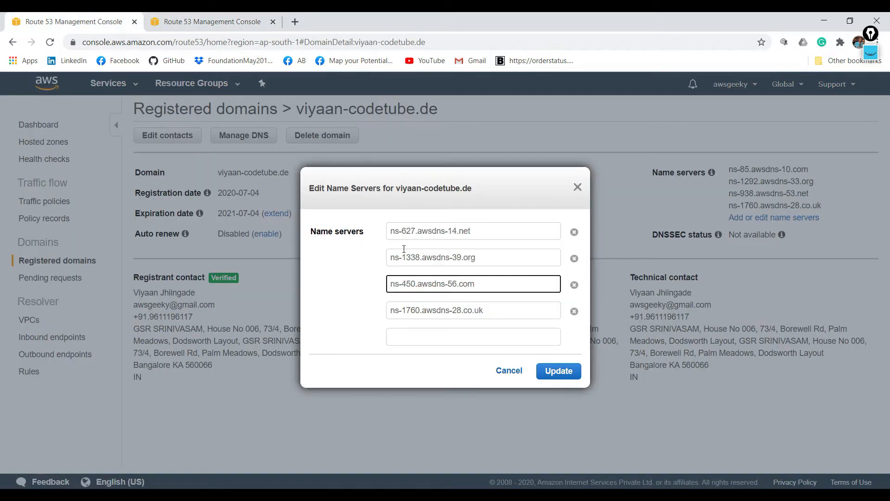
left_click(431, 308)
triple_click(430, 308)
key("ctrl+v")
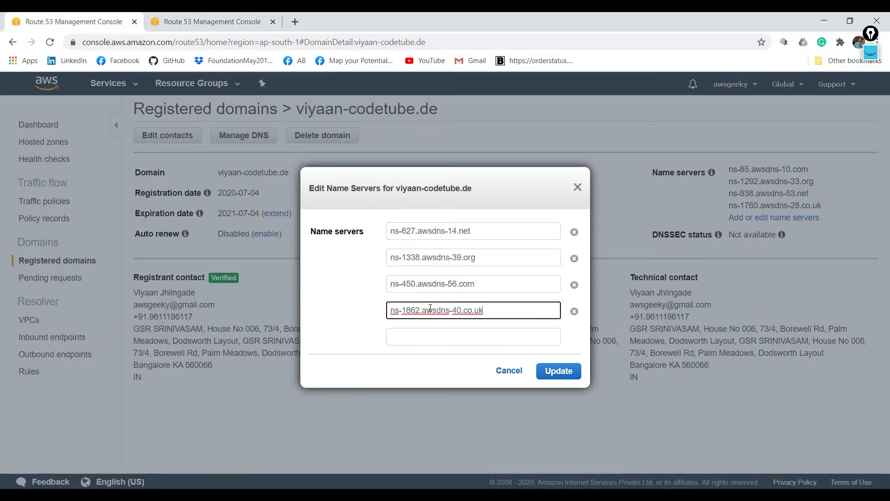
left_click(561, 370)
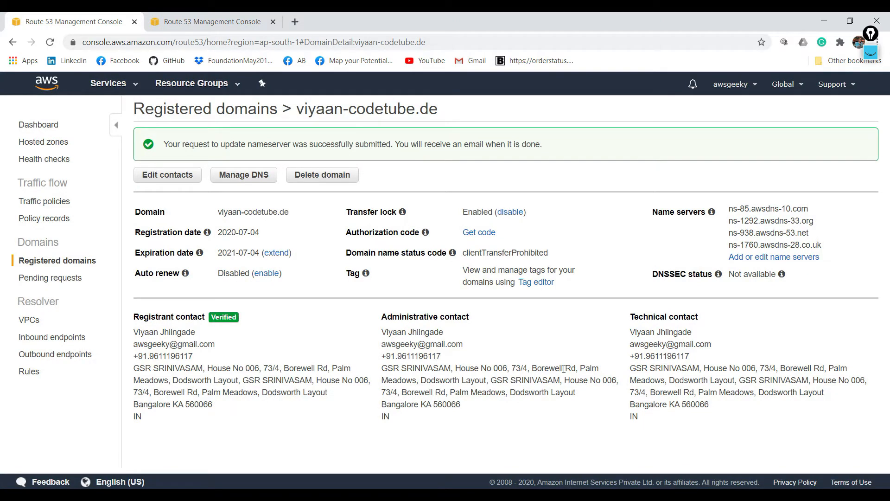
left_click(194, 16)
left_click(657, 271)
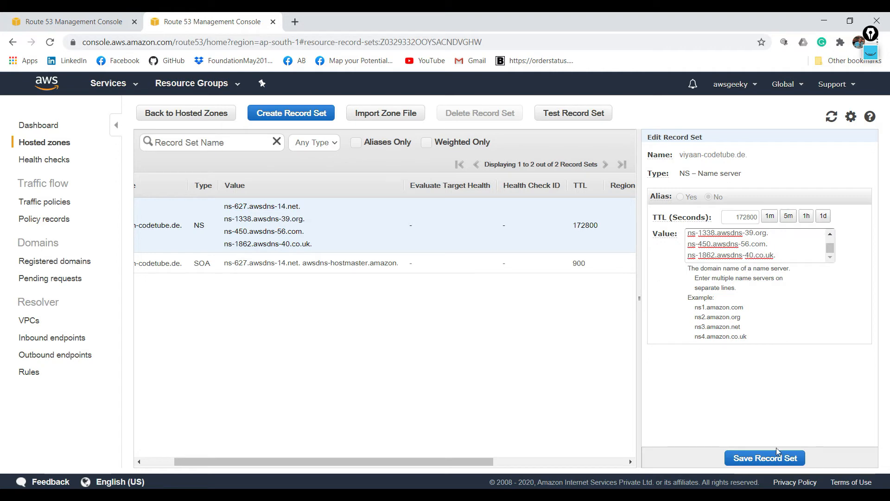
left_click(150, 461)
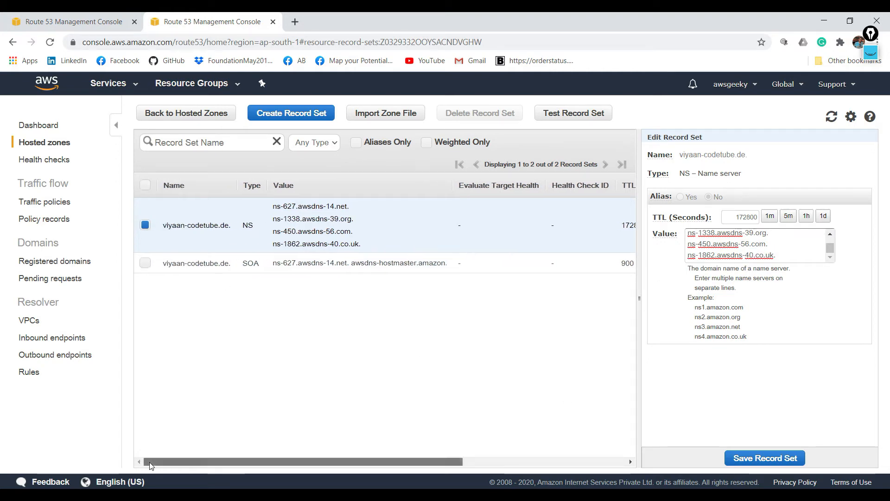
left_click(292, 116)
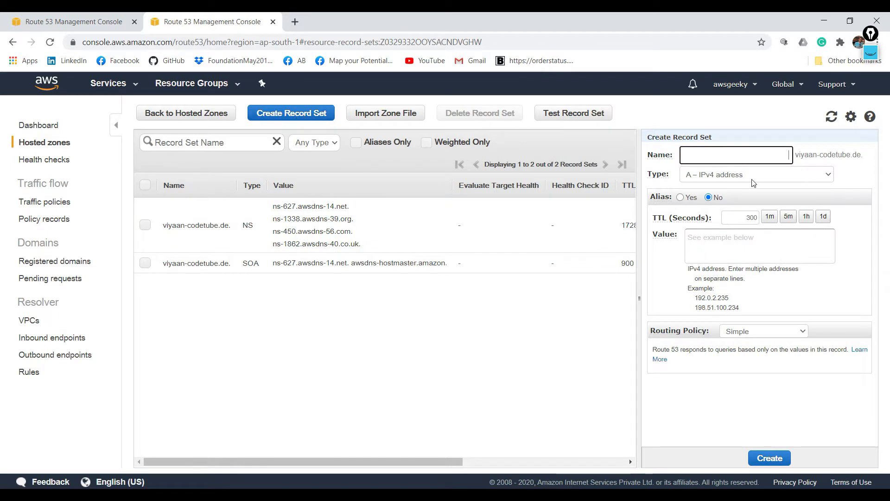
double_click(755, 222)
key("BackSpace")
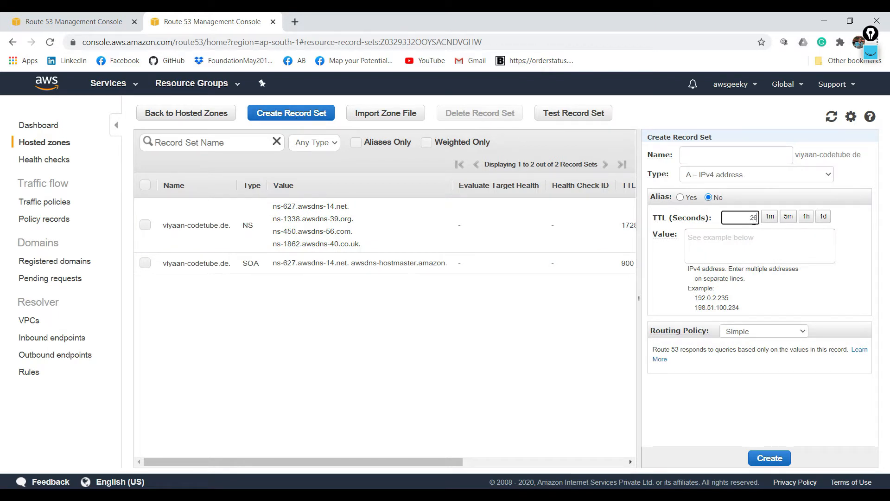
left_click(750, 239)
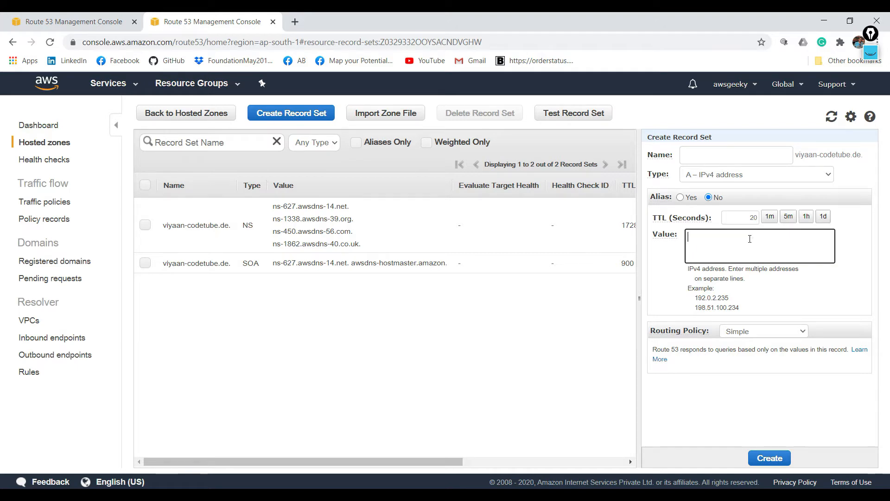
- Open the EC2 service in the US East (N. Virginia) region and show its instances list
left_click(70, 21)
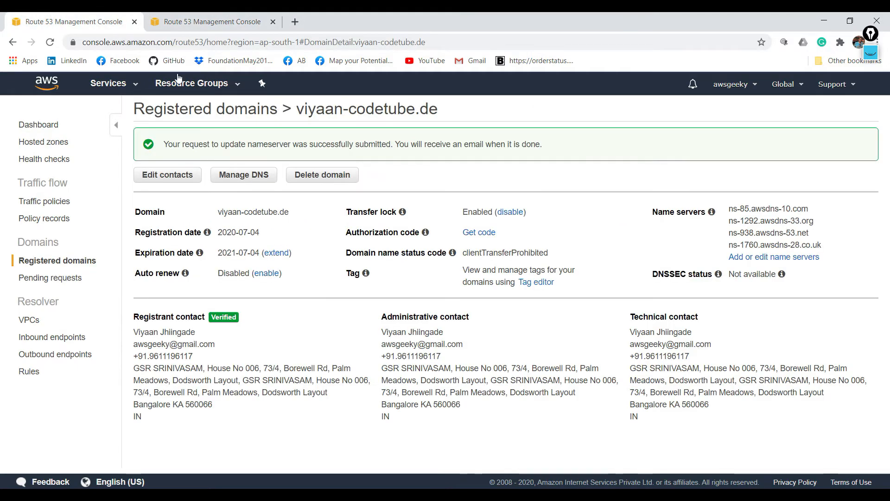
left_click(135, 85)
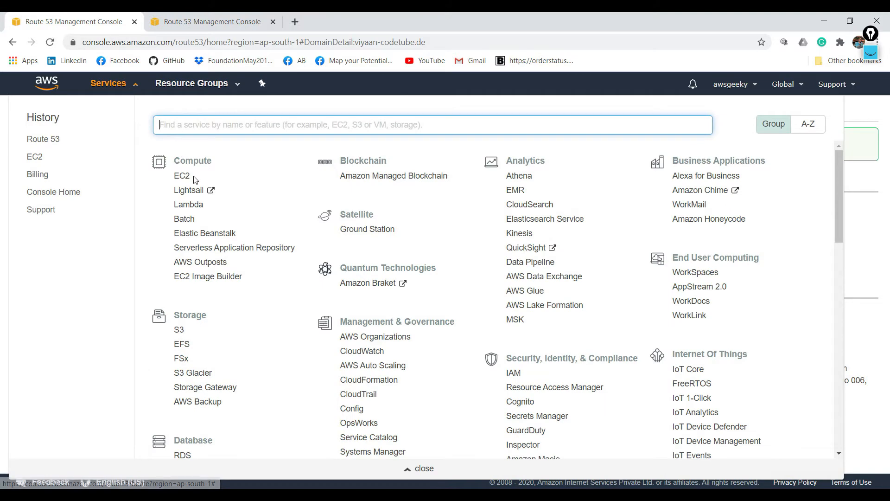
left_click(182, 177)
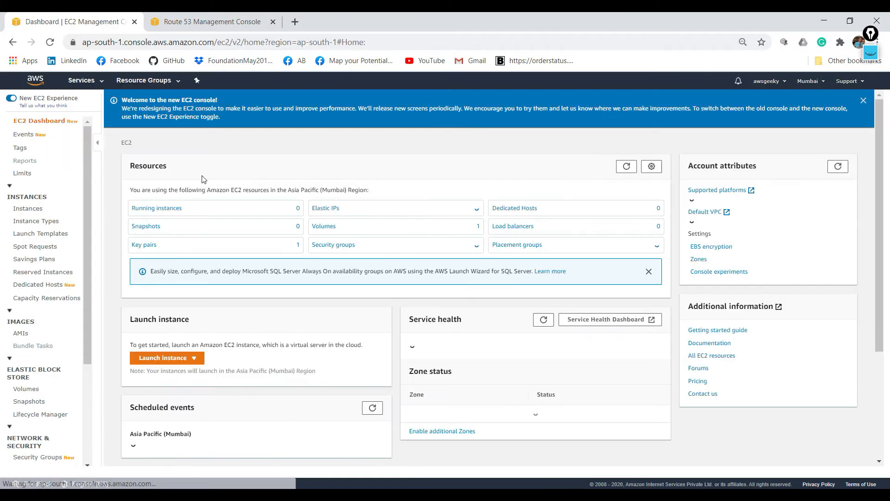
left_click(809, 81)
left_click(739, 104)
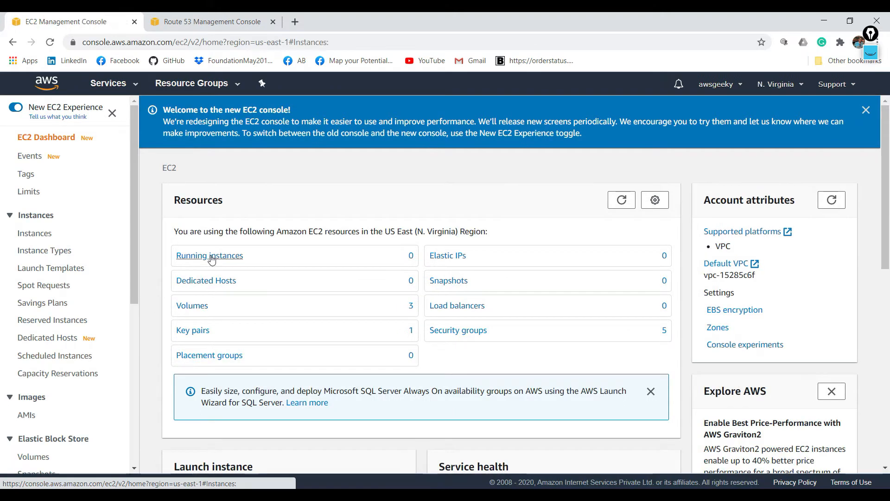
left_click(210, 256)
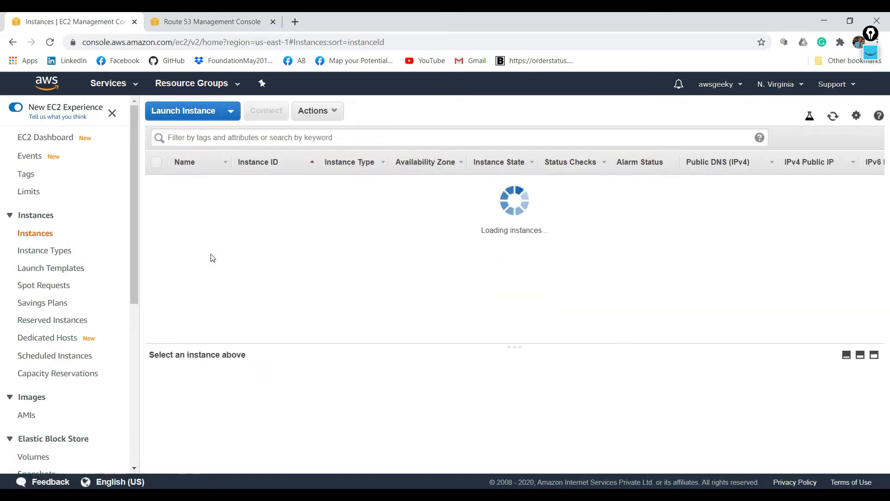
- Start the three stopped instances USA 1, USA 2 and USA 3
left_click(156, 162)
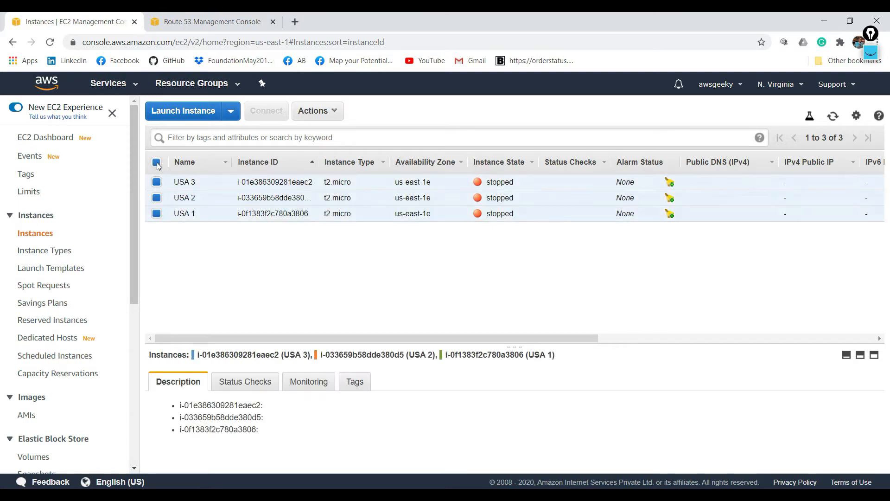
left_click(340, 116)
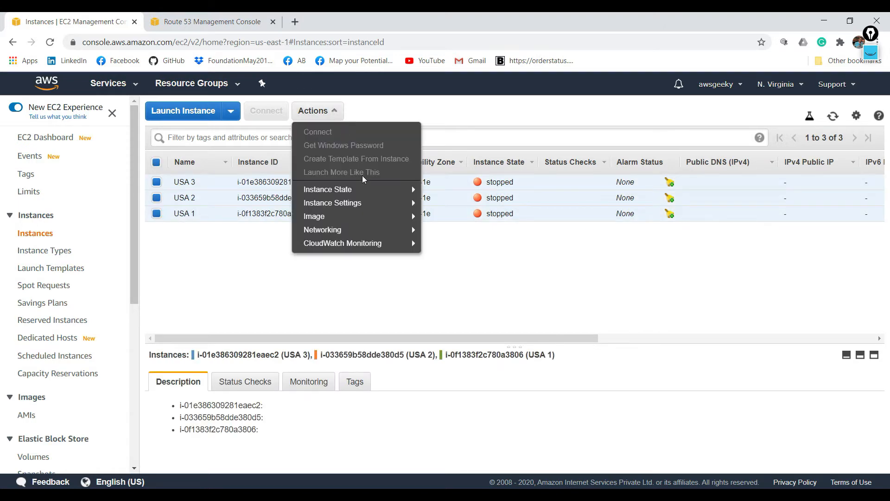
mouse_move(411, 191)
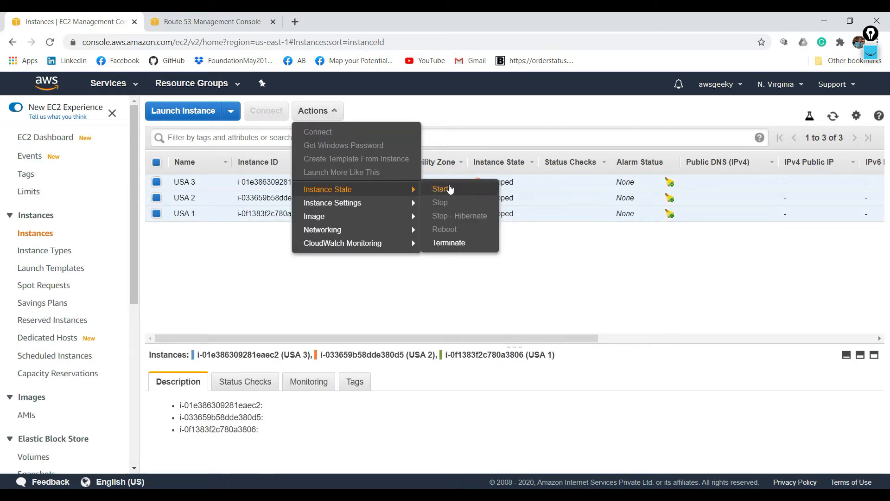
left_click(449, 185)
left_click(601, 342)
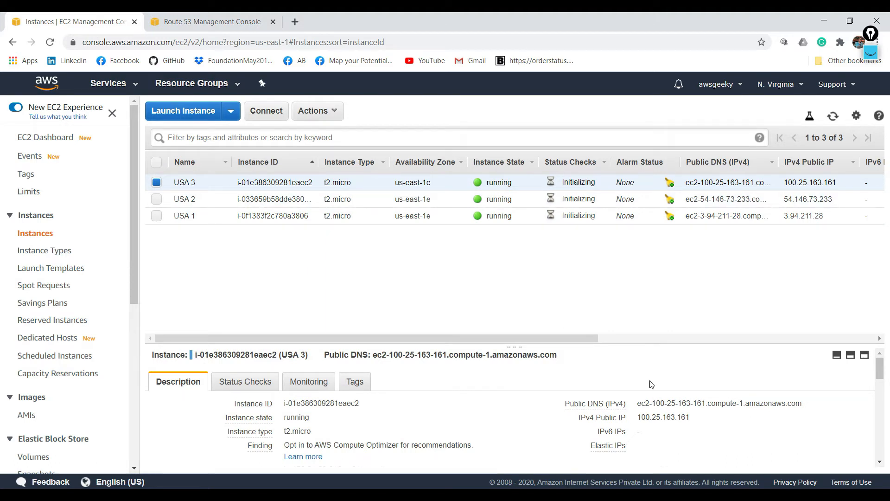
- Copy the USA 3 instance's IPv4 public IP and load 100.25.163.161 in a new browser tab
left_click(699, 417)
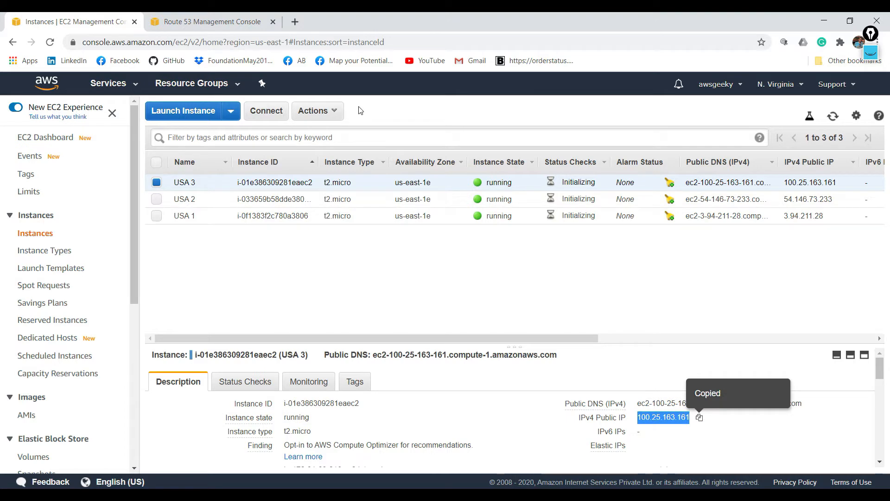
left_click(298, 23)
key("ctrl+v")
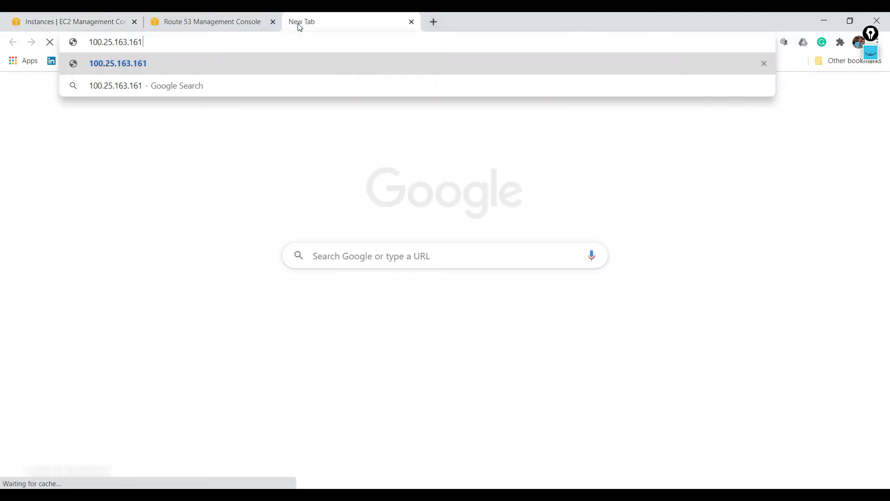
key("Return")
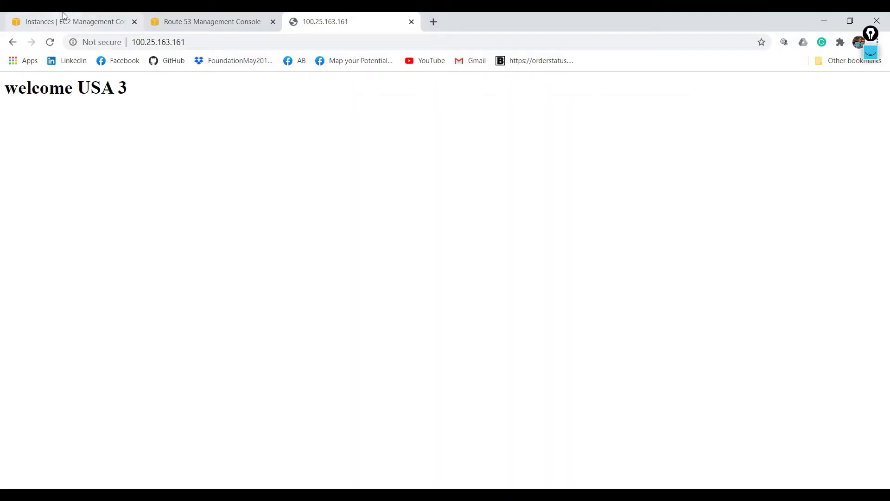
- Copy the USA 2 instance's IPv4 public IP and load 54.146.73.233 in a new browser tab
left_click(64, 17)
left_click(298, 206)
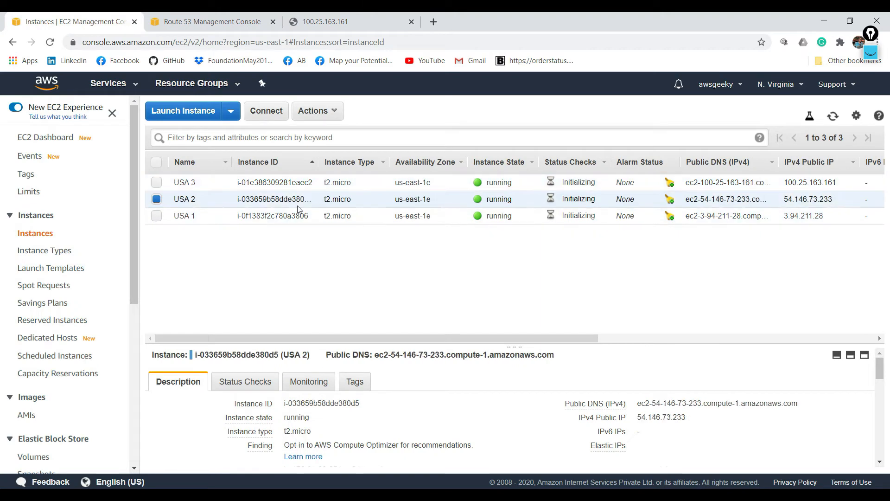
mouse_move(694, 420)
left_click(695, 418)
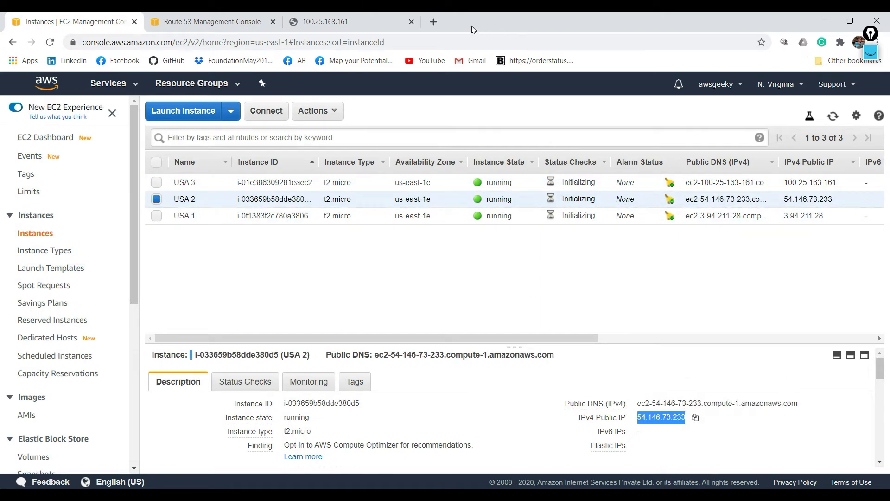
left_click(434, 21)
key("ctrl+v")
key("Return")
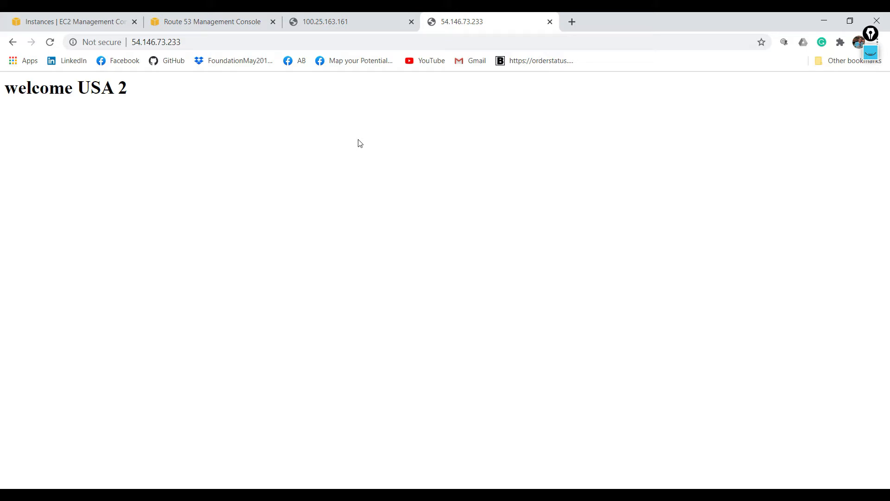
left_click(345, 17)
left_click(24, 16)
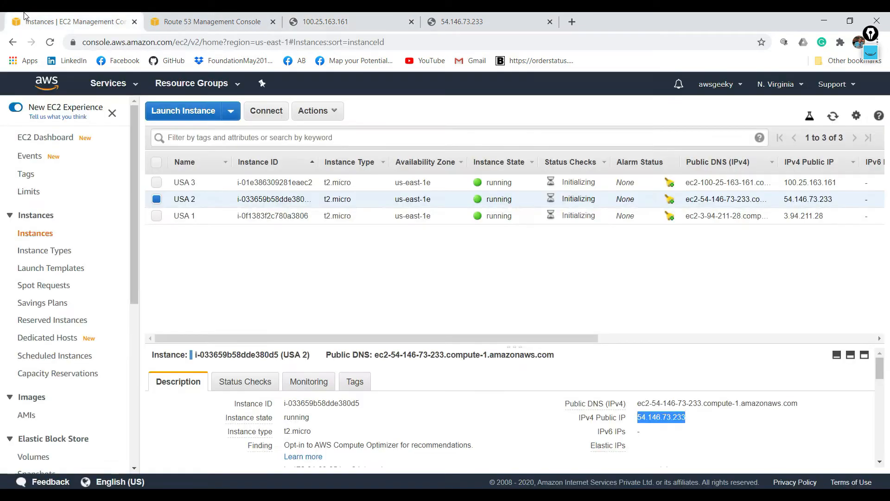
- Begin a new A record set in the viyaan-codetube.de hosted zone with a TTL of 10 seconds
left_click(203, 30)
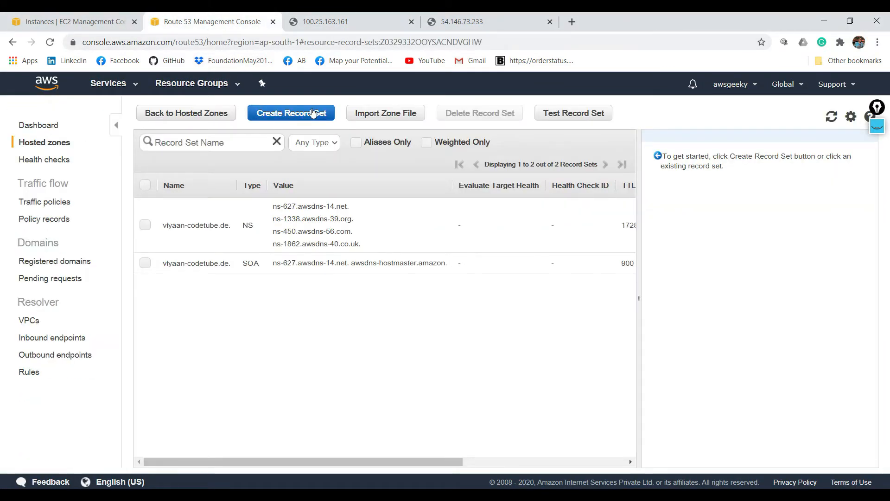
left_click(312, 114)
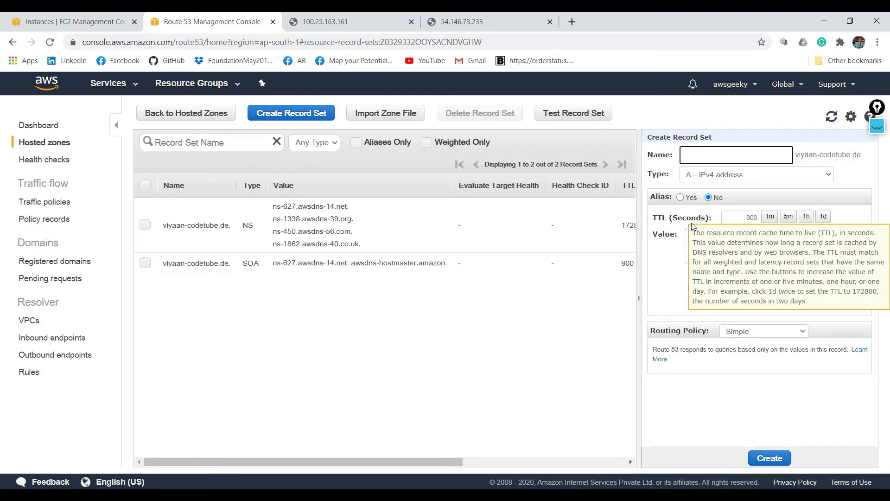
double_click(748, 217)
type("10")
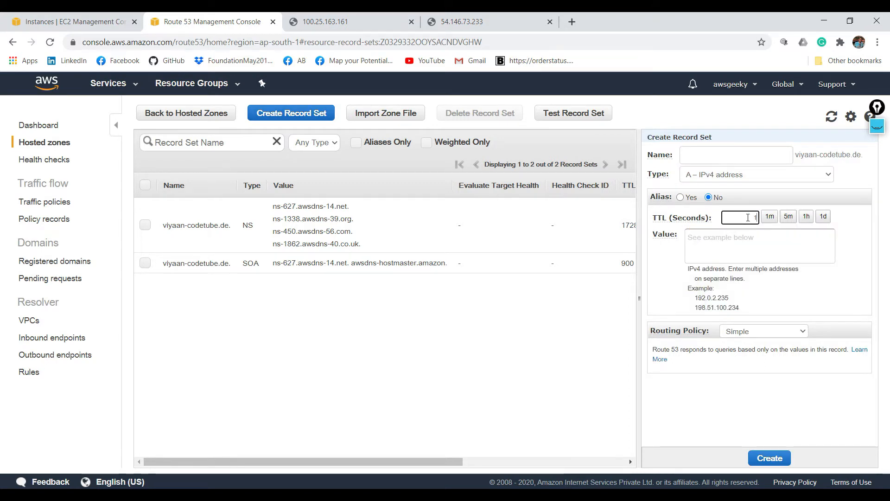
- Copy the USA 3 instance's public IP 100.25.163.161 into the new A record's value
left_click(98, 22)
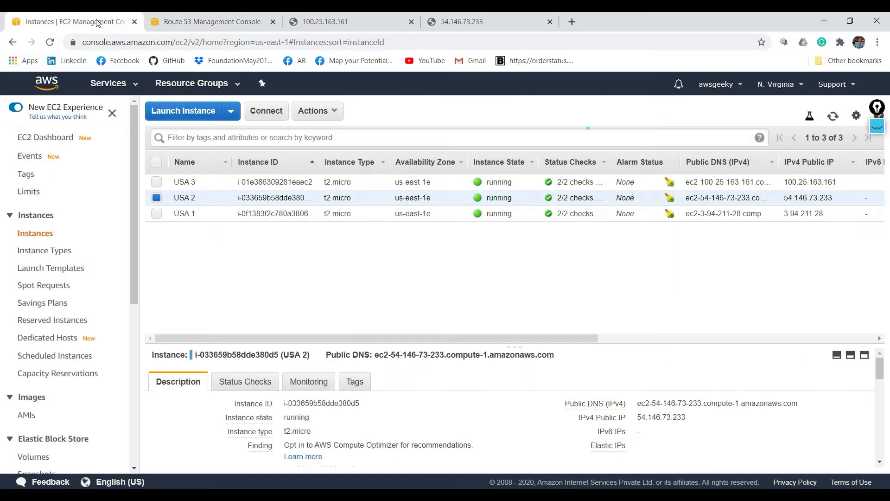
left_click(333, 181)
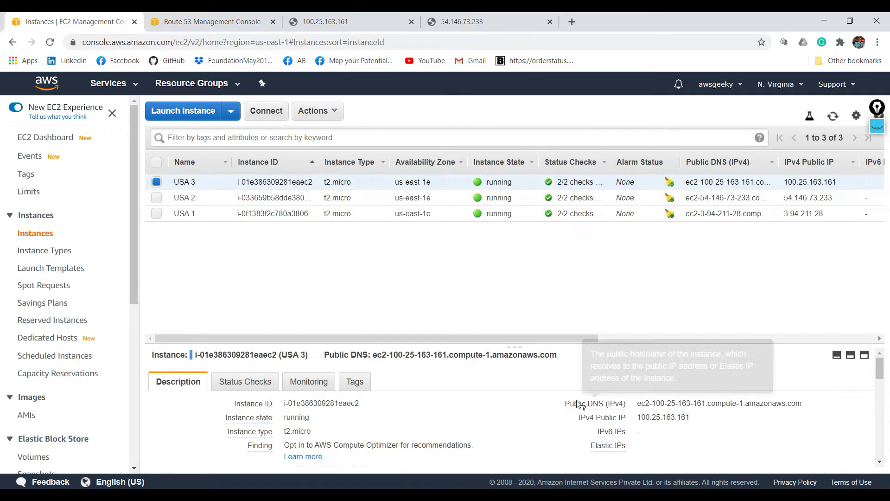
left_click(700, 418)
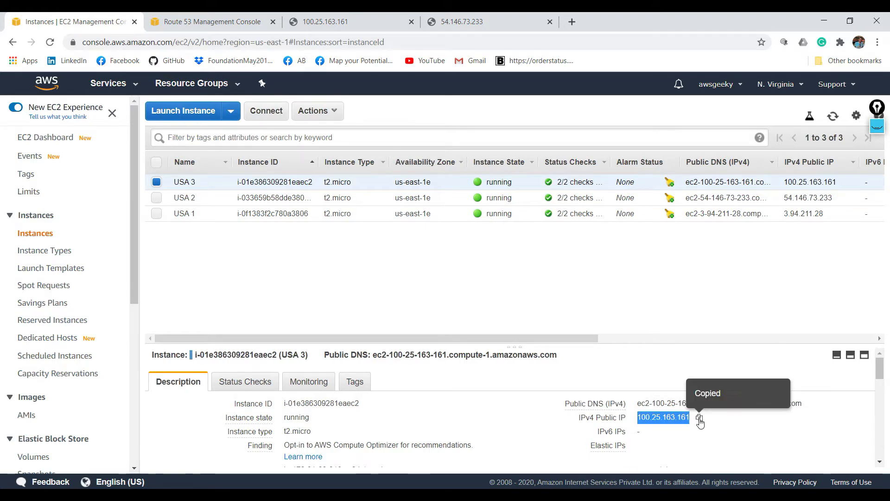
left_click(211, 22)
left_click(720, 240)
key("ctrl+v")
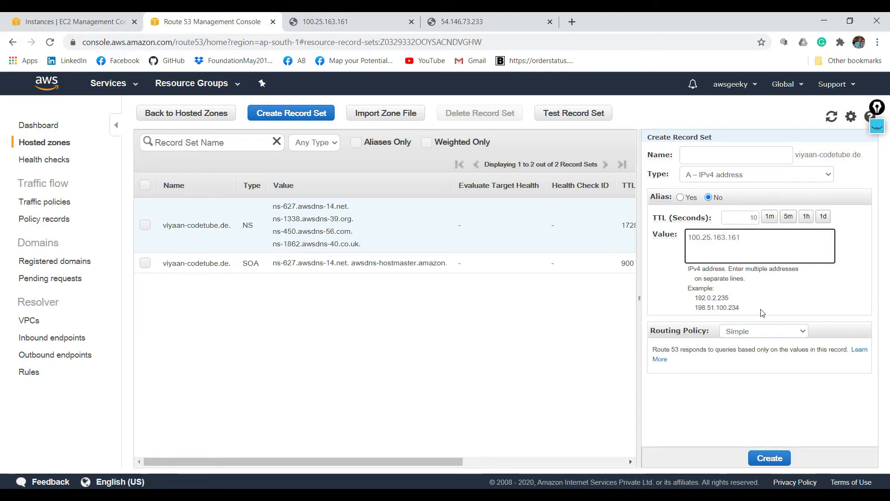
- Set the new record's routing policy to Weighted with a weight of 100
left_click(772, 330)
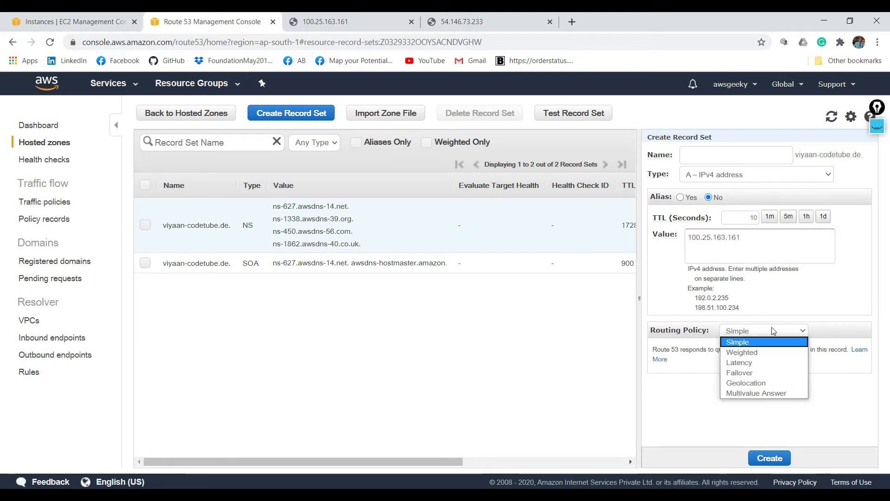
left_click(768, 354)
left_click(708, 381)
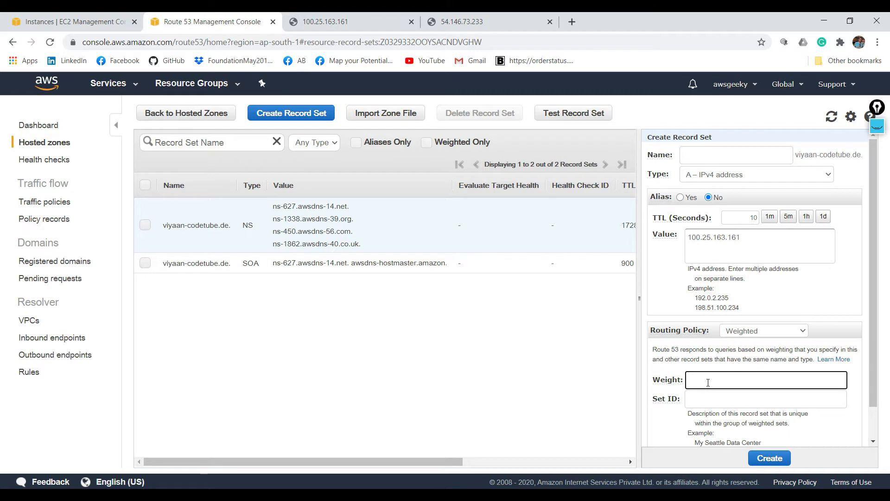
type("100")
- Set the record's Set ID to "welcome USA 3", copied from that instance's web page, and create the record set
left_click(712, 394)
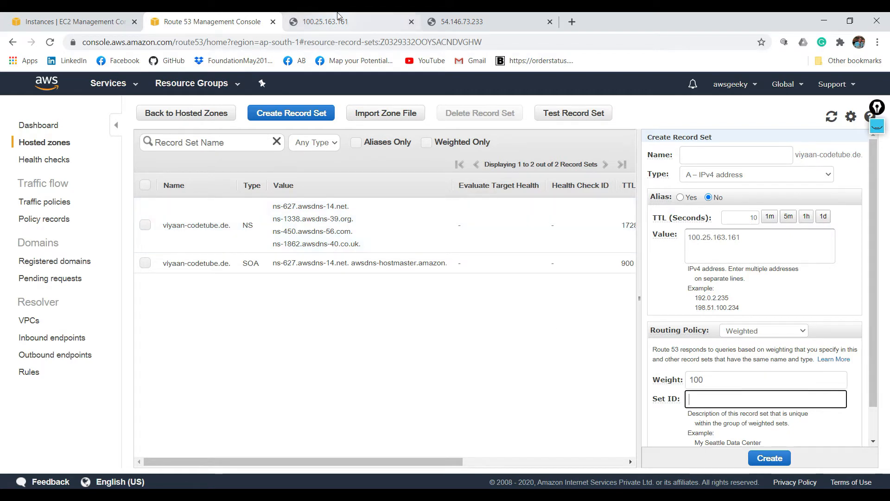
left_click(324, 21)
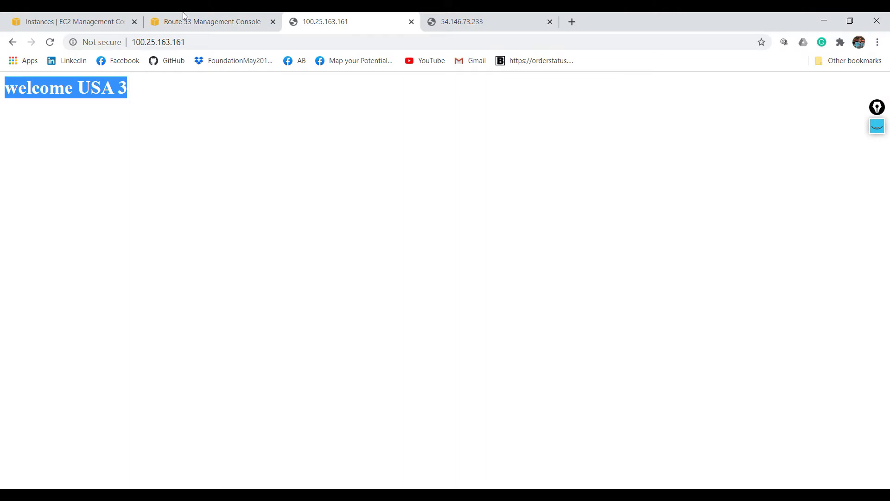
left_click(195, 18)
key("ctrl+v")
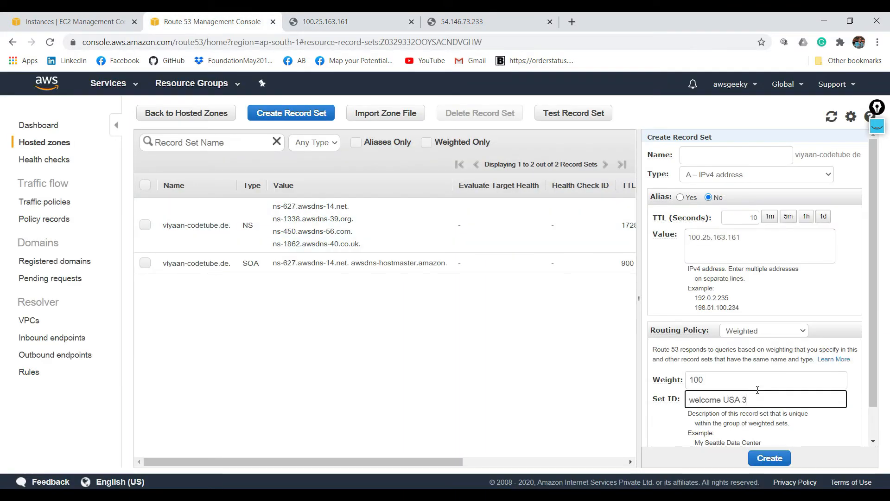
left_click(769, 460)
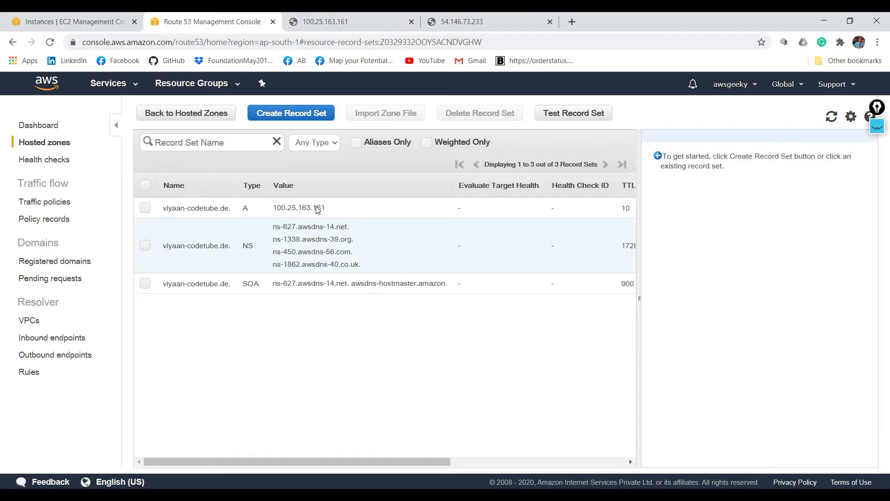
- Begin another A record set in the hosted zone and copy the USA 2 instance's IP 54.146.73.233 into its value
left_click(292, 119)
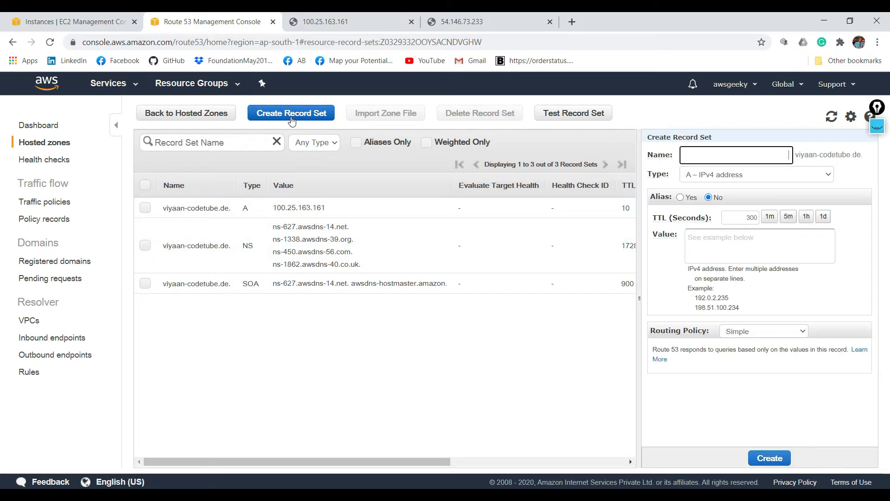
left_click(464, 21)
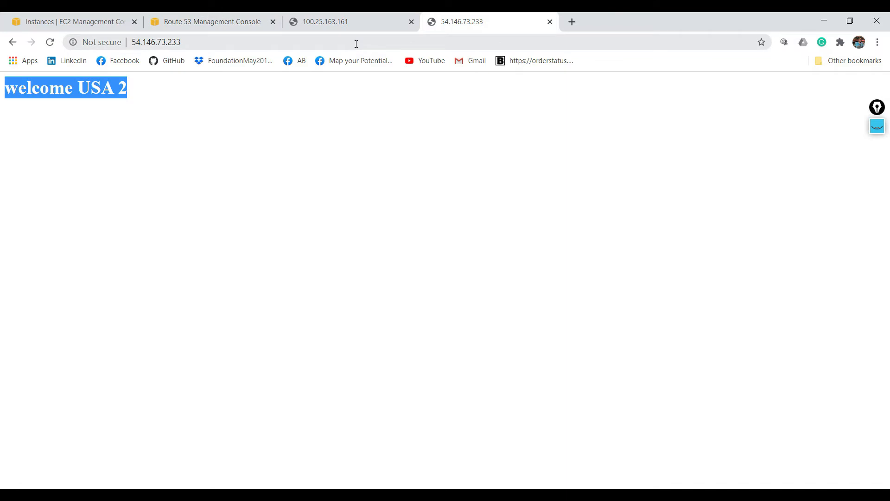
left_click(357, 43)
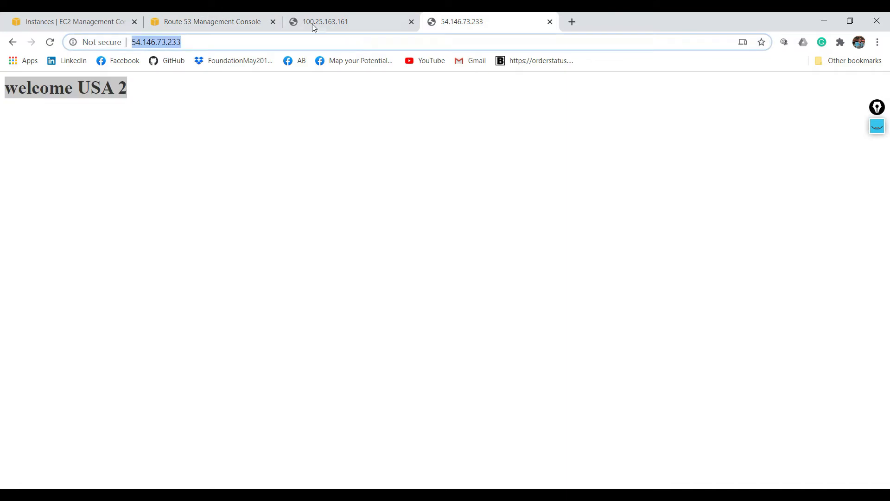
left_click(199, 21)
left_click(731, 241)
key("ctrl+v")
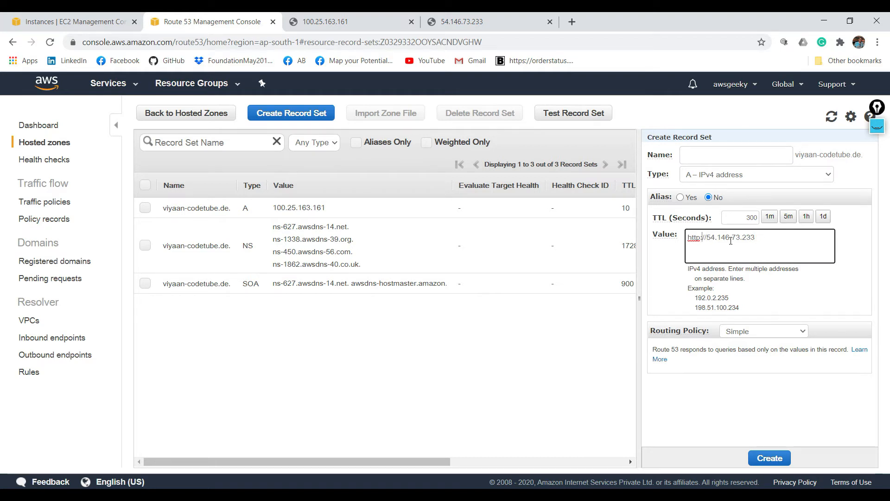
key("BackSpace")
key("BackSpace")
key("BackSpace")
key("BackSpace")
key("BackSpace")
key("BackSpace")
key("BackSpace")
type("5")
key("Left")
key("BackSpace")
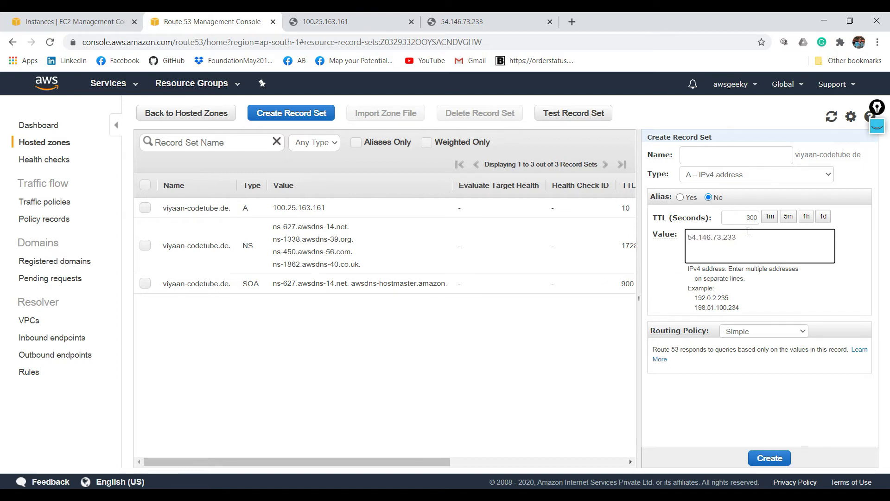
- Give the new record a TTL of 10 seconds and a Weighted routing policy with a weight of 20
double_click(750, 213)
type("10")
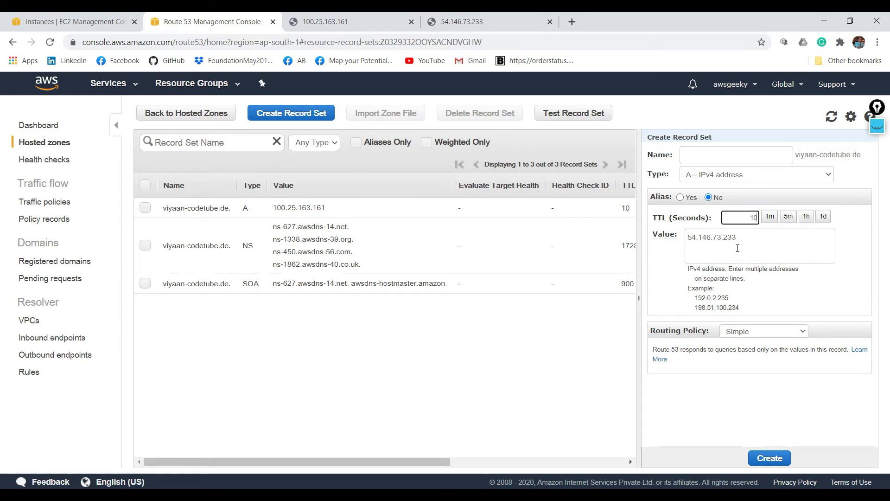
left_click(773, 331)
left_click(761, 352)
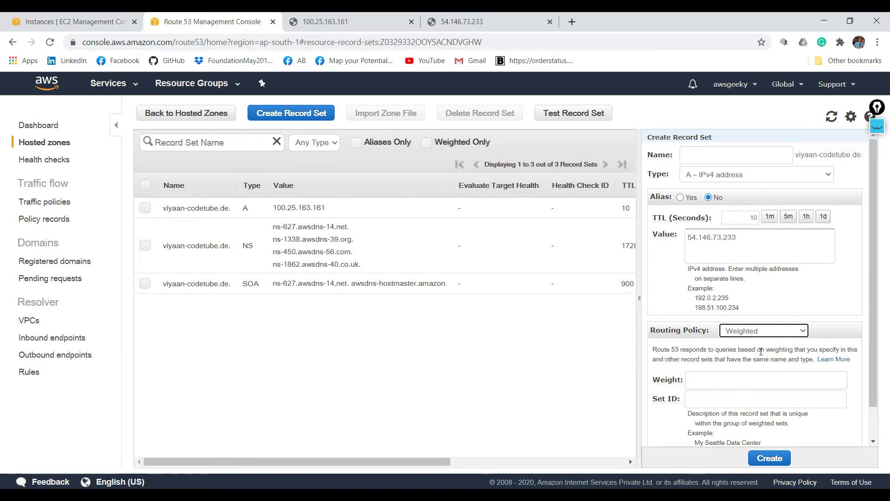
left_click_drag(435, 464, 630, 460)
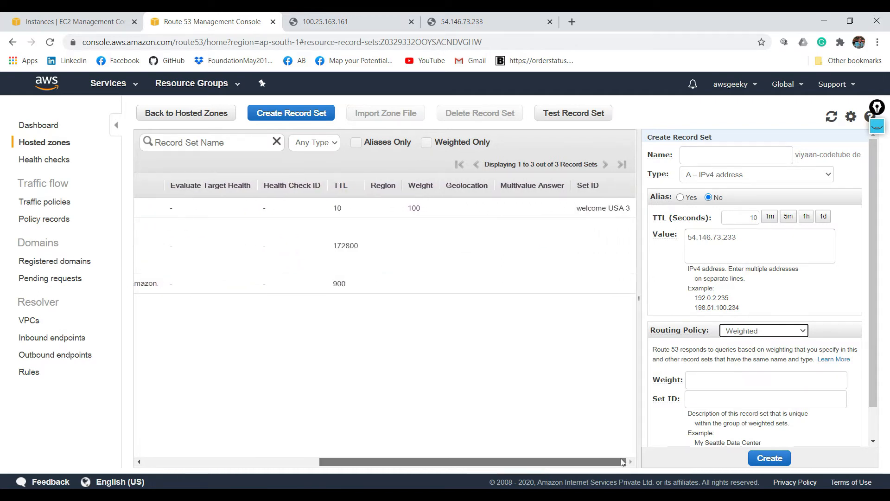
left_click(717, 386)
type("20")
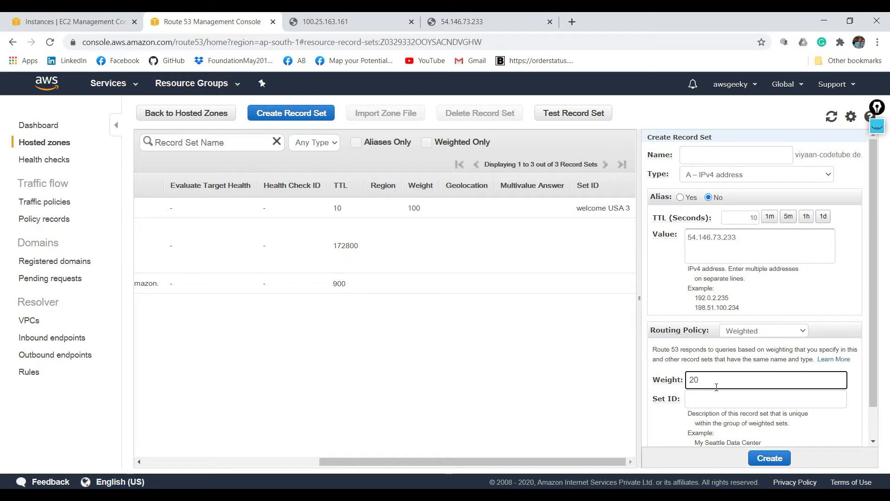
- Set the record's Set ID to "welcome USA 2", copied from that instance's web page, and create the record set
left_click(453, 15)
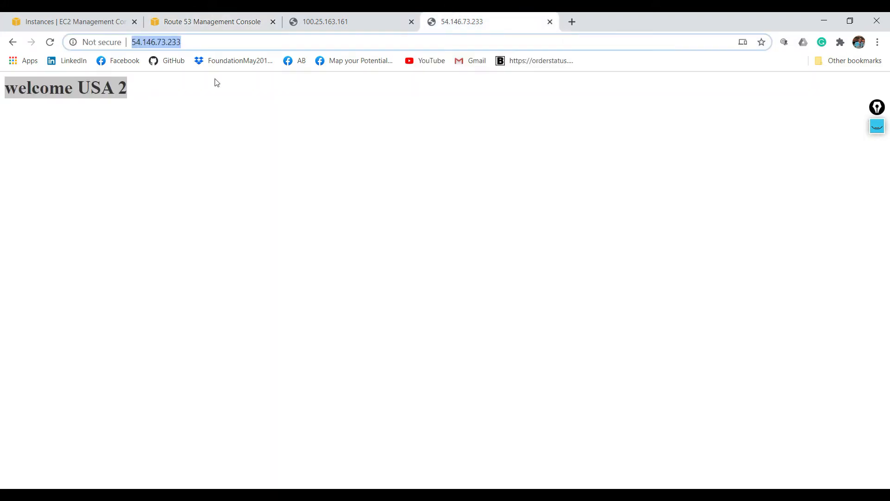
triple_click(87, 78)
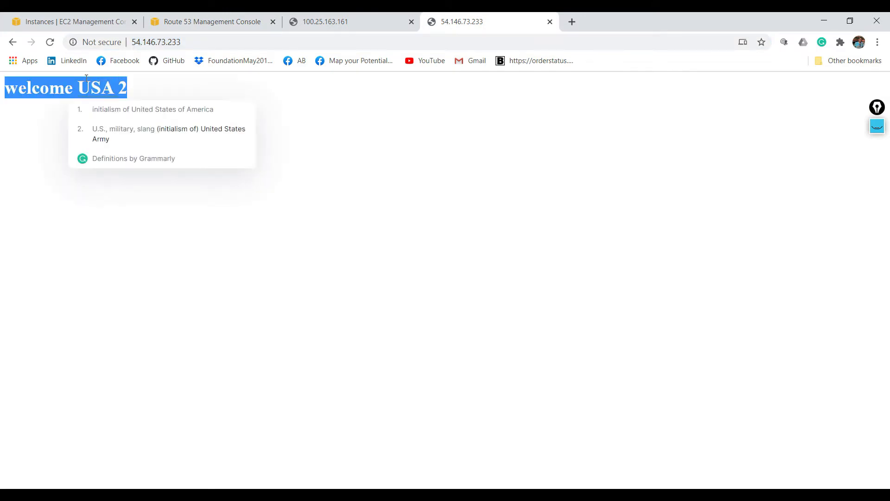
left_click(234, 18)
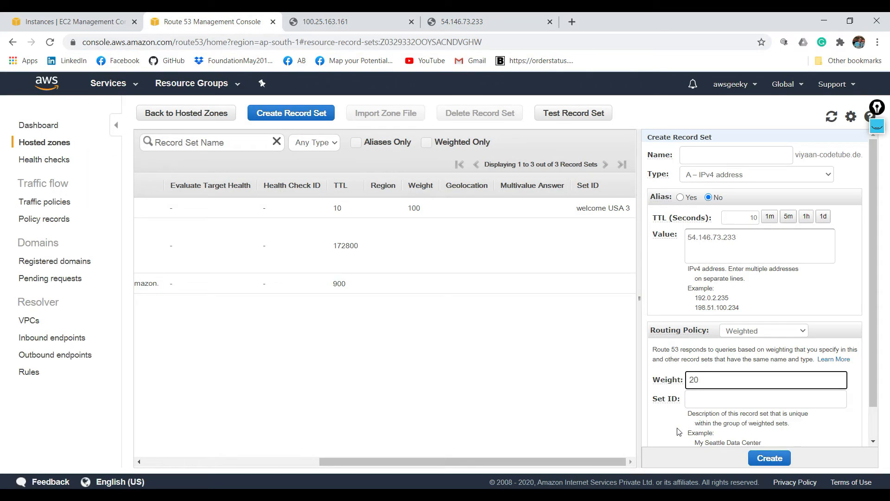
left_click(713, 405)
key("ctrl+v")
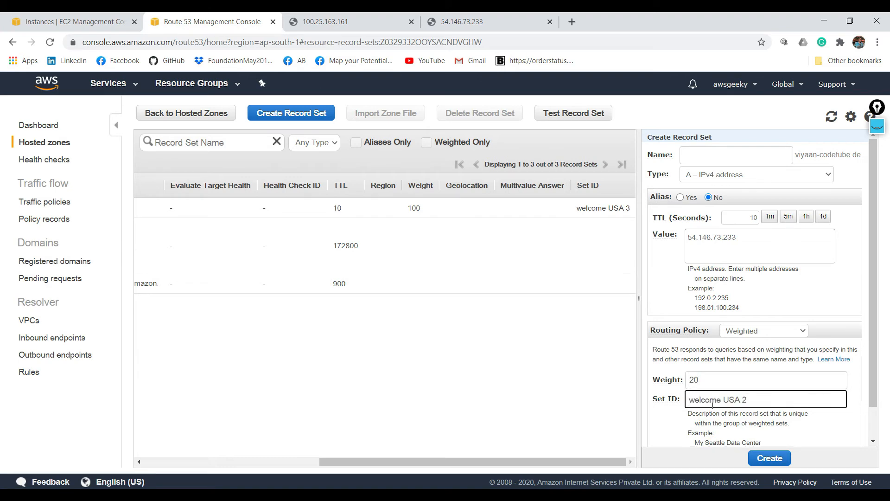
left_click_drag(872, 334, 872, 370)
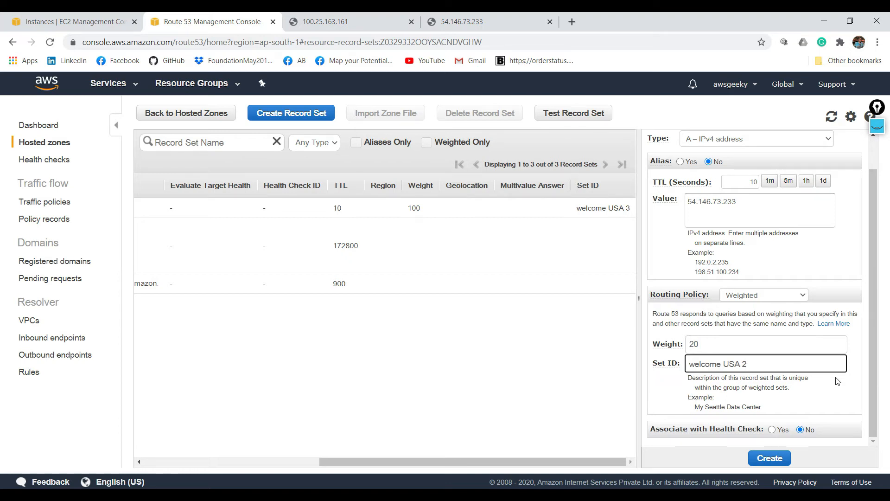
left_click(772, 458)
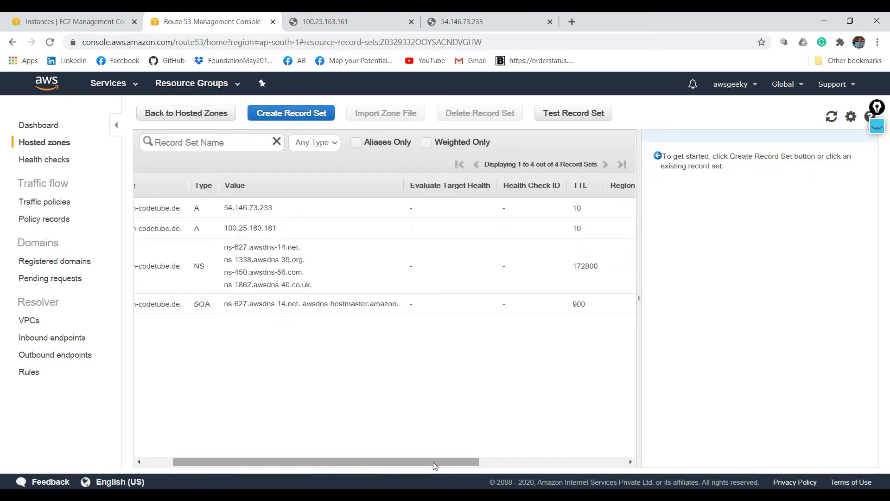
- Load viyaan-codetube.de in a new browser tab and reload it several times to check which instance answers
left_click_drag(438, 465, 585, 465)
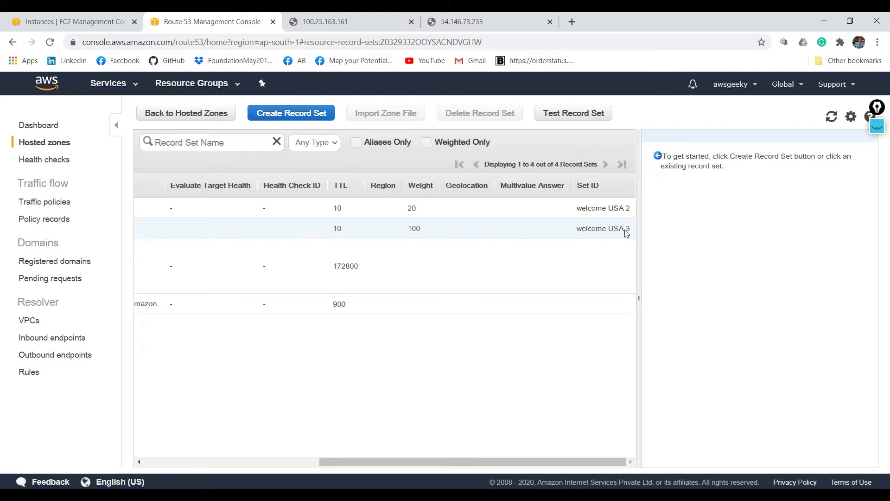
left_click(452, 227)
left_click(572, 23)
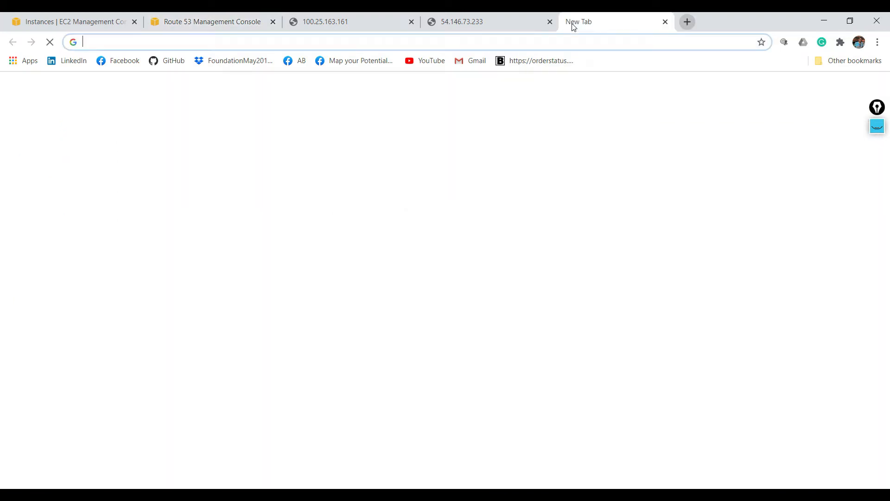
type("vi")
key("Return")
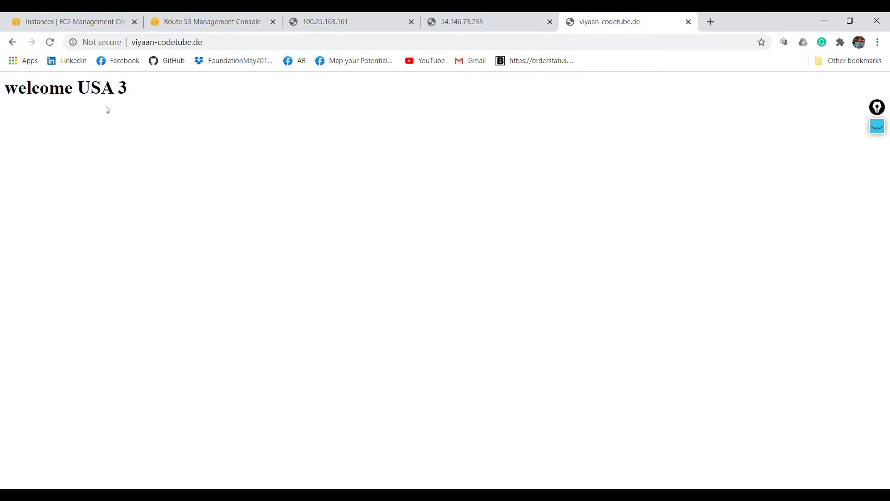
left_click(50, 44)
left_click(50, 45)
left_click(51, 44)
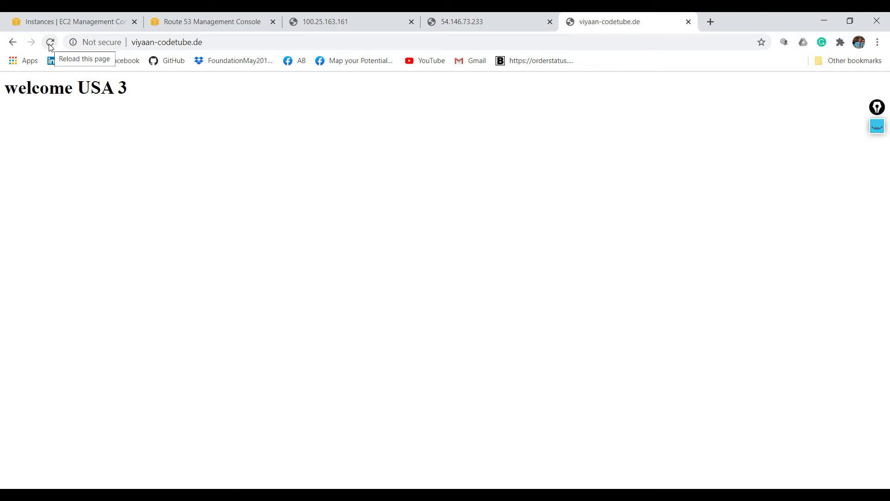
left_click(50, 45)
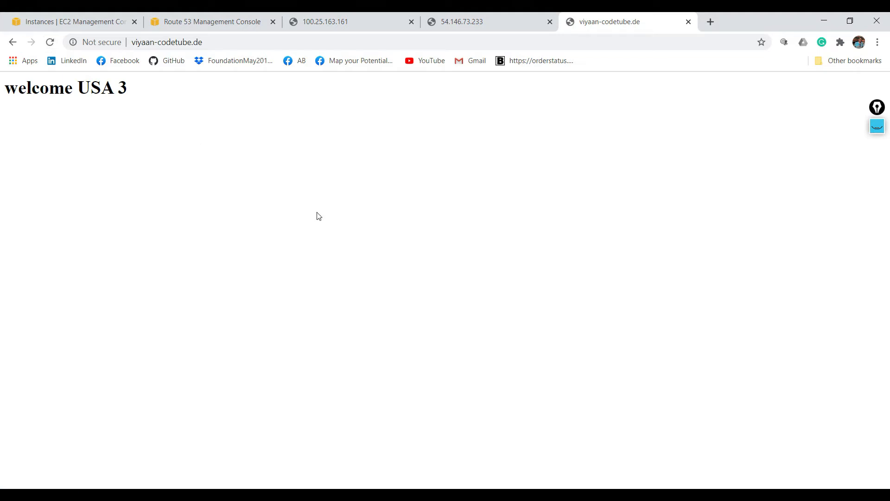
- Try to save the "welcome USA 2" record set in Route 53 with a weight of 256
left_click(218, 19)
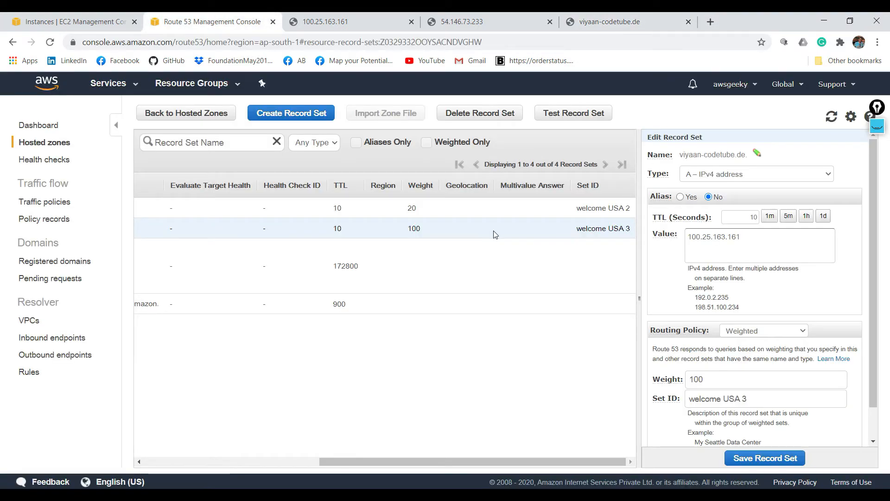
left_click(425, 212)
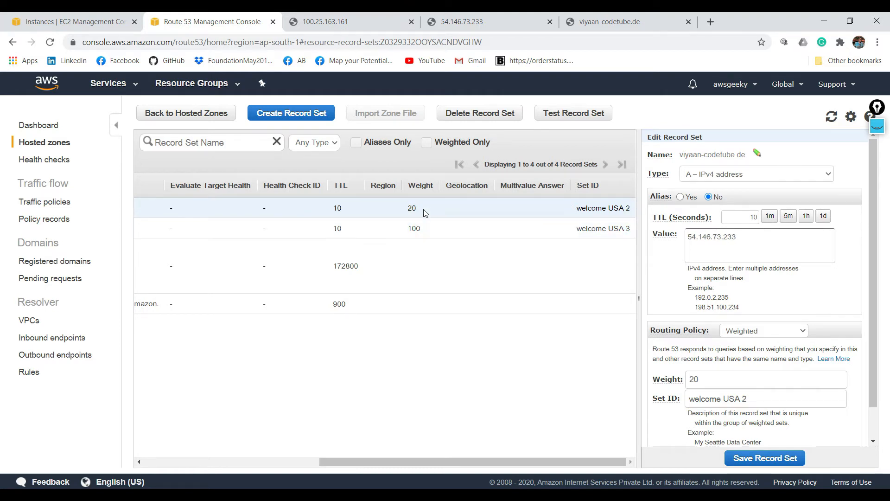
left_click(728, 375)
type("50")
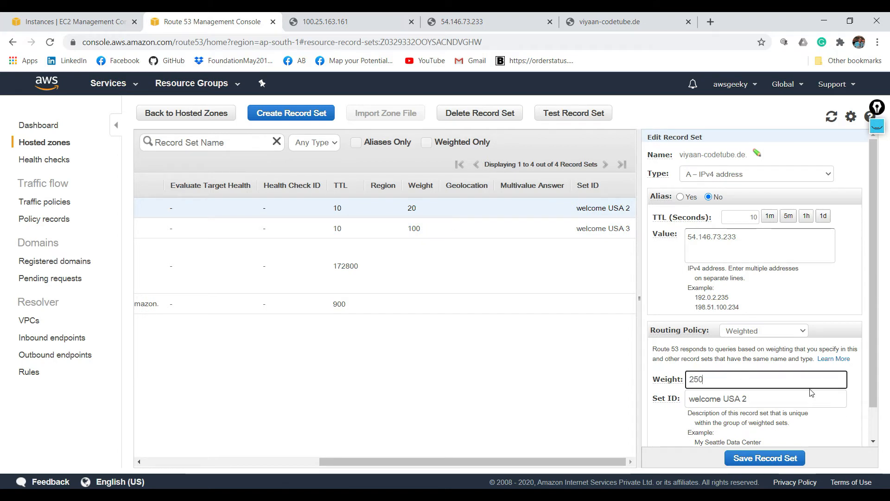
type("6")
scroll(878, 425, "down", 1)
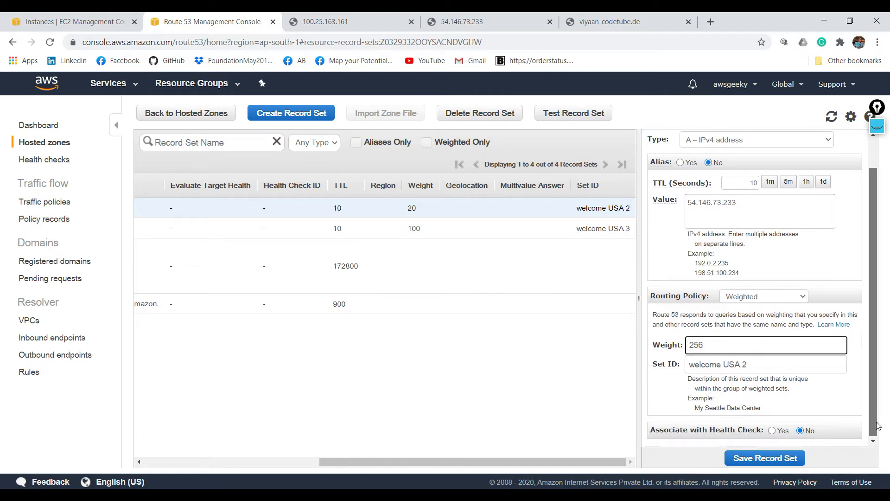
left_click(788, 458)
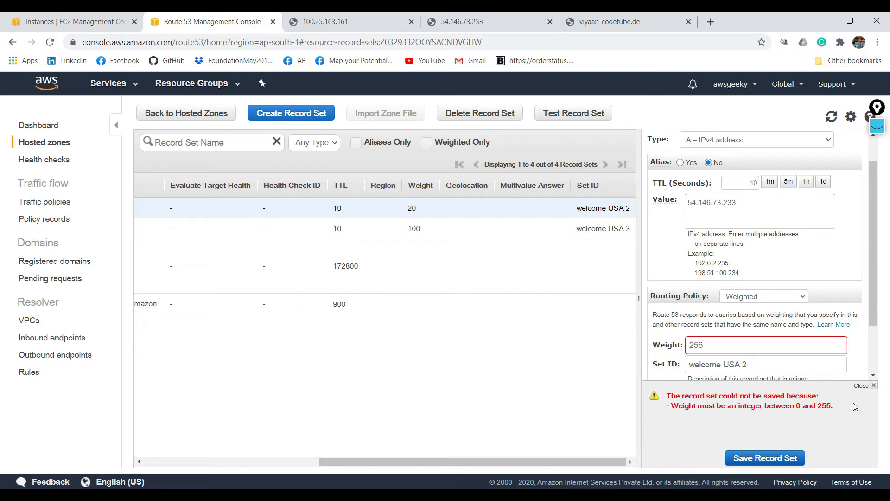
left_click(874, 386)
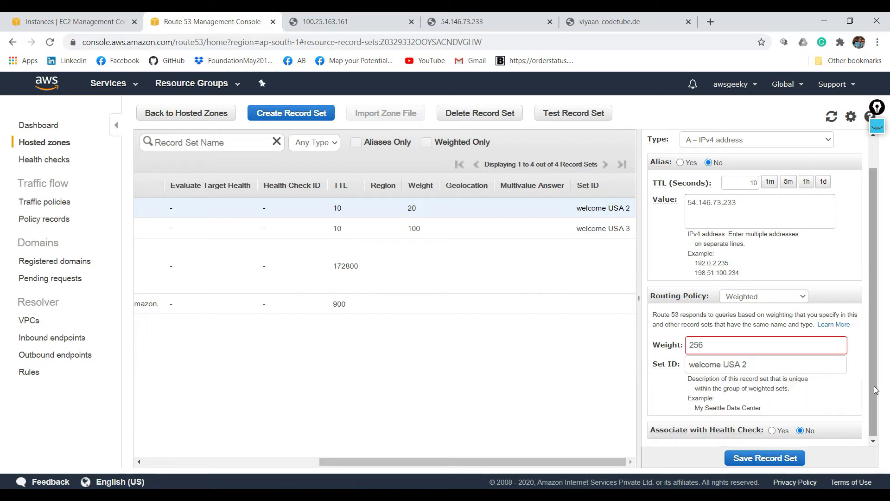
- Set the weight of the "welcome USA 2" record set to 255 and save it
left_click(722, 351)
type("5")
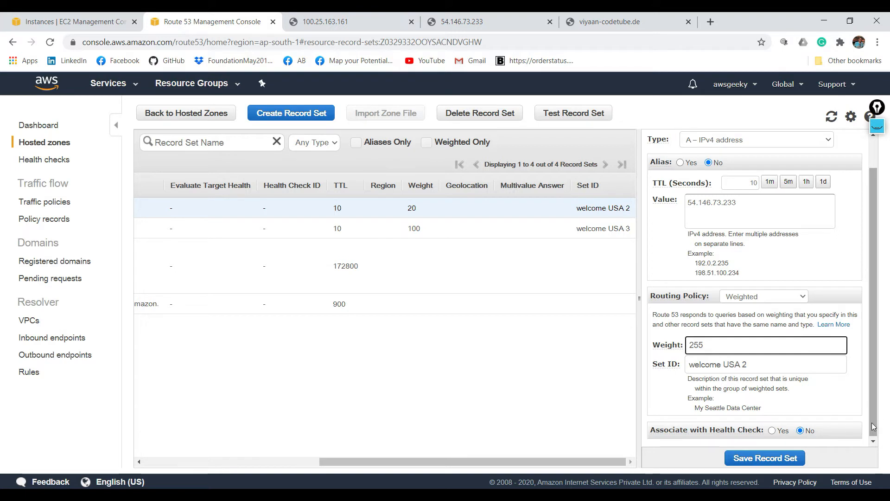
left_click(785, 459)
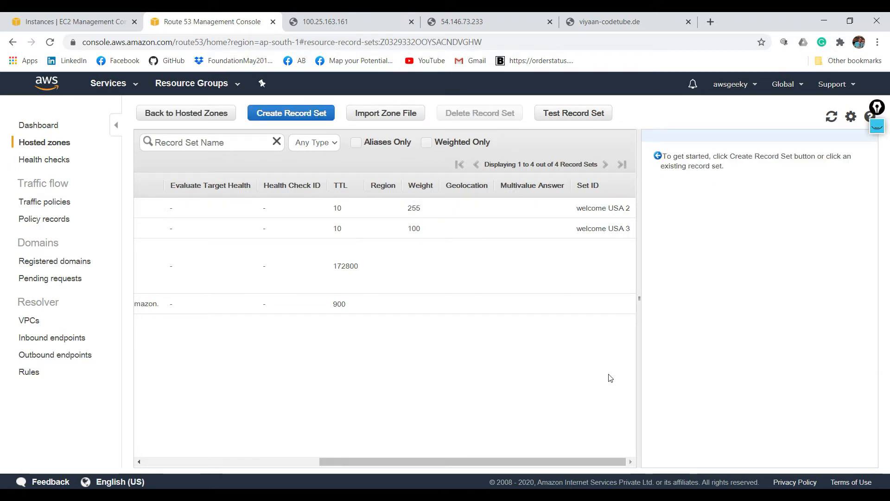
- Review the "welcome USA 2" record's IP value and reload viyaan-codetube.de to check which instance answers
left_click(504, 218)
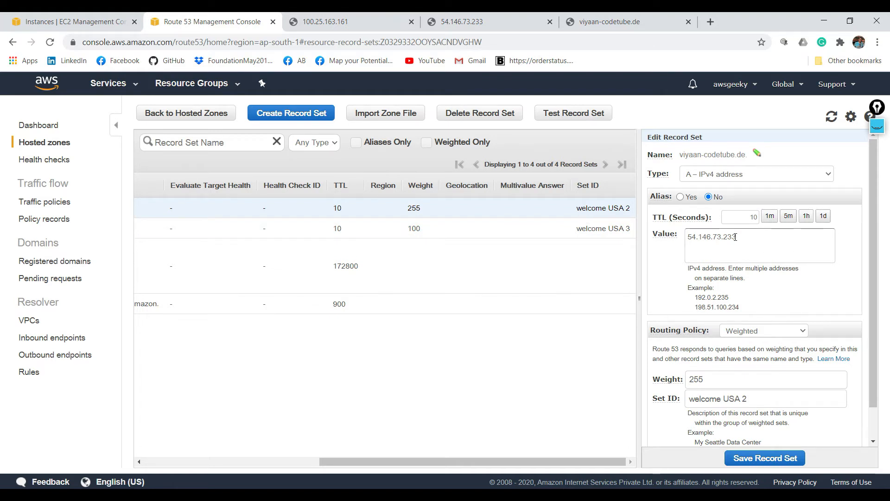
left_click(701, 237)
key("ctrl+a")
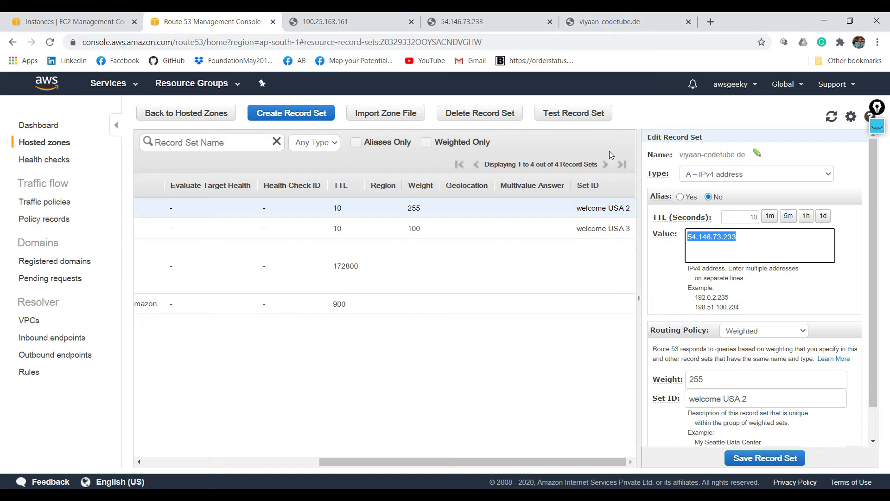
mouse_move(675, 218)
left_click(636, 18)
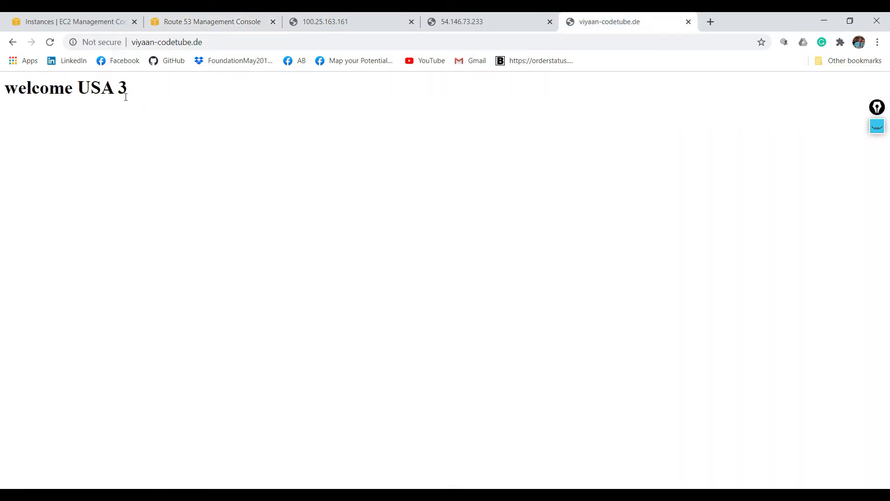
left_click(49, 42)
left_click(49, 42)
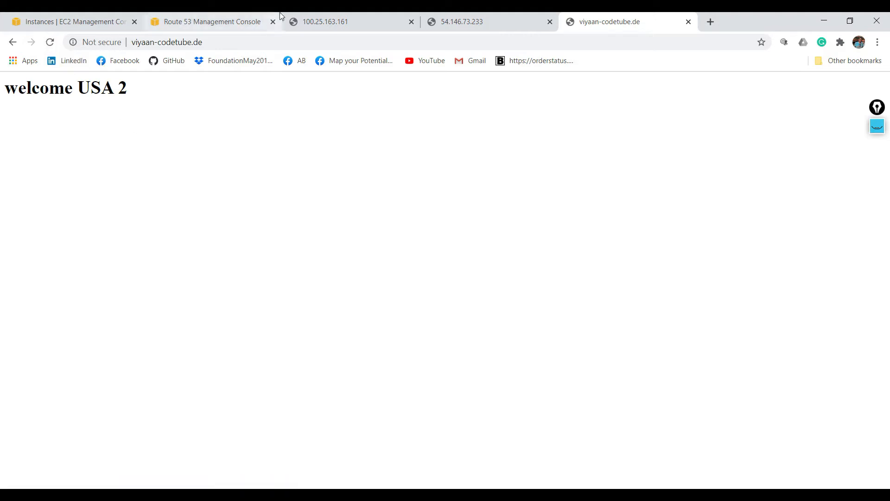
- Set the weight of the "welcome USA 2" record set to 2 in Route 53 and save it
left_click(251, 16)
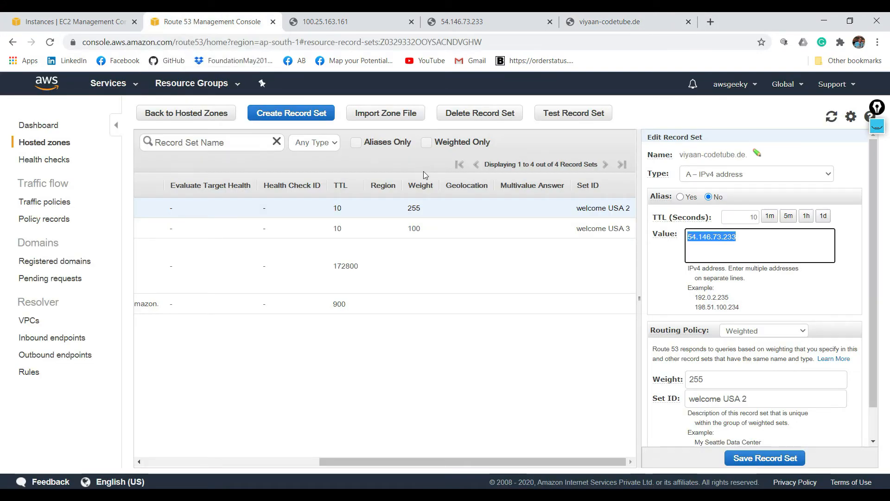
left_click(424, 214)
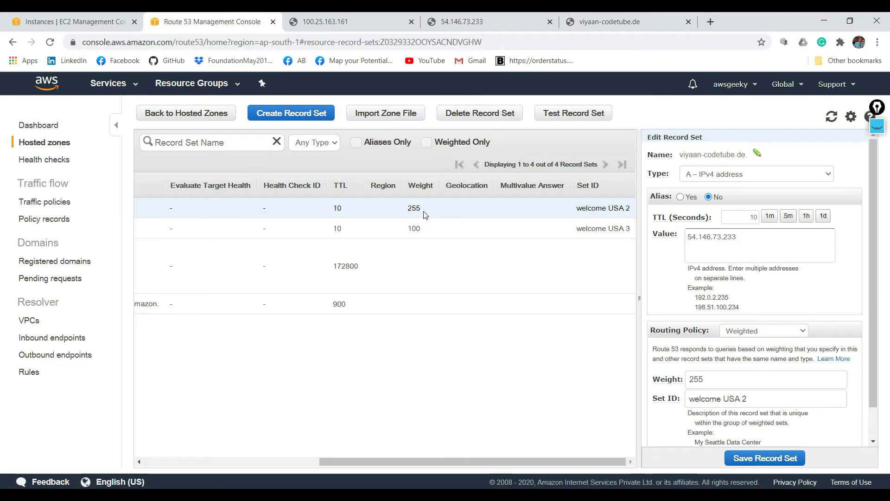
left_click(700, 376)
double_click(700, 379)
type("2")
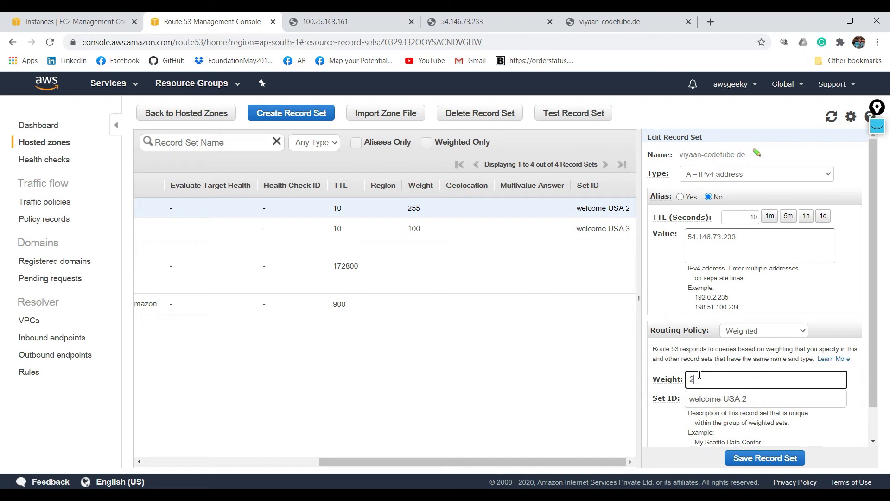
left_click(741, 457)
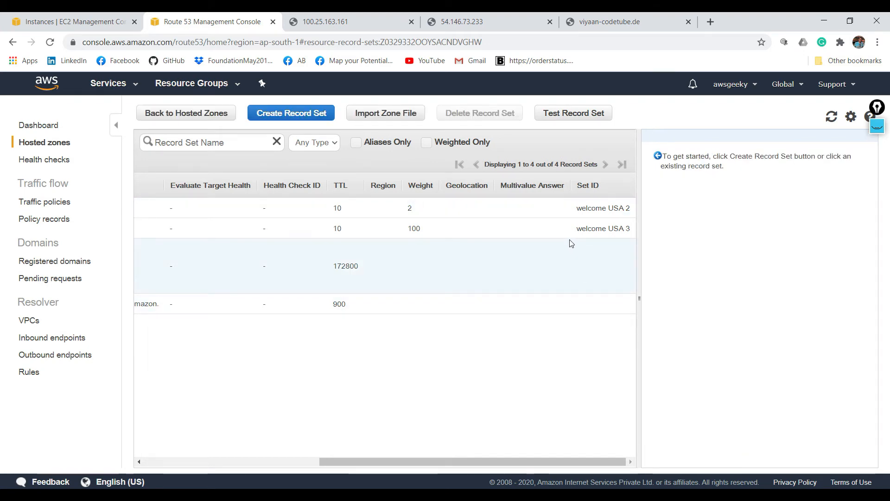
- Reload the viyaan-codetube.de page several times to check which instance answers with the new weight
left_click(597, 26)
left_click(51, 43)
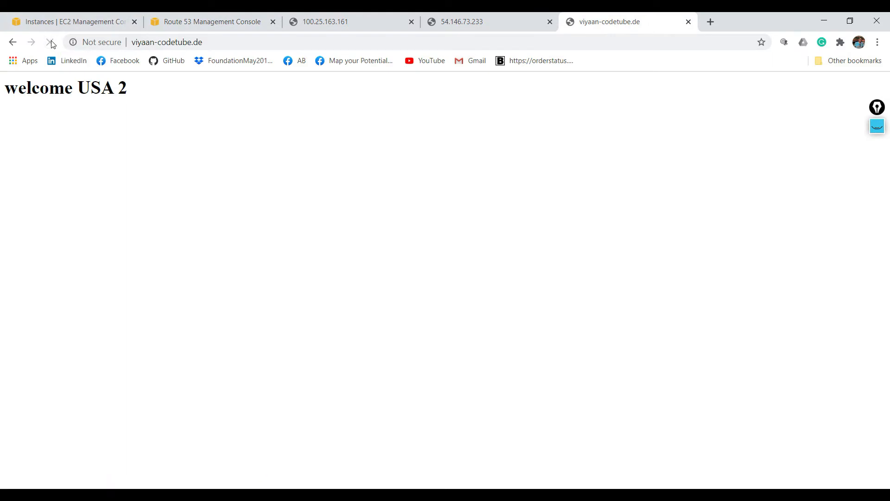
left_click(52, 44)
left_click(50, 43)
left_click(50, 43)
- Return to the Route 53 record list and draw two large blue rectangles over it, one above the other, with the screen annotation tool
left_click(213, 15)
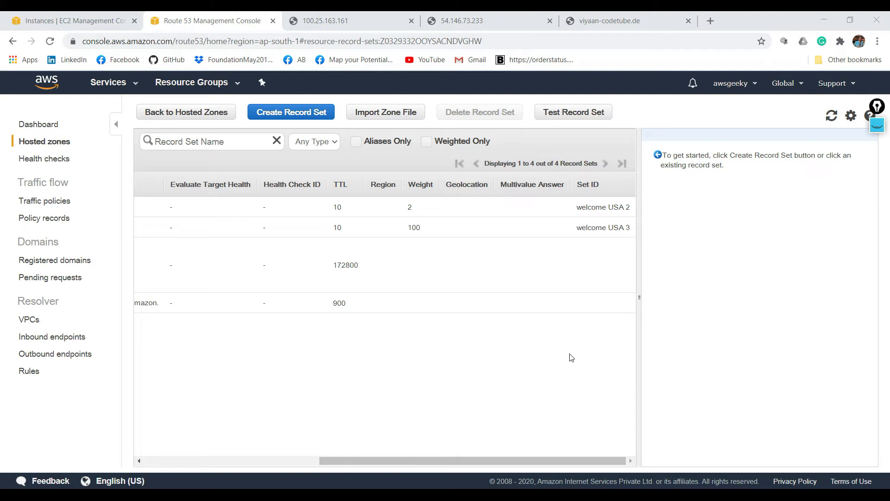
left_click(875, 125)
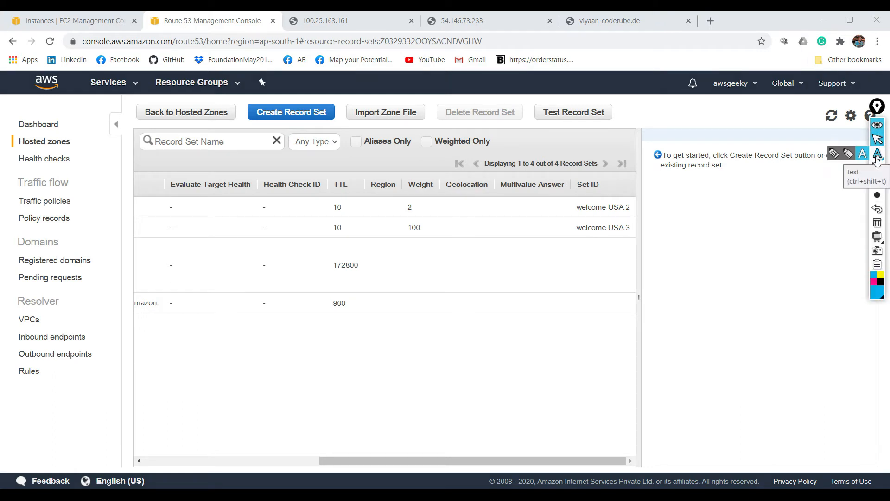
mouse_move(876, 174)
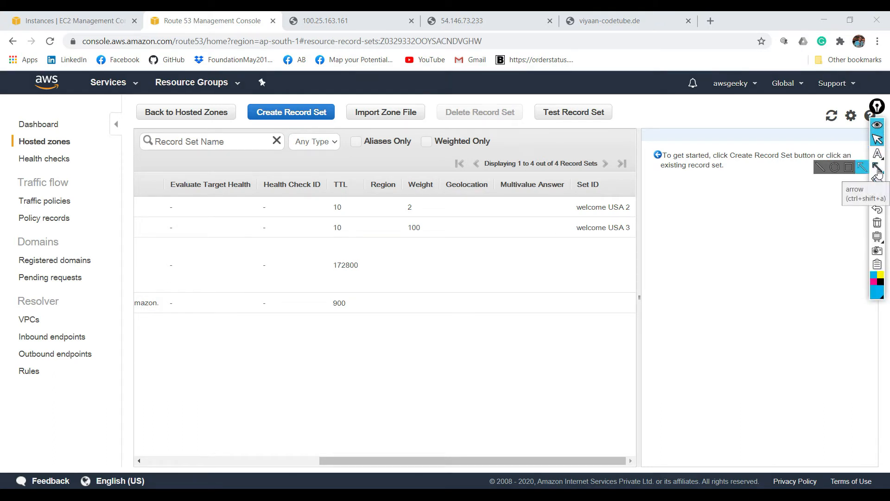
left_click(853, 170)
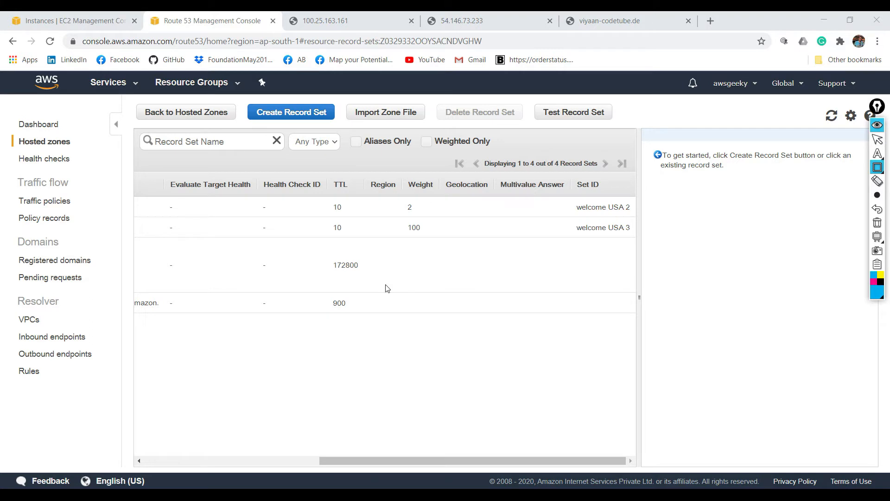
left_click(228, 248)
left_click_drag(254, 273, 303, 318)
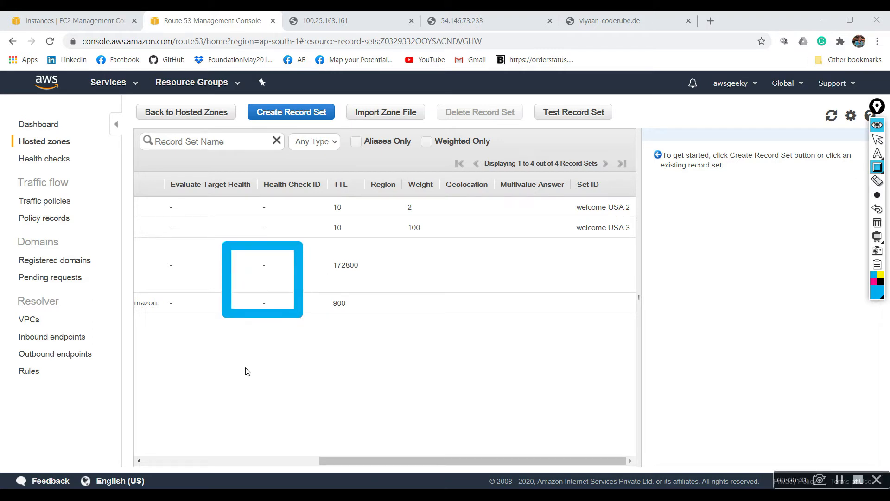
mouse_move(218, 356)
left_mouse_down()
mouse_move(302, 437)
mouse_move(295, 436)
left_mouse_up()
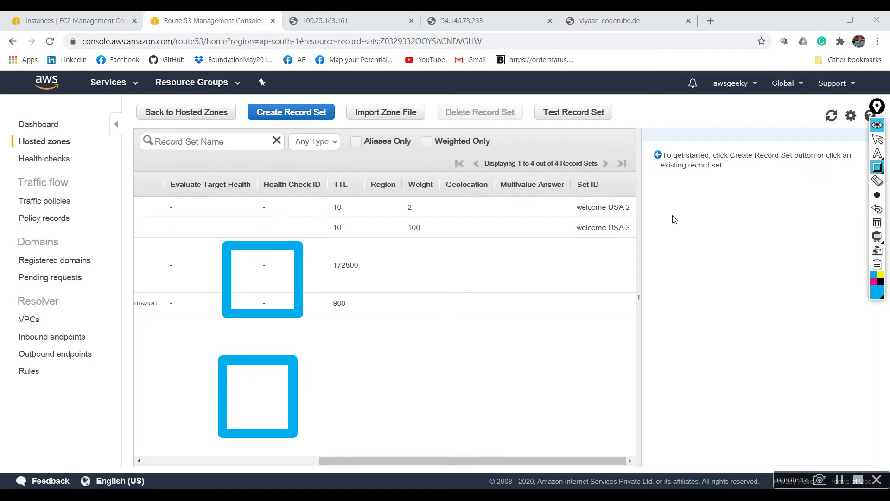
- Draw two smaller annotation rectangles, one in the empty area below the Set ID column and one between the Region and Weight columns
left_click(883, 168)
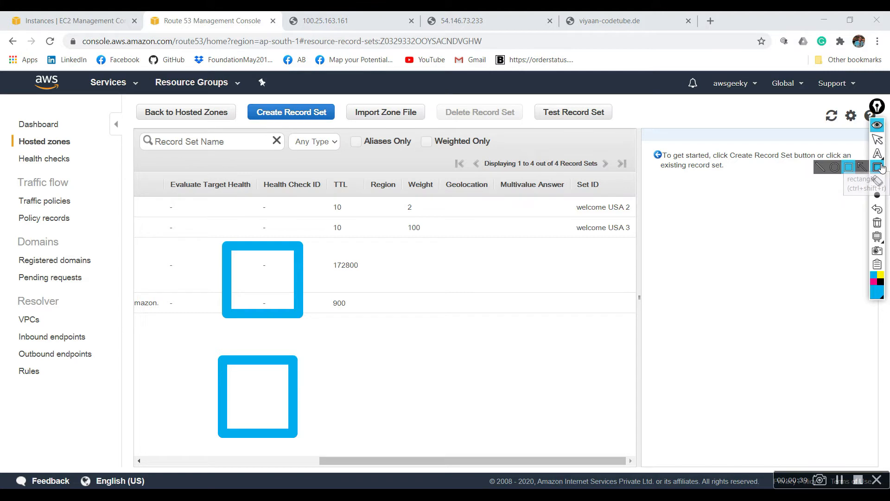
left_click_drag(581, 327, 619, 372)
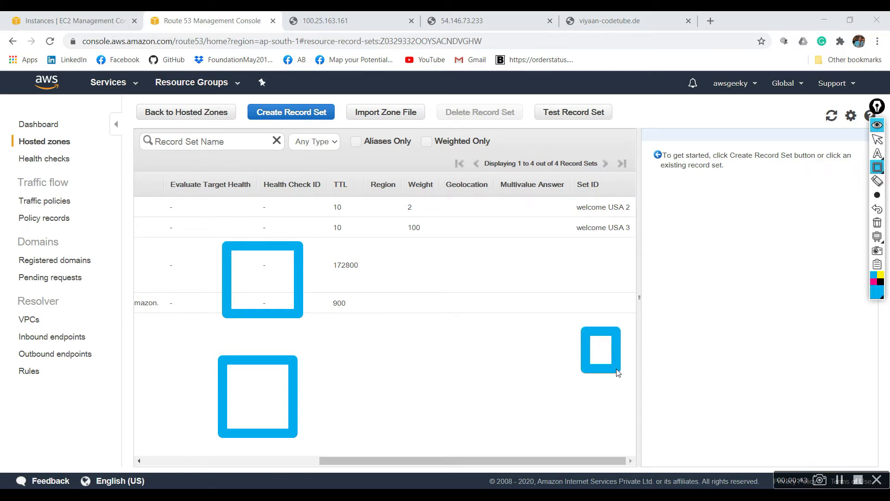
left_click(384, 198)
left_click_drag(384, 198, 407, 217)
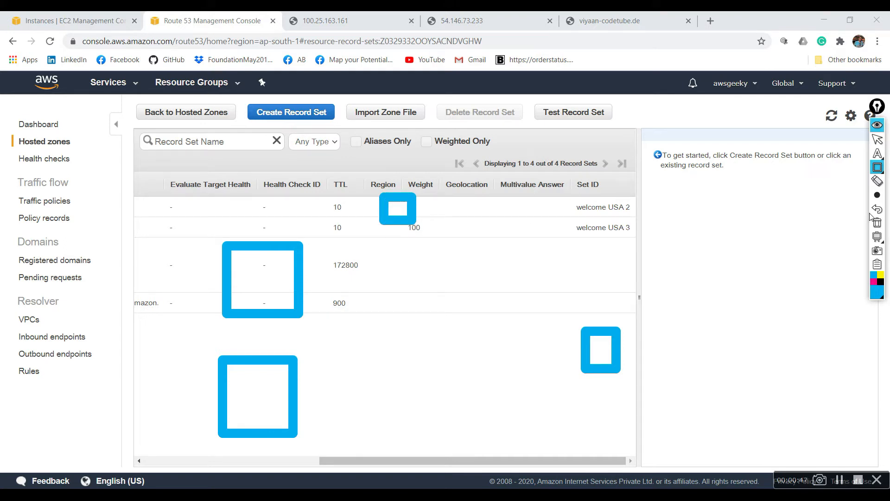
- Try to erase the small annotation rectangle below the Set ID column
left_click(877, 182)
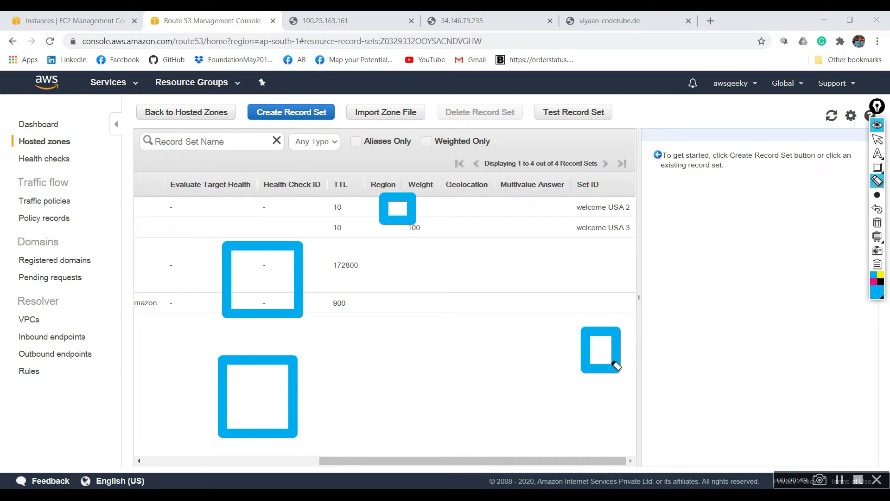
left_click(608, 364)
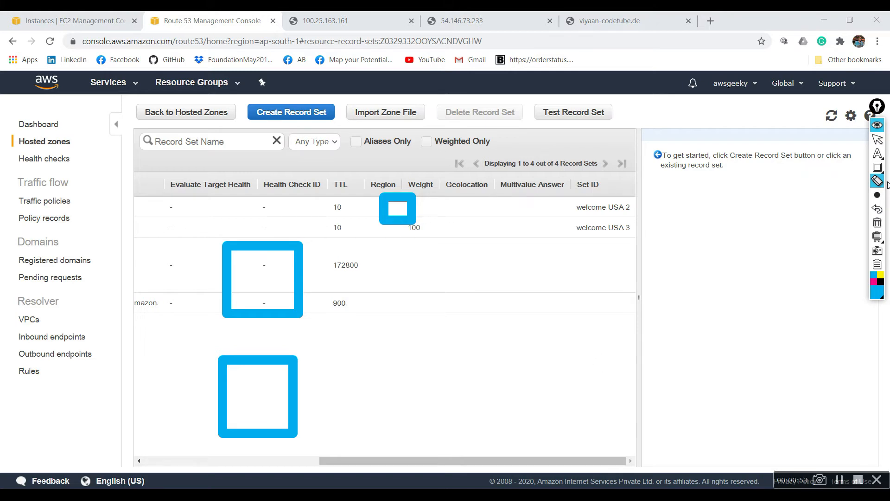
left_click(877, 140)
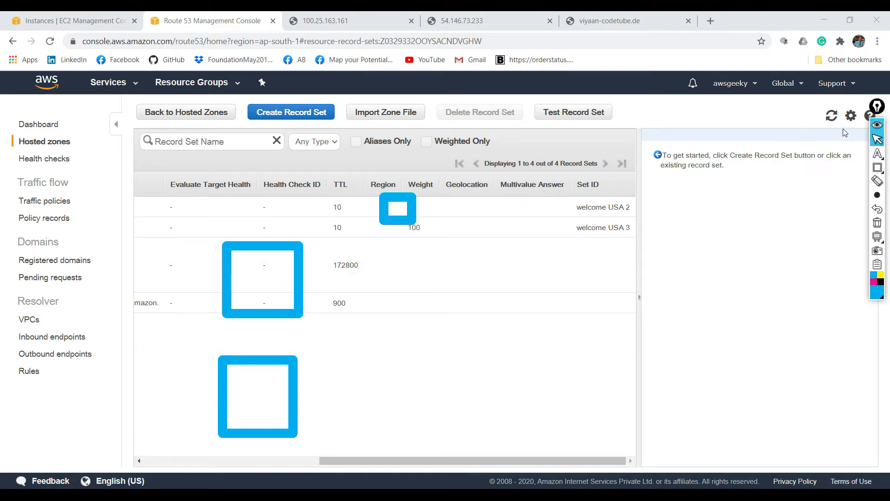
- Draw two annotation arrows from the small rectangle near the Weight column to the two large rectangles
mouse_move(875, 152)
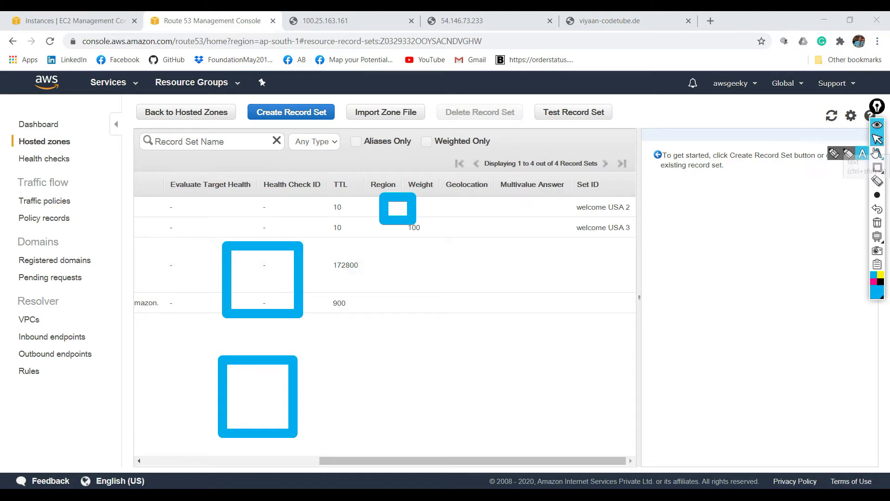
mouse_move(878, 168)
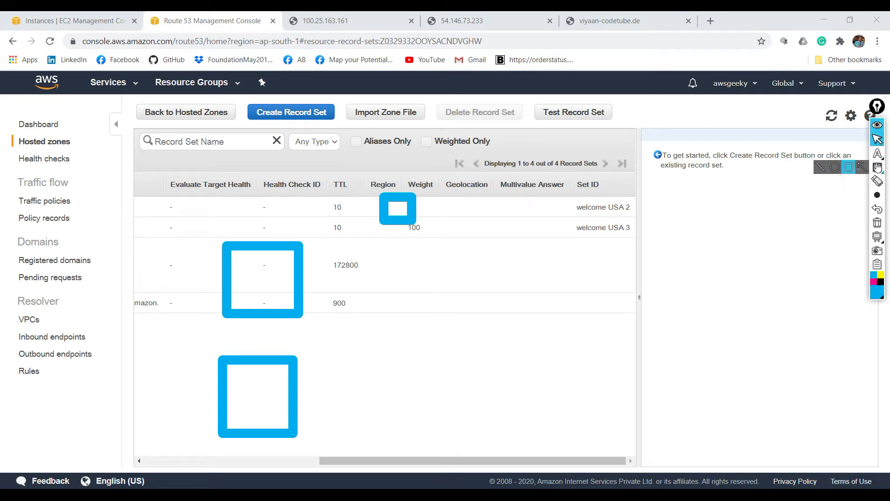
left_click(862, 167)
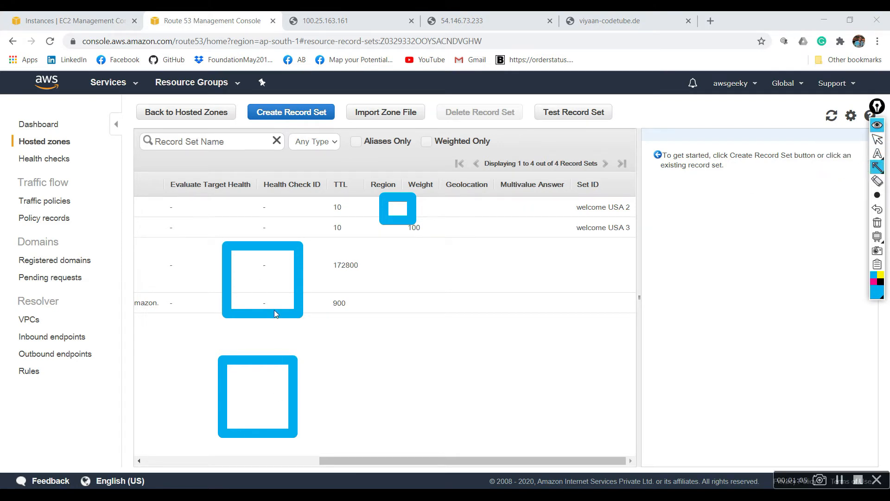
left_click_drag(368, 225, 321, 258)
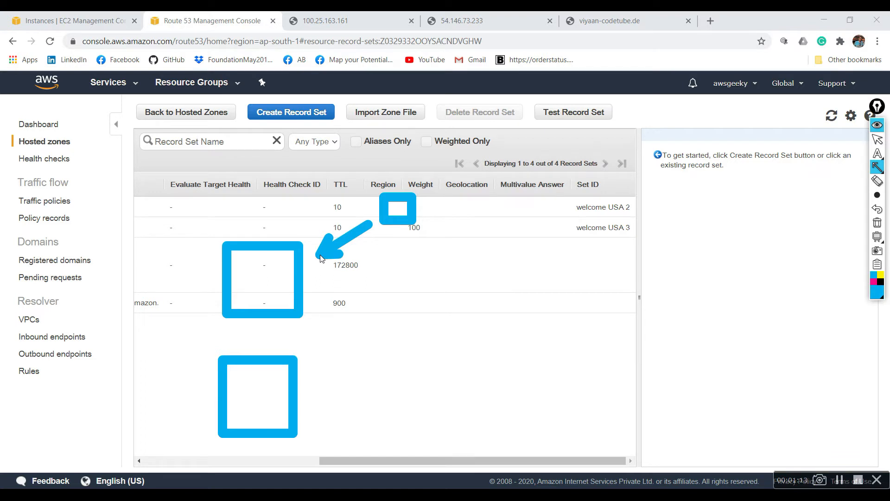
left_click_drag(393, 233, 306, 393)
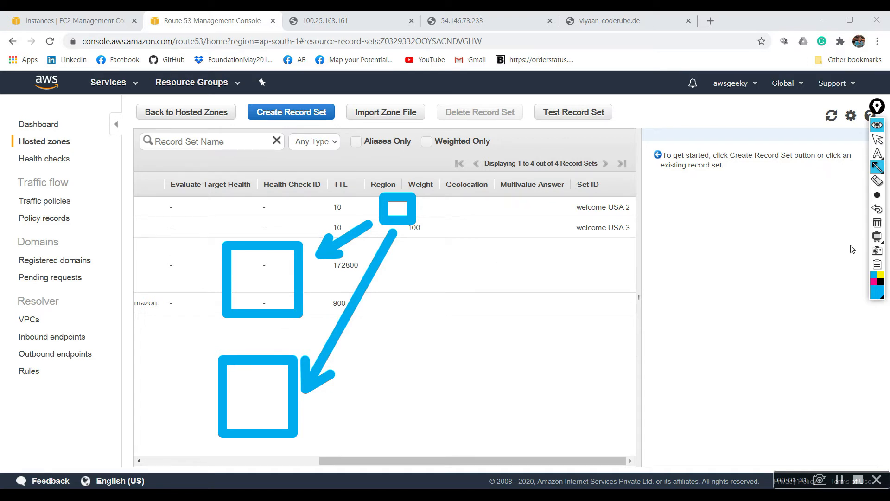
- Clear all annotations from the screen and collapse the annotation tool
left_click(877, 223)
mouse_move(877, 153)
left_click(877, 124)
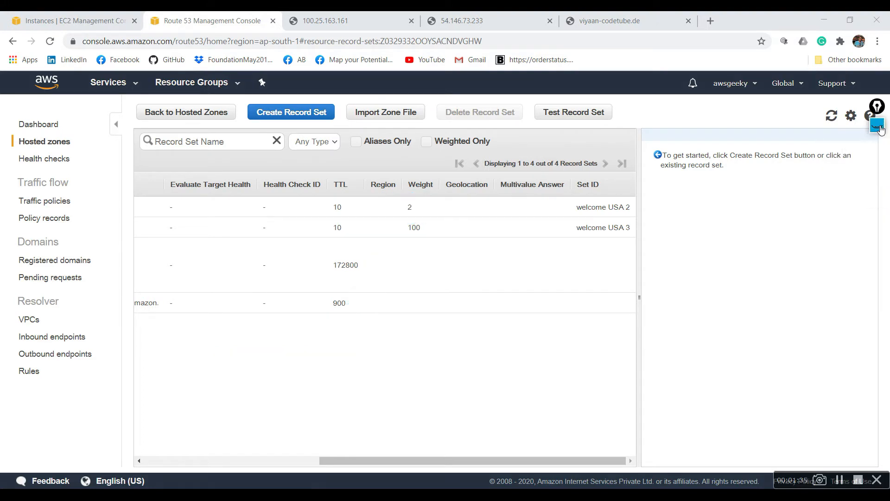
- Delete both A record sets of viyaan-codetube.de from the hosted zone
left_click_drag(377, 459, 201, 460)
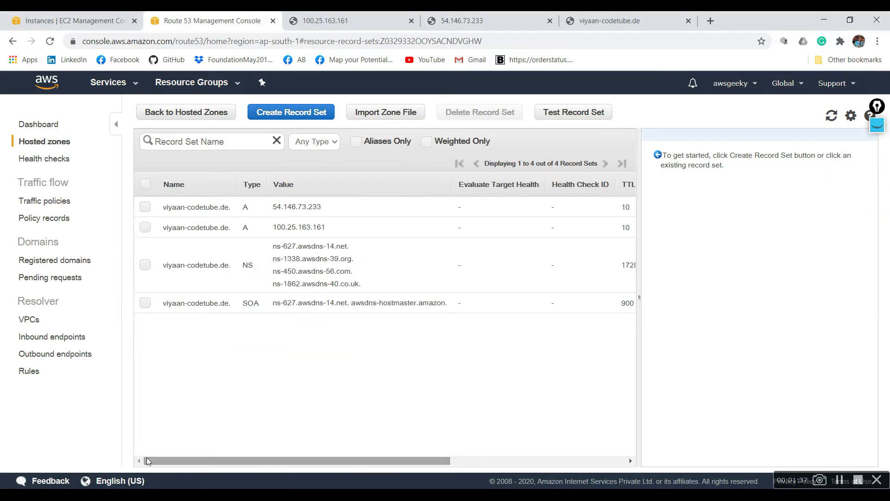
left_click(145, 206)
left_click(145, 227)
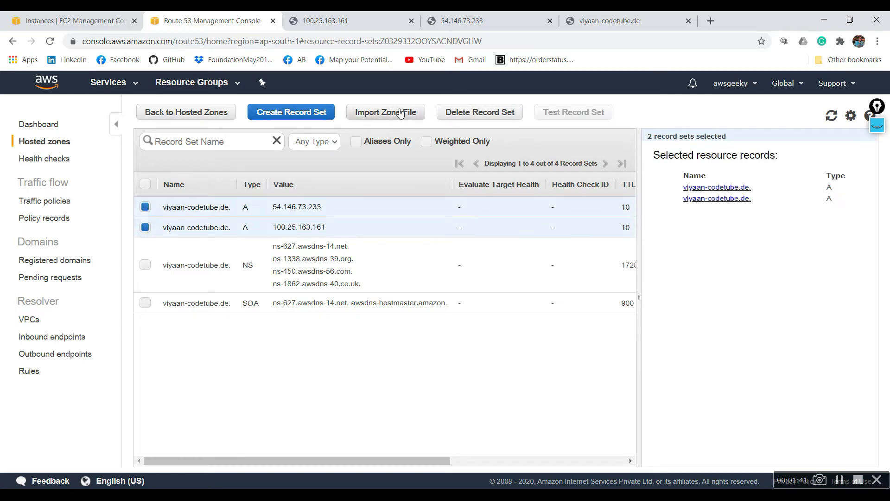
left_click(497, 113)
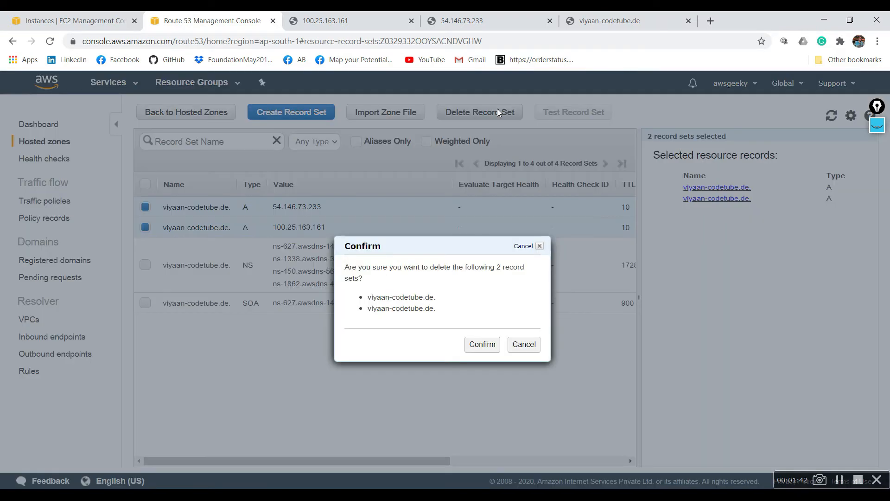
left_click(483, 348)
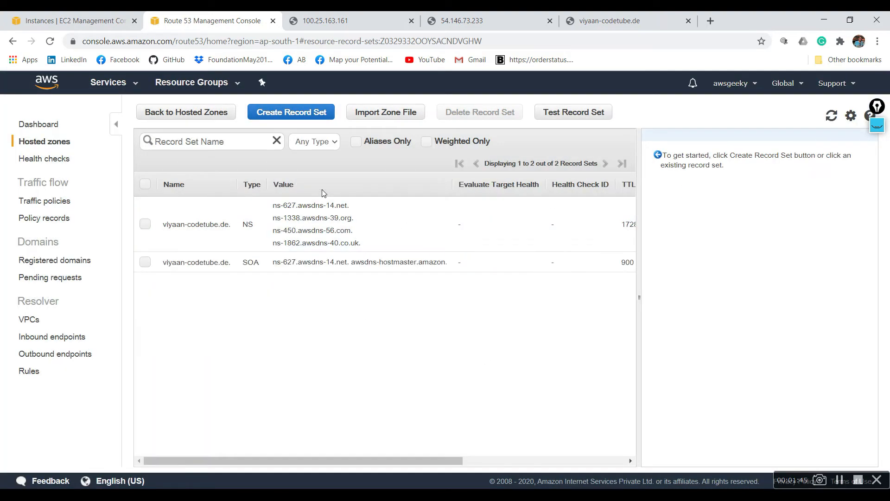
- Close the 100.25.163.161 and 54.146.73.233 pages and open the EC2 instances of the Asia Pacific (Mumbai) region in a separate browser tab
left_click(411, 21)
left_click(410, 21)
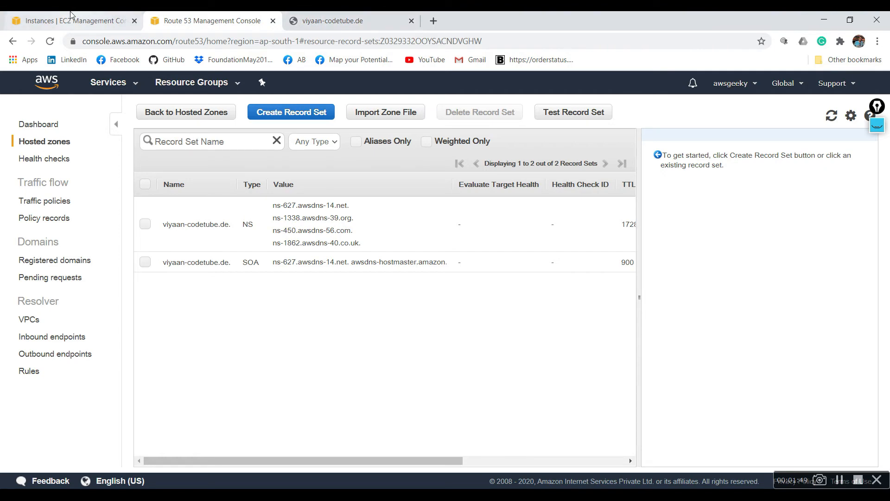
left_click(70, 17)
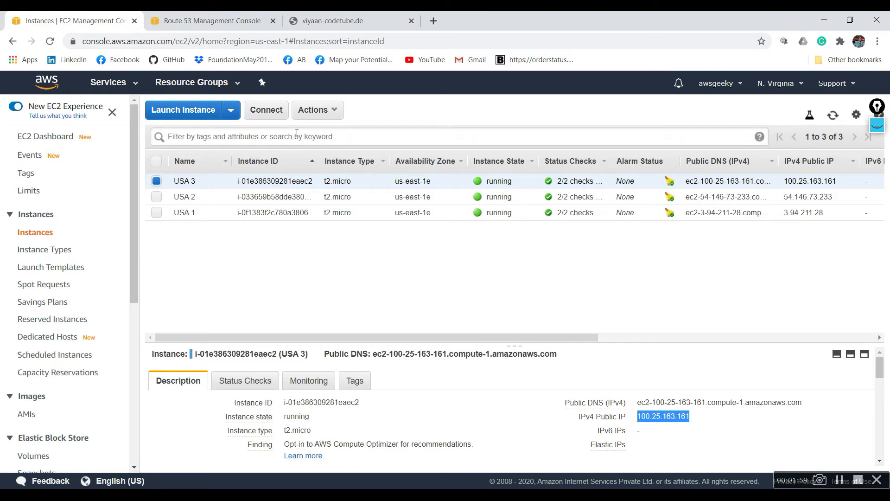
left_click(800, 86)
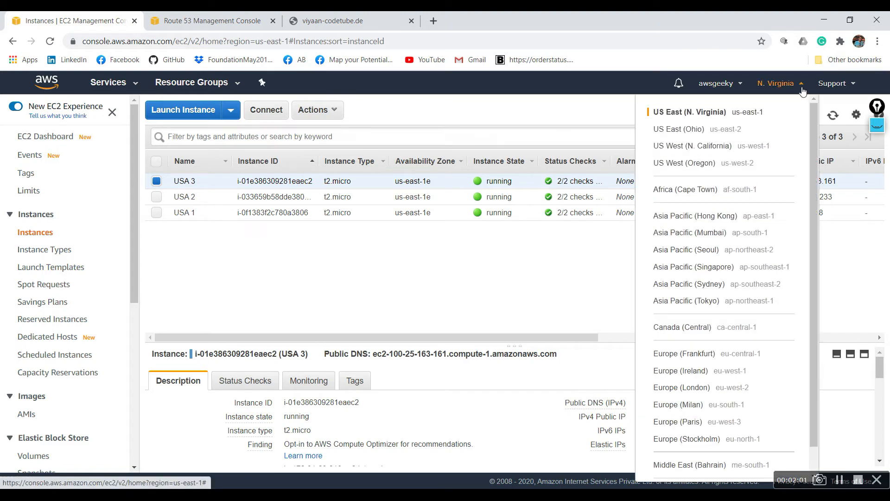
right_click(683, 235)
left_click(733, 241)
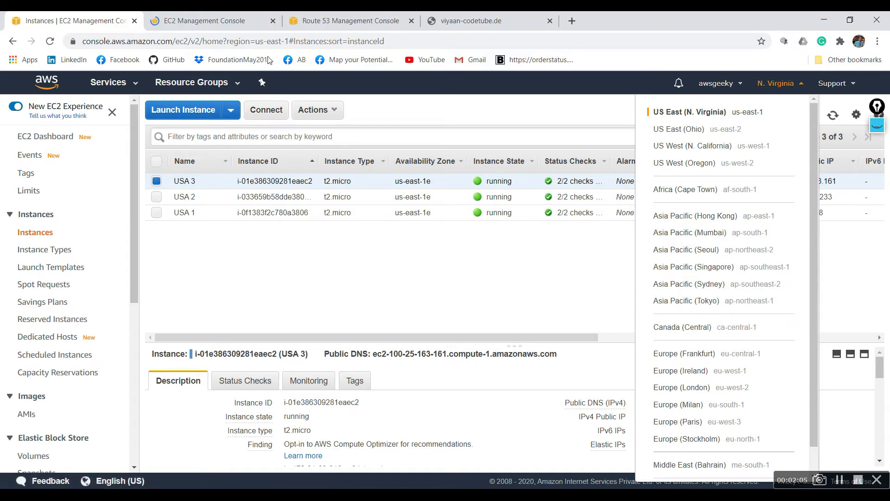
left_click(216, 15)
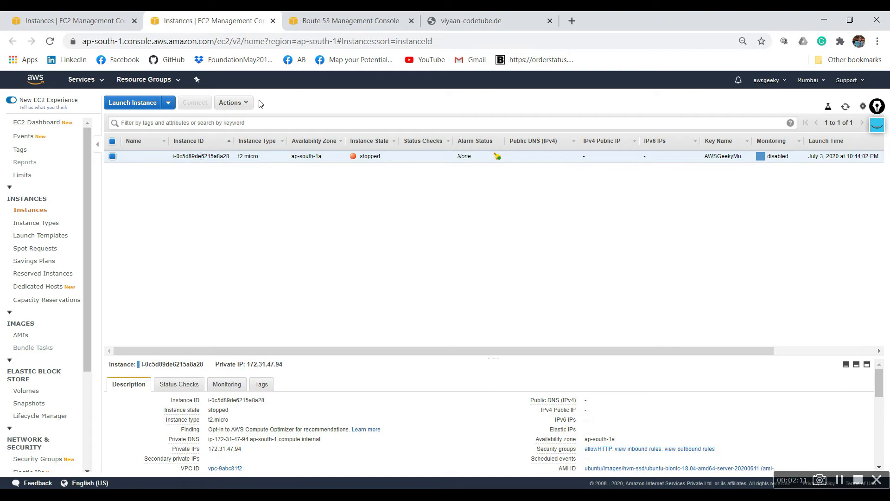
- Start the stopped t2.micro instance in the Mumbai region
left_click(244, 102)
mouse_move(274, 160)
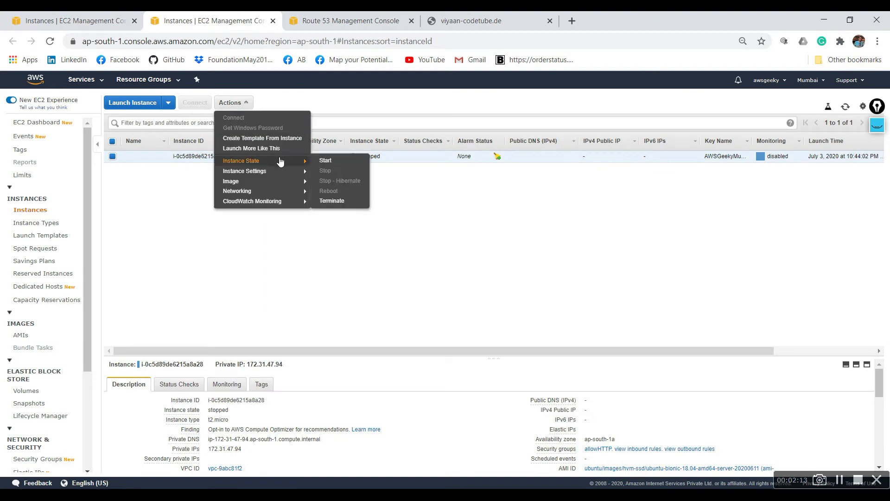
left_click(319, 158)
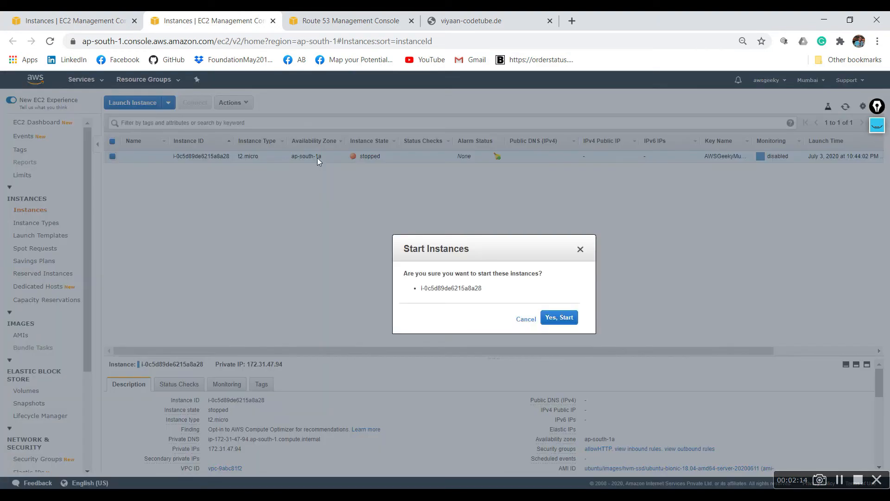
left_click(560, 320)
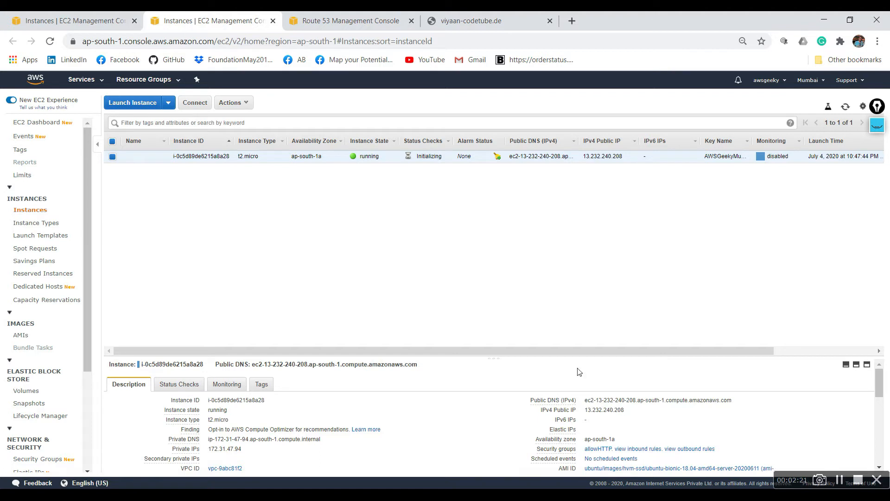
- Check the web page served at the Mumbai instance's public IP 13.232.240.208 in a separate browser tab and close it
mouse_move(565, 439)
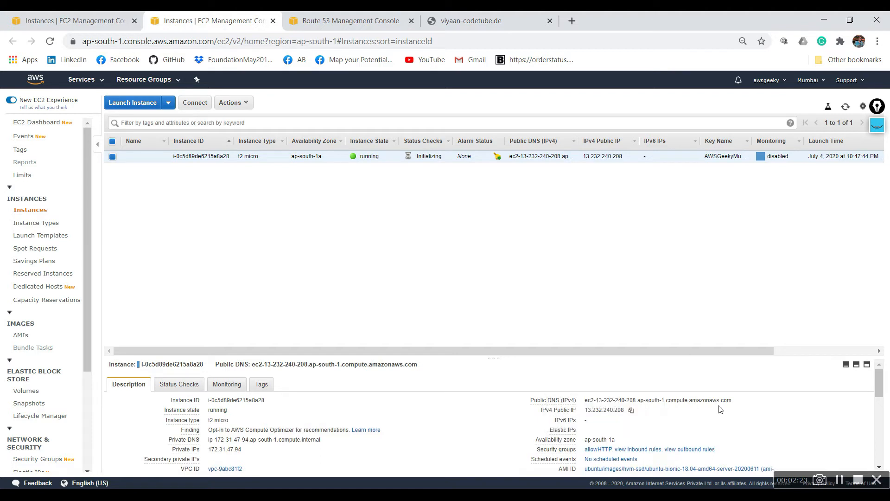
left_click(632, 411)
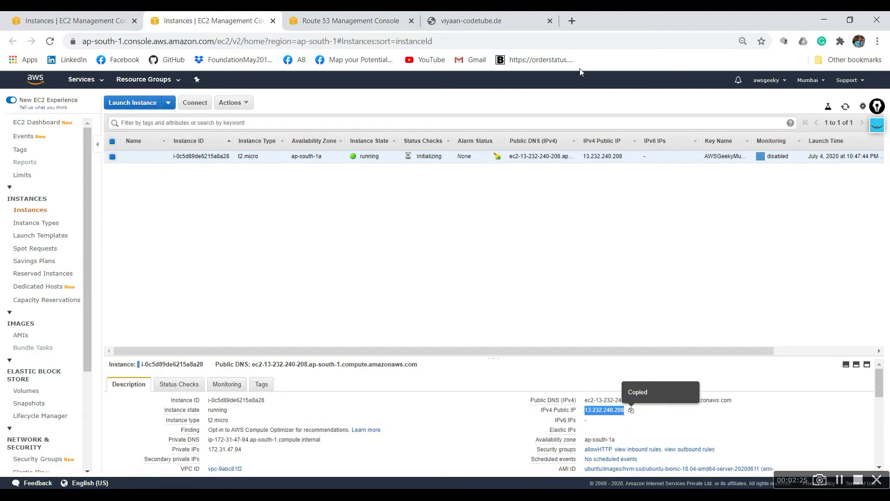
left_click(574, 18)
key("ctrl+v")
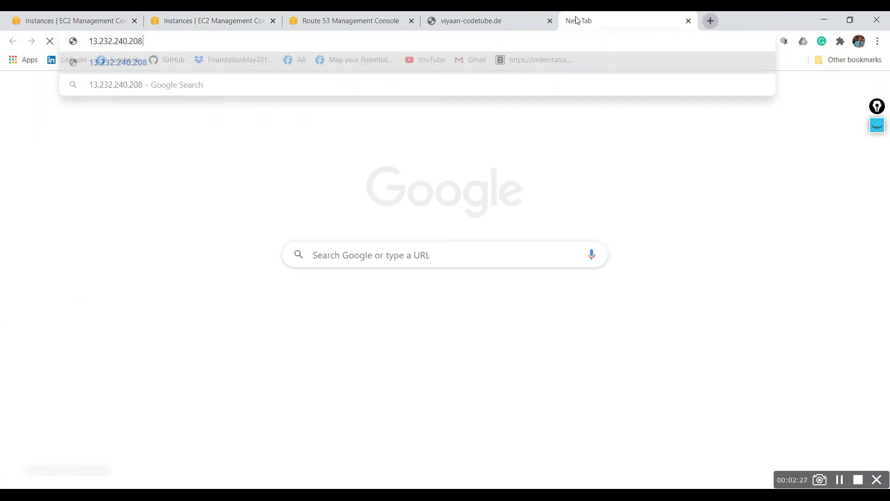
key("Return")
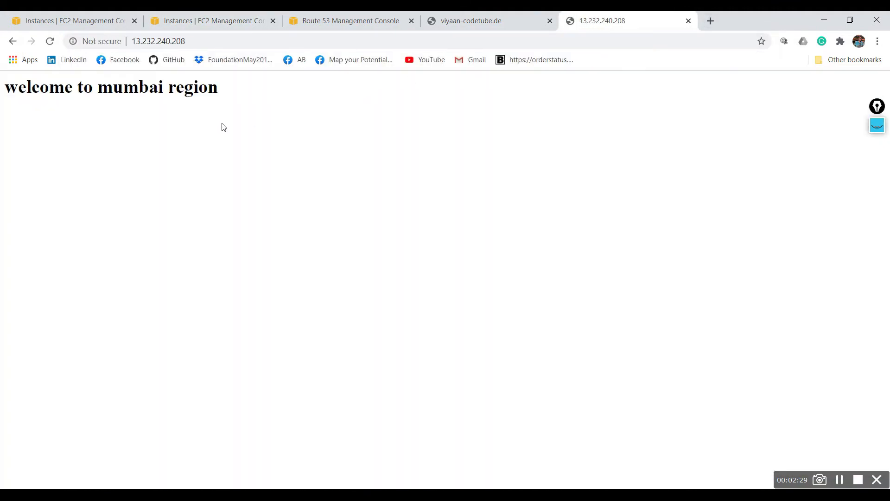
left_click(689, 22)
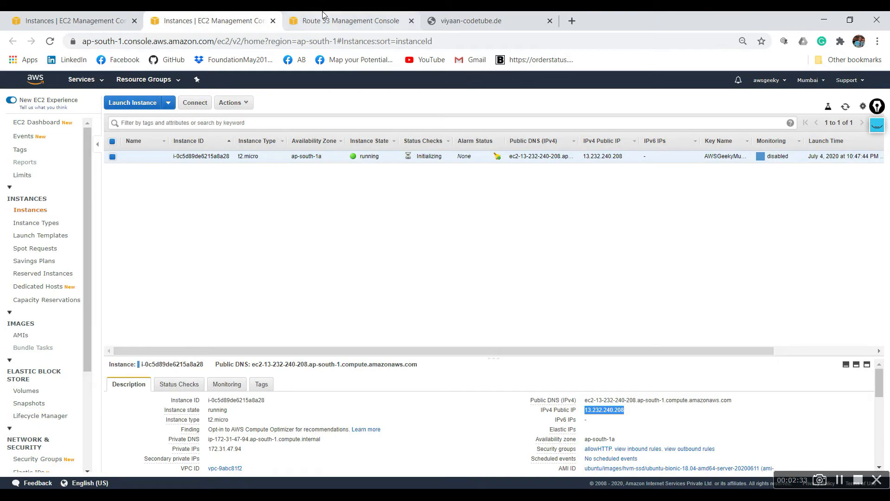
- Copy the IPv4 public IP of the USA 1 instance in the N. Virginia region
left_click(75, 20)
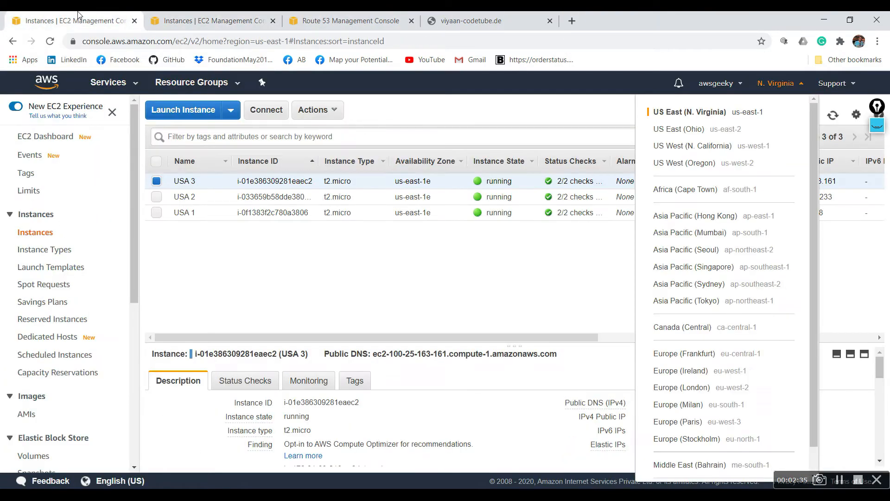
left_click(520, 267)
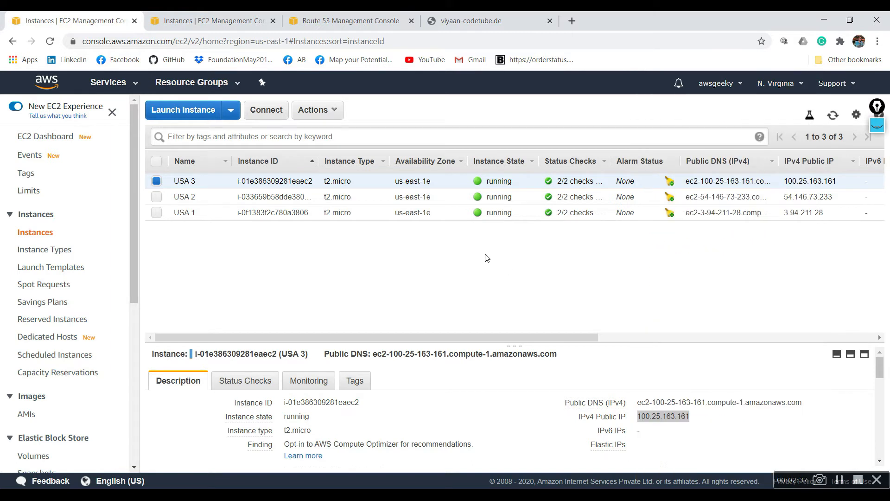
left_click(311, 213)
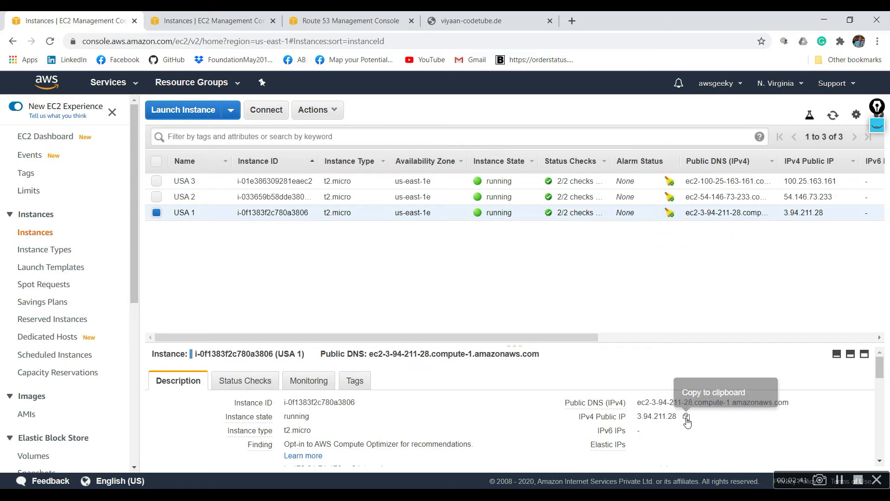
left_click(686, 416)
- Start an A record set for viyaan-codetube.de in Route 53 with value 3.94.211.28 and a TTL of 10 seconds
left_click(357, 20)
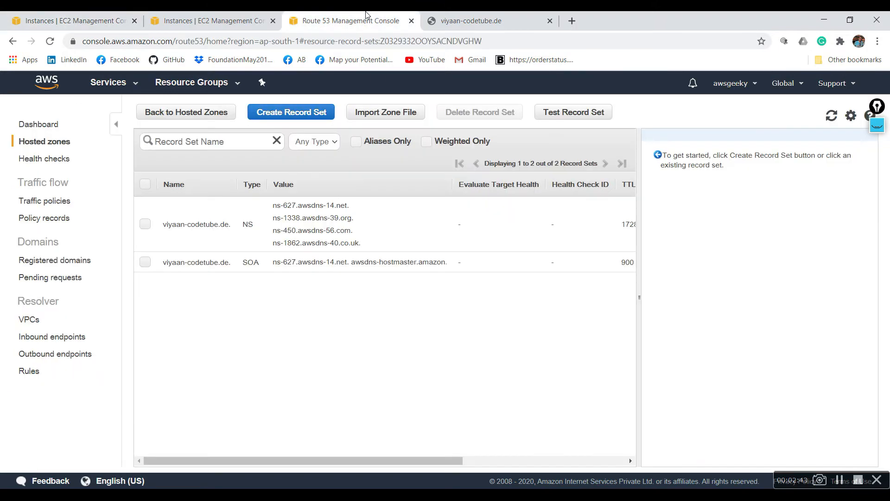
left_click(290, 116)
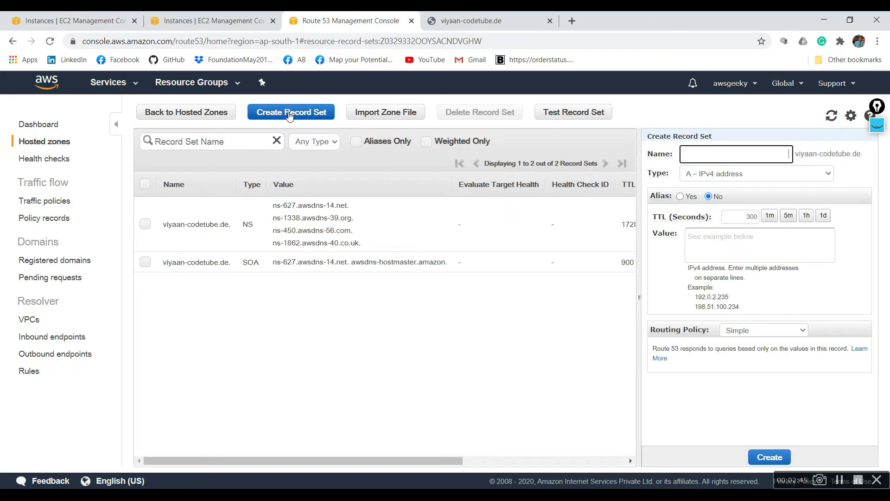
left_click(746, 237)
key("ctrl+v")
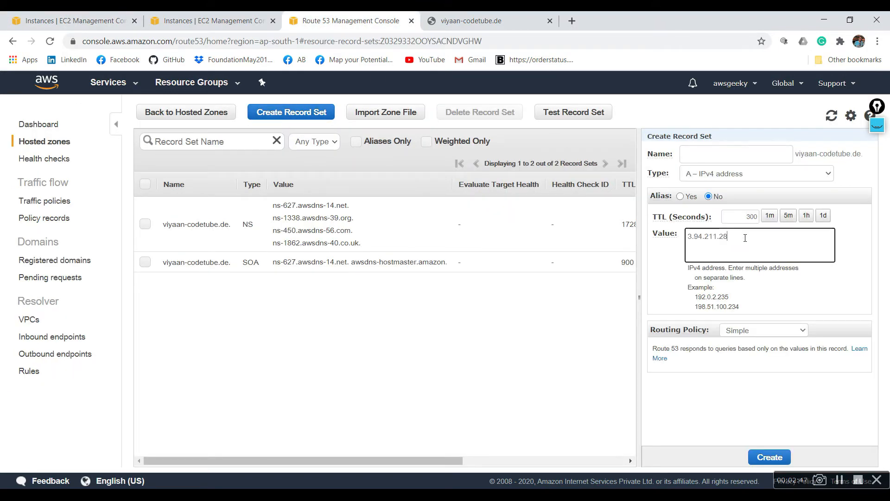
double_click(753, 217)
key("BackSpace")
type("10")
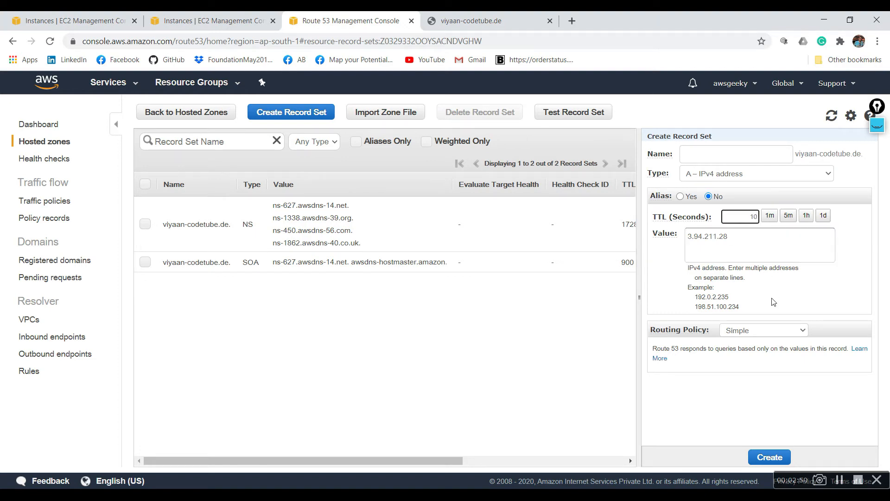
- Set the record's routing policy to Latency and its set ID to "USA Region", and create the record set
left_click(781, 330)
left_click(761, 362)
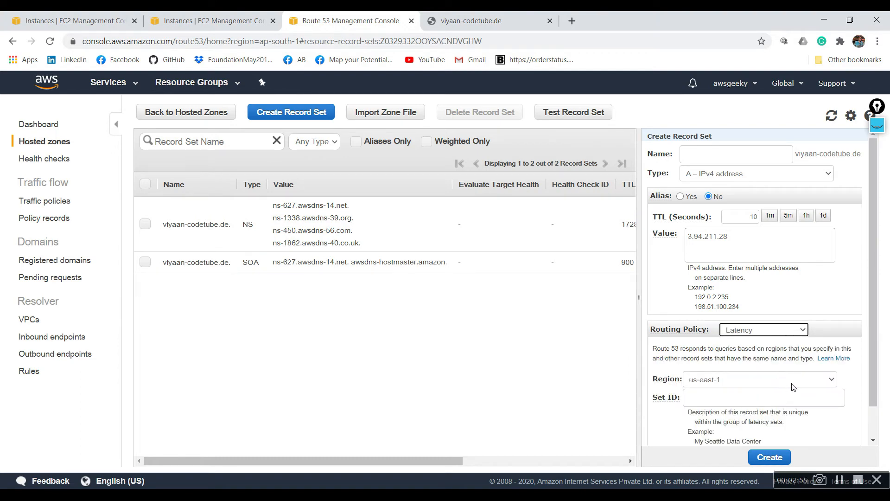
scroll(873, 353, "down", 1)
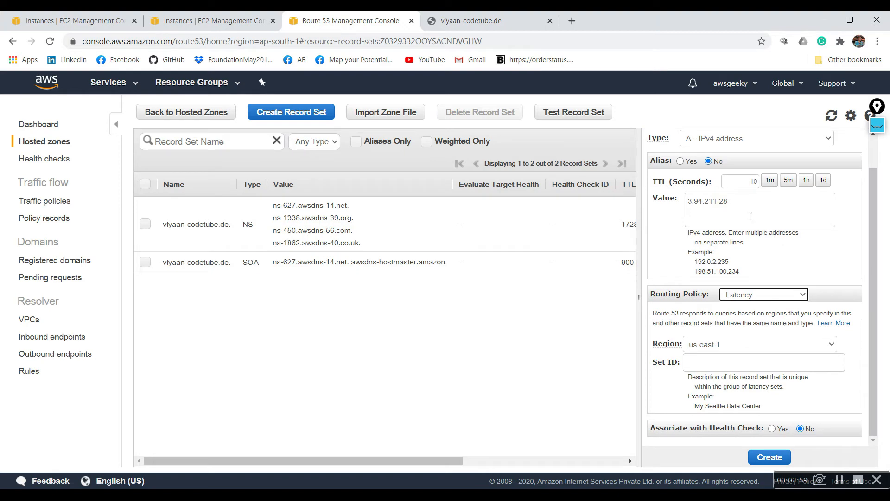
double_click(732, 207)
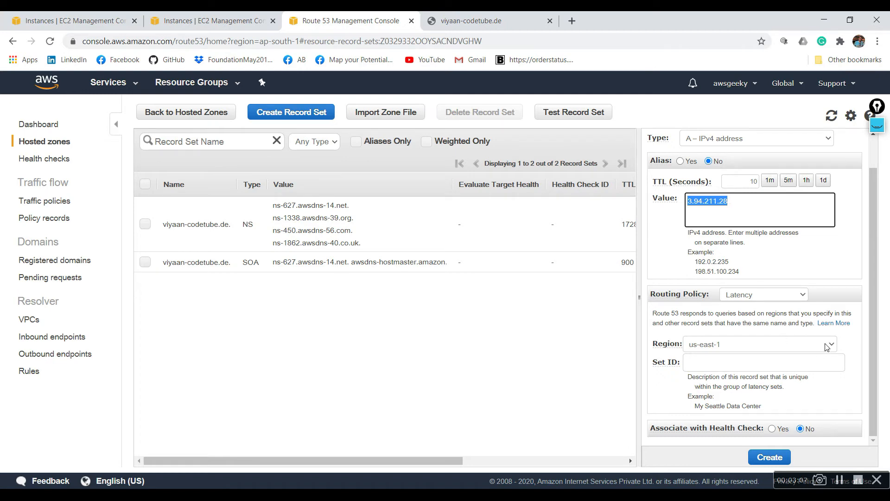
left_click(781, 359)
type("USA Region")
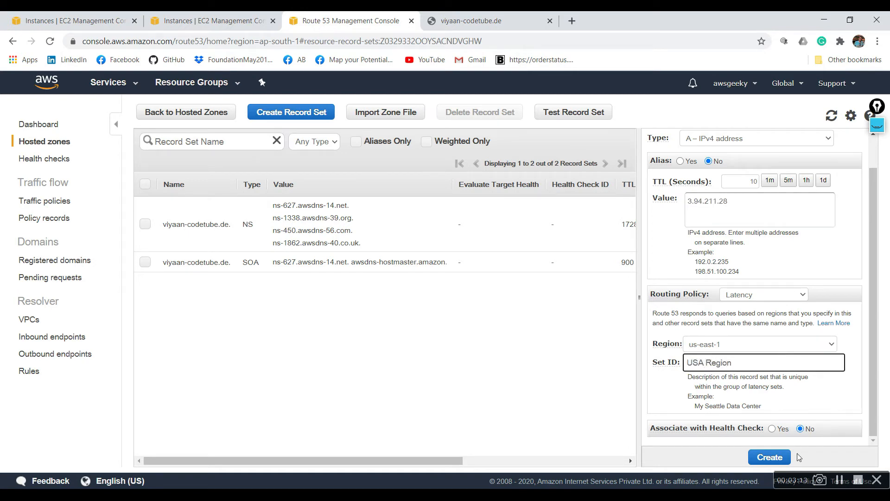
left_click(771, 457)
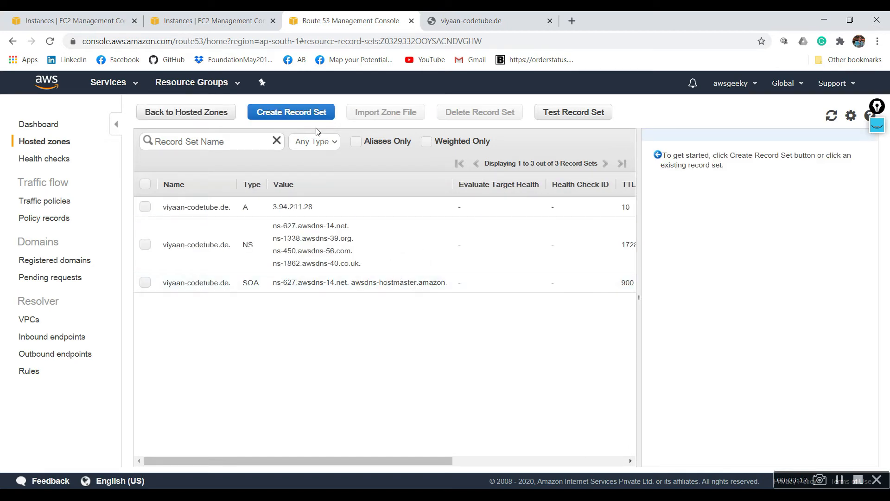
- Start another A record set with the Mumbai instance's public IP 13.232.240.208 as value and a TTL of 10 seconds
left_click(297, 117)
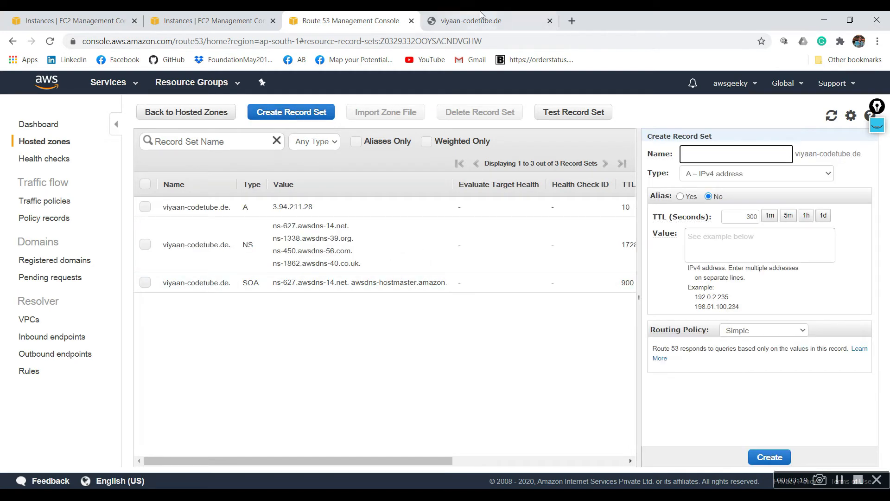
left_click(255, 17)
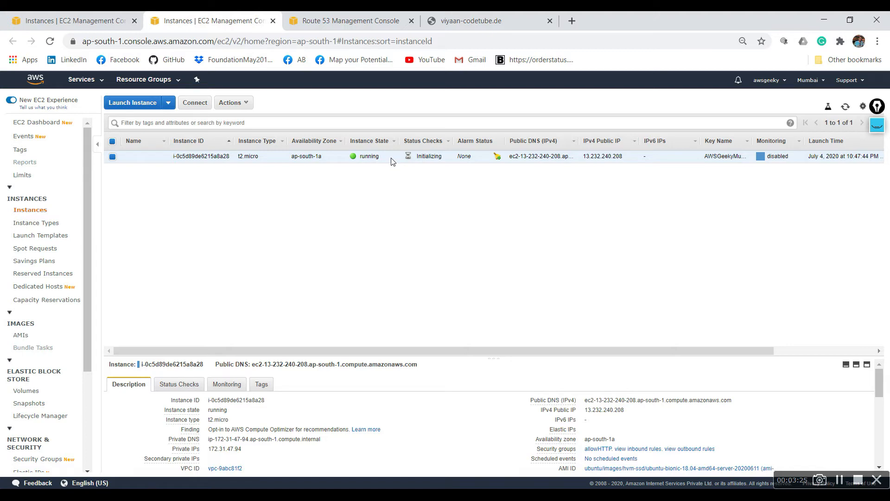
mouse_move(625, 415)
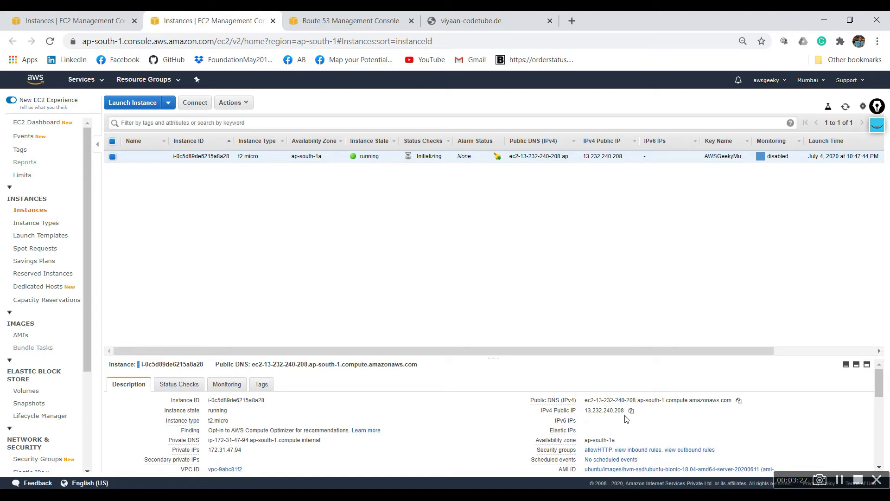
left_click(631, 411)
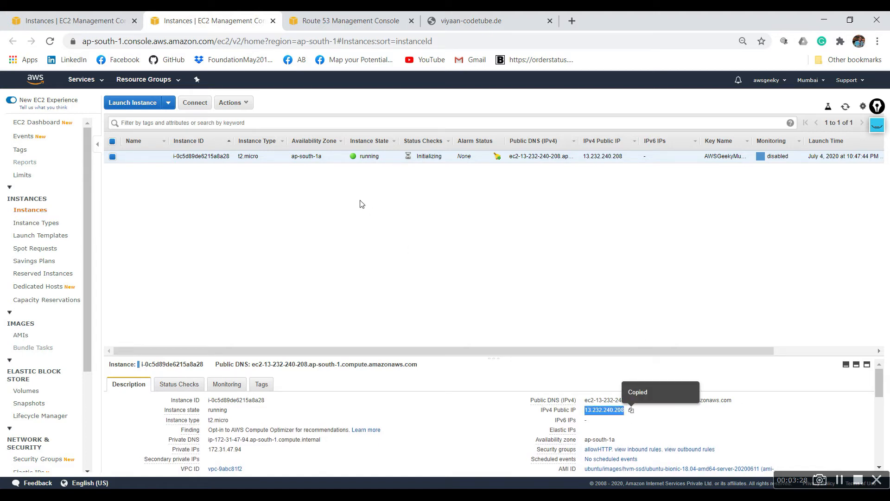
left_click(334, 16)
left_click(746, 254)
key("ctrl+v")
double_click(753, 215)
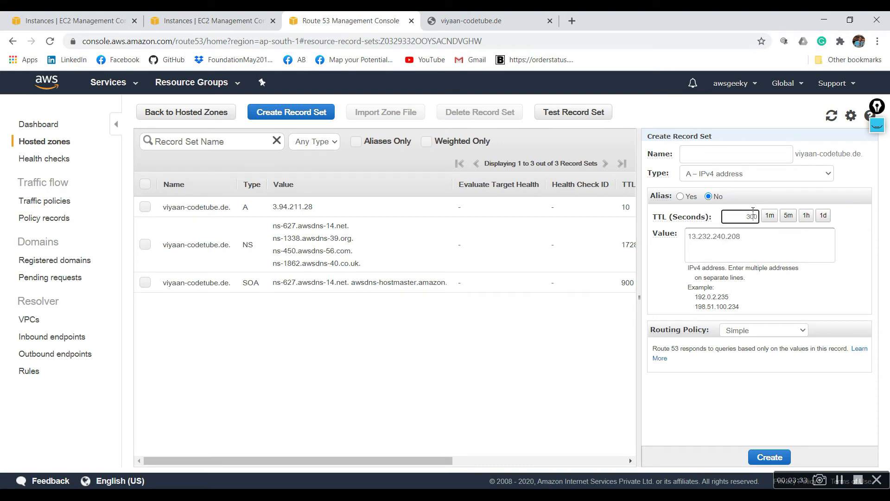
type("10")
- Give the second record the Latency routing policy and the set ID "Mumbai Region", and create it
left_click(783, 332)
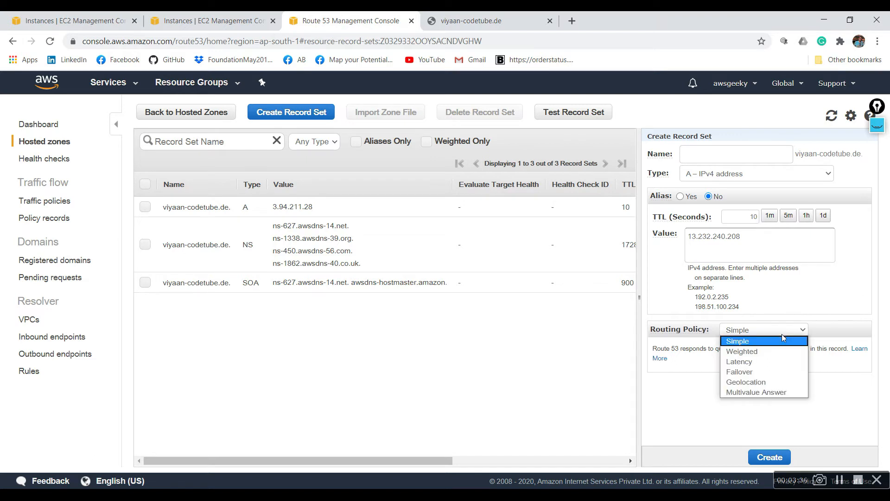
left_click(779, 362)
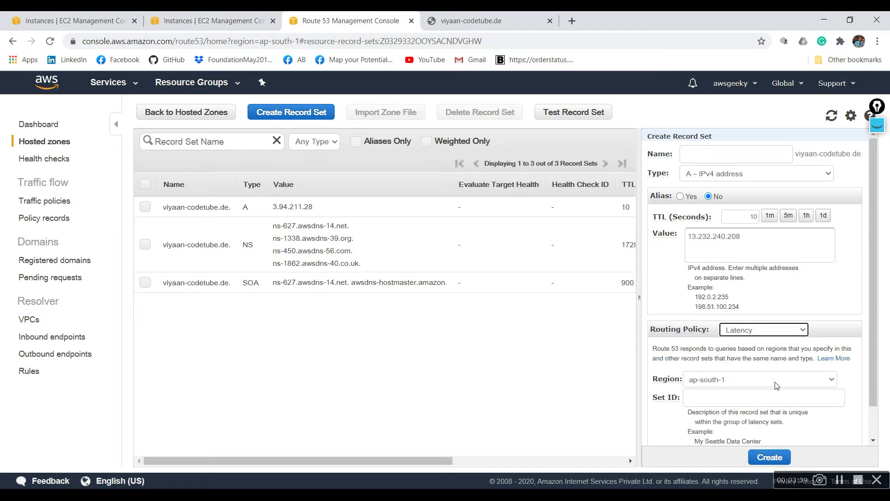
scroll(765, 380, "down", 2)
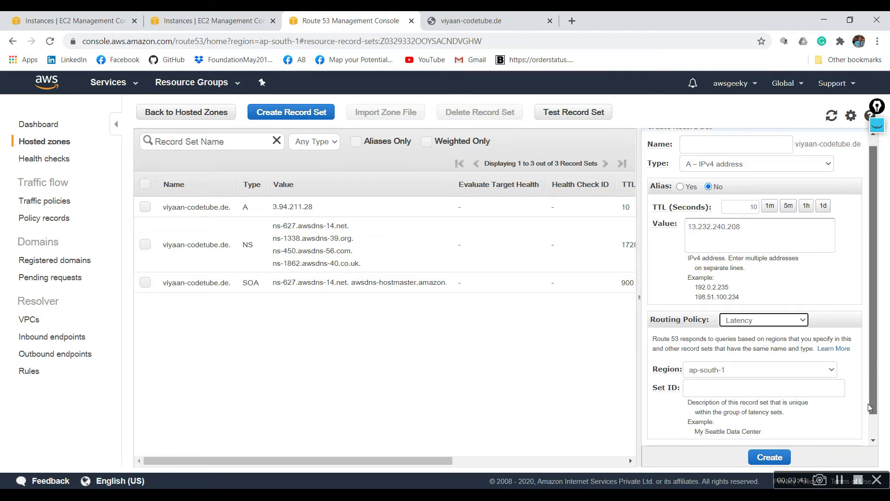
left_click(736, 367)
type("M")
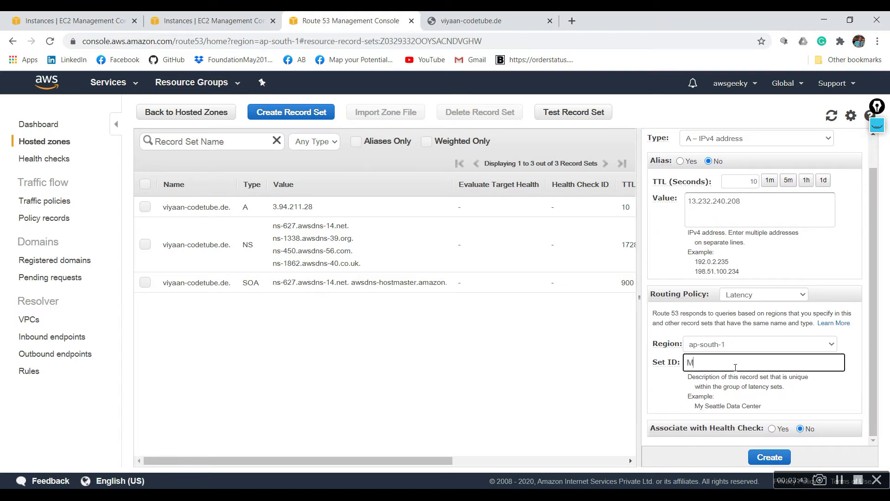
type("umbai Region")
left_click_drag(888, 271, 873, 248)
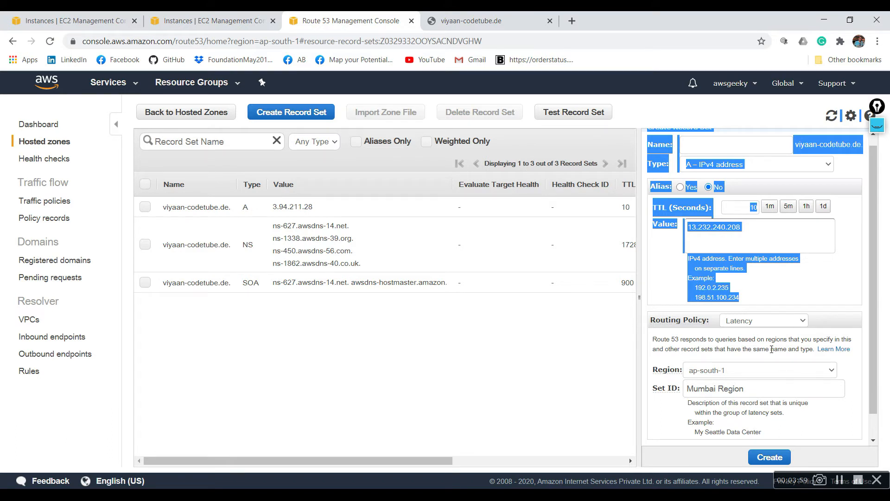
left_click(768, 458)
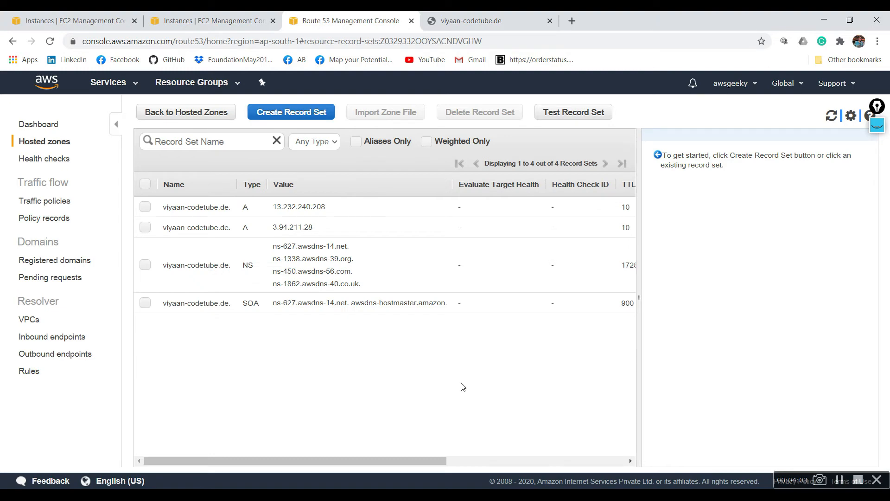
- Review the region and set ID columns of the record sets and the details of both latency records
left_click(554, 461)
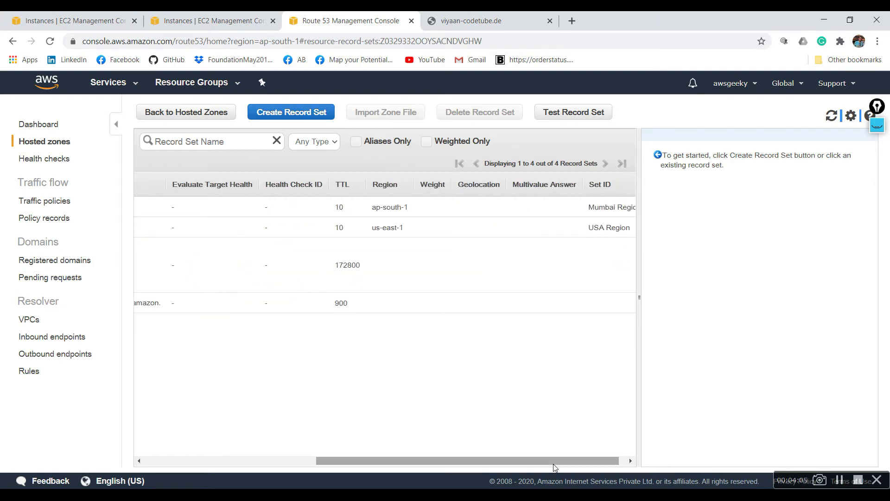
left_click(630, 460)
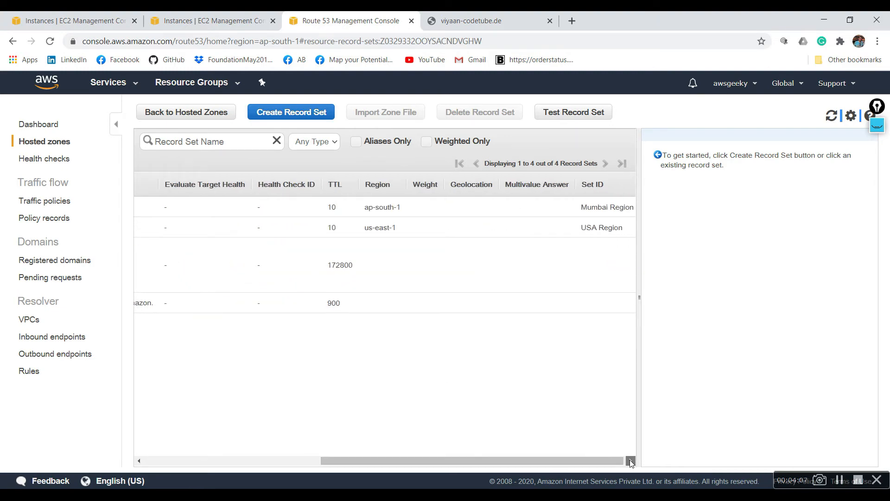
left_click(423, 234)
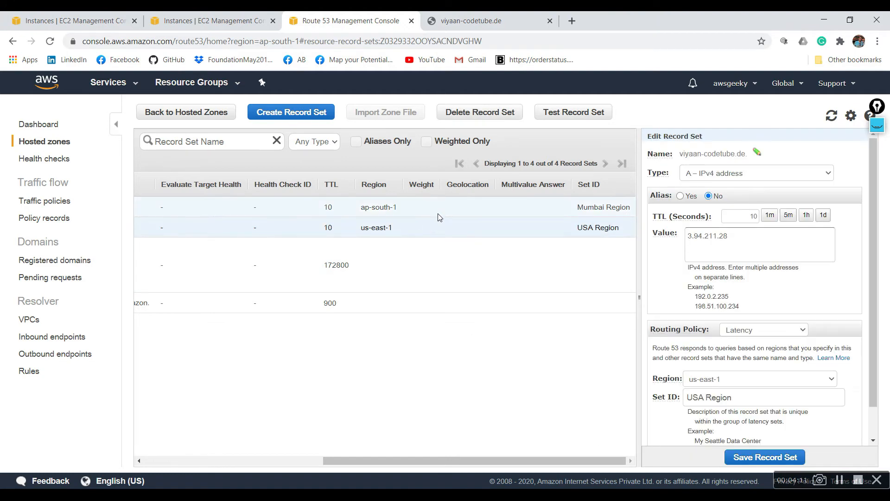
left_click(439, 217)
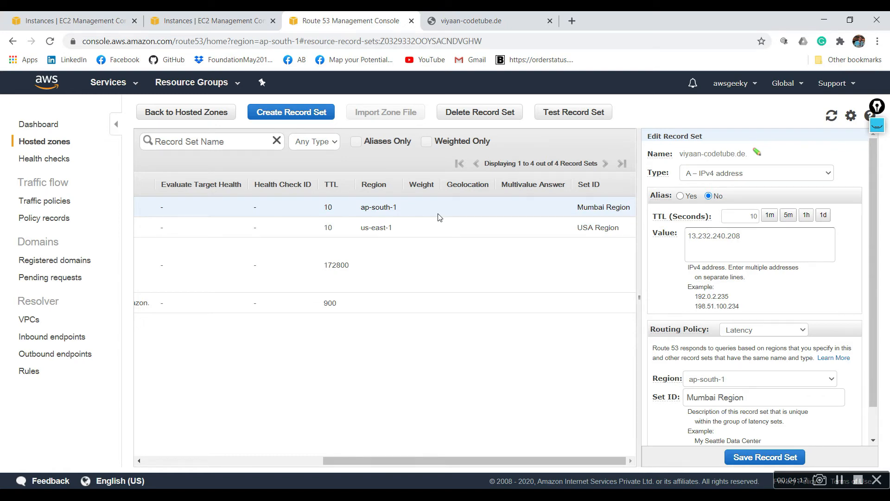
- Reload the viyaan-codetube.de page to test the latency routing
left_click(473, 19)
left_click(50, 41)
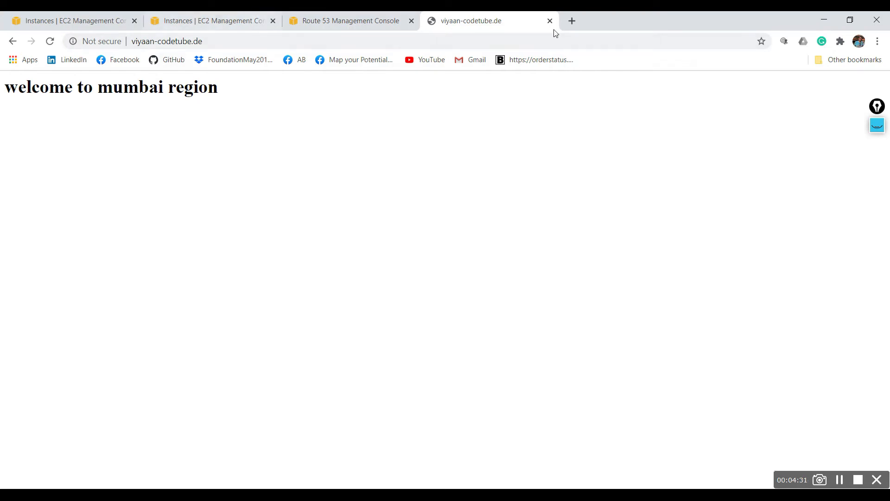
- Search the web for "aws latency test" in a new browser tab and open the AWS latency test page at ping.psa.fun
left_click(571, 21)
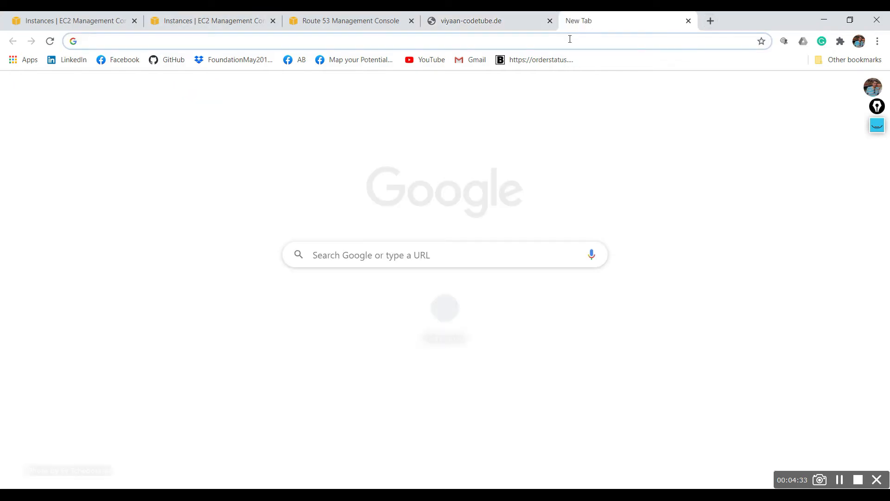
type("aws")
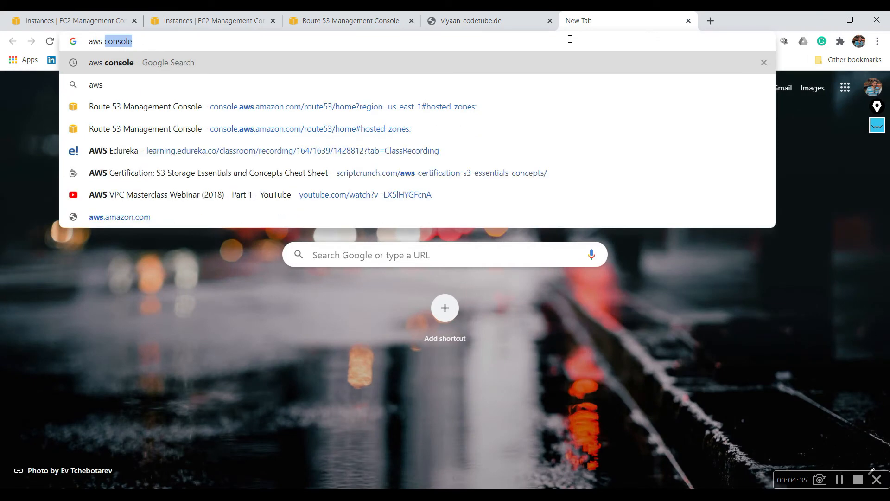
type(" latenc")
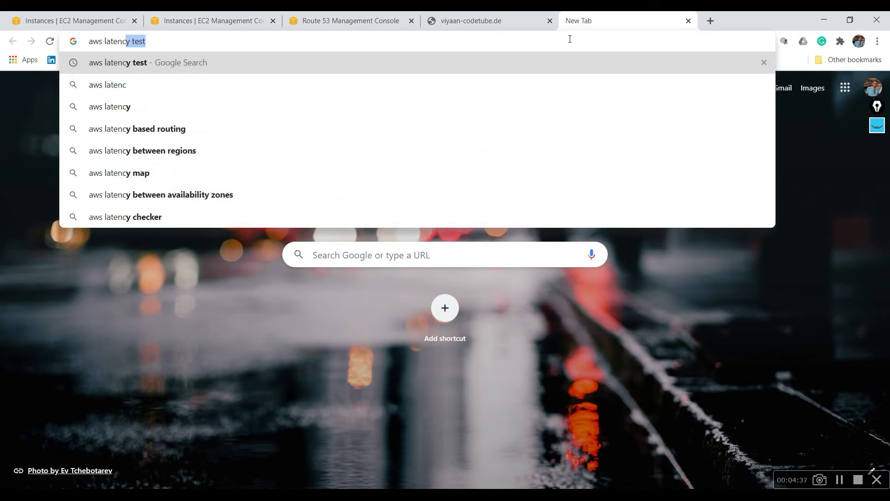
key("Return")
left_click(151, 194)
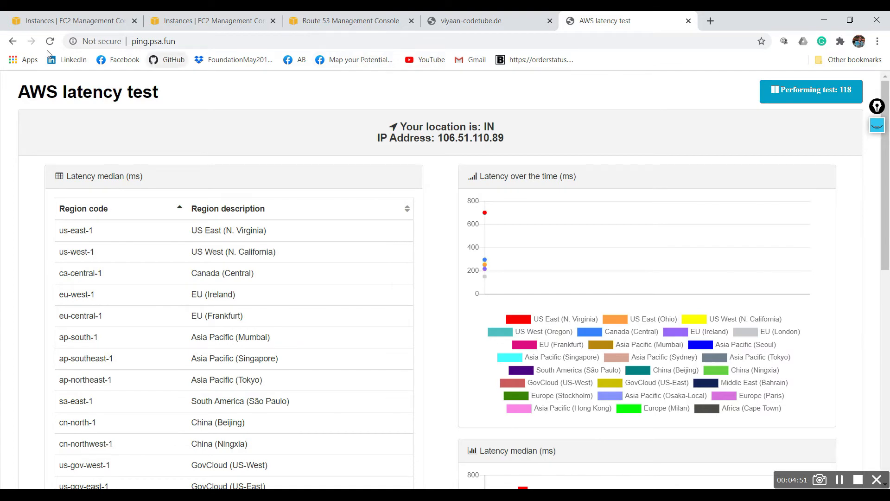
- Return to the "aws latency test" search results and open the CloudPing.info site instead
left_click(13, 42)
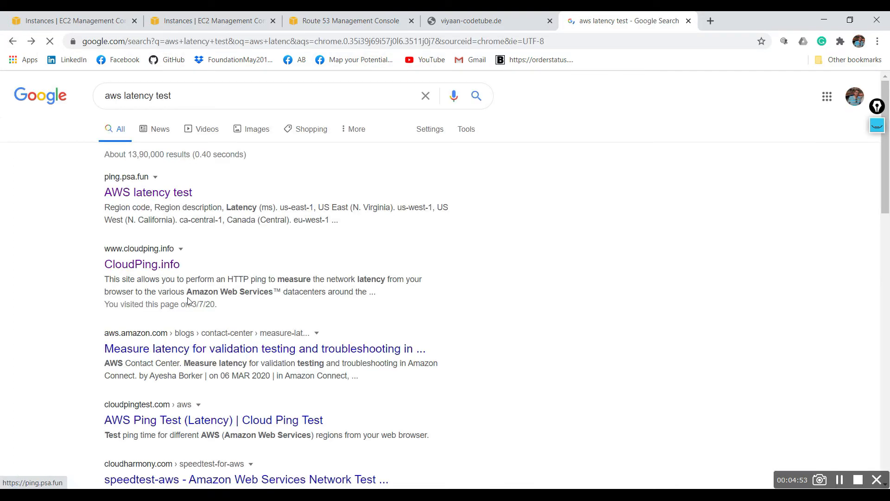
left_click(146, 264)
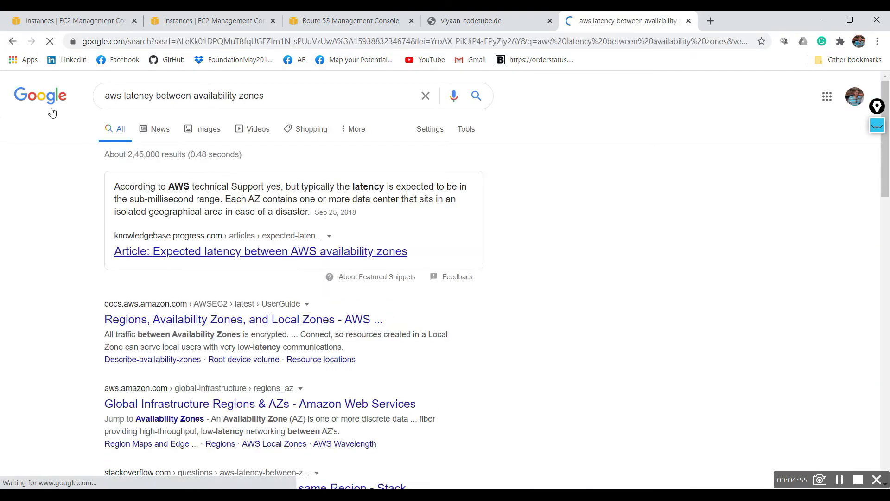
left_click(13, 42)
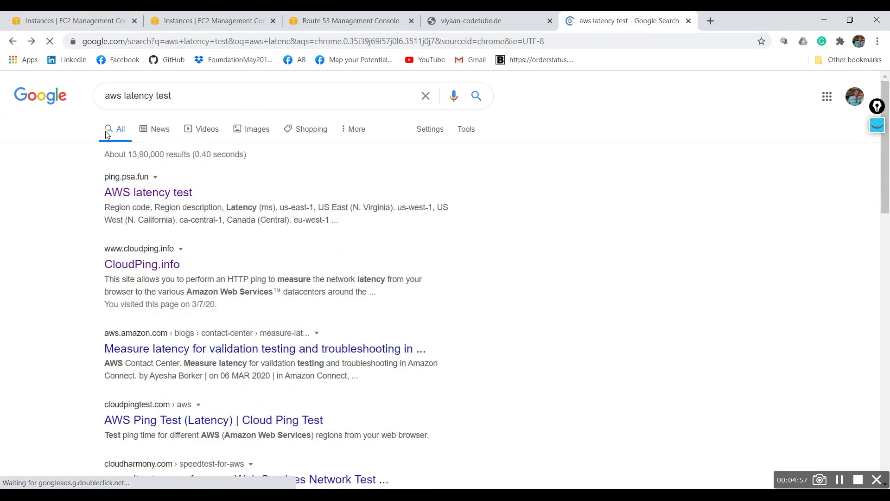
left_click(141, 332)
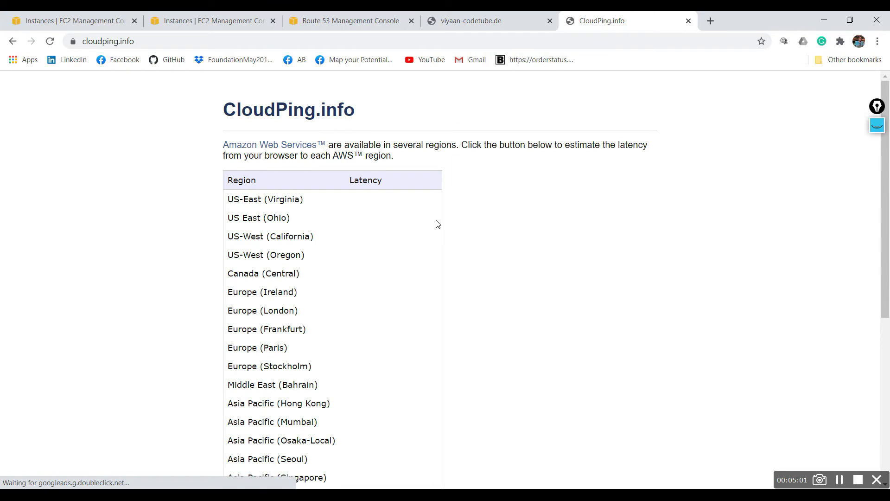
- Run the HTTP ping for all AWS regions and compare the latencies of US-East (Virginia) and Asia Pacific (Mumbai)
left_click_drag(889, 173, 889, 281)
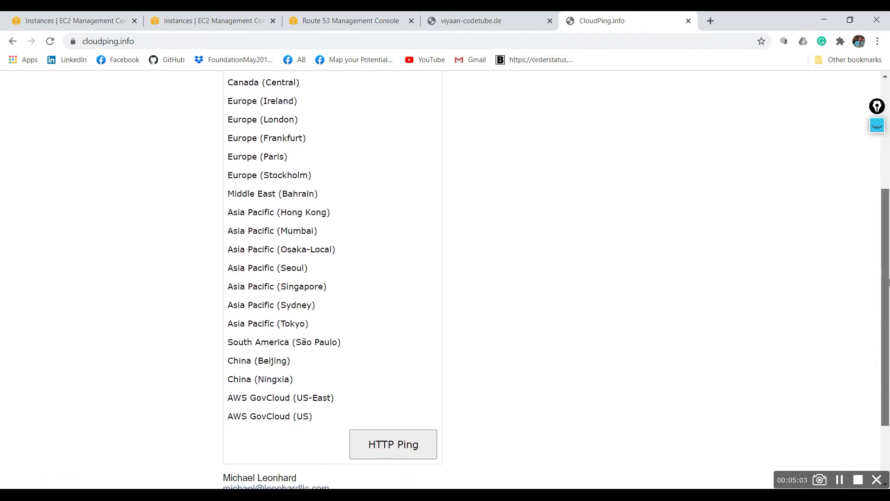
left_click(394, 440)
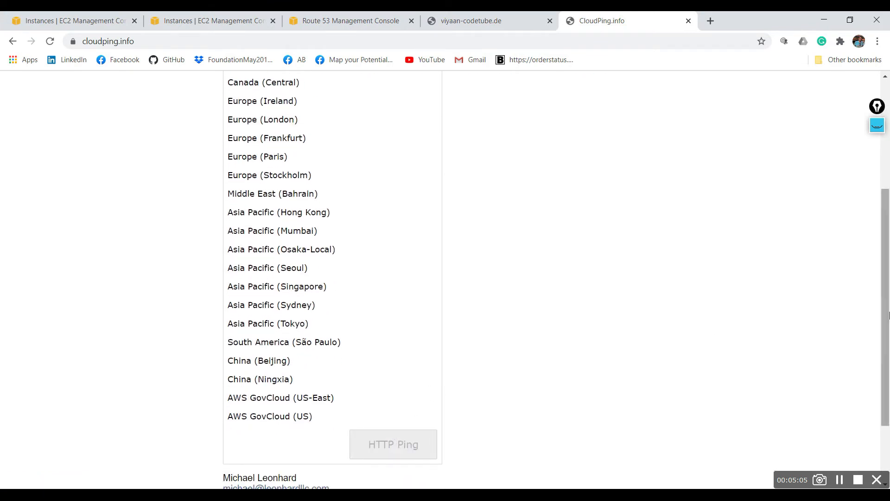
left_click_drag(889, 314, 889, 245)
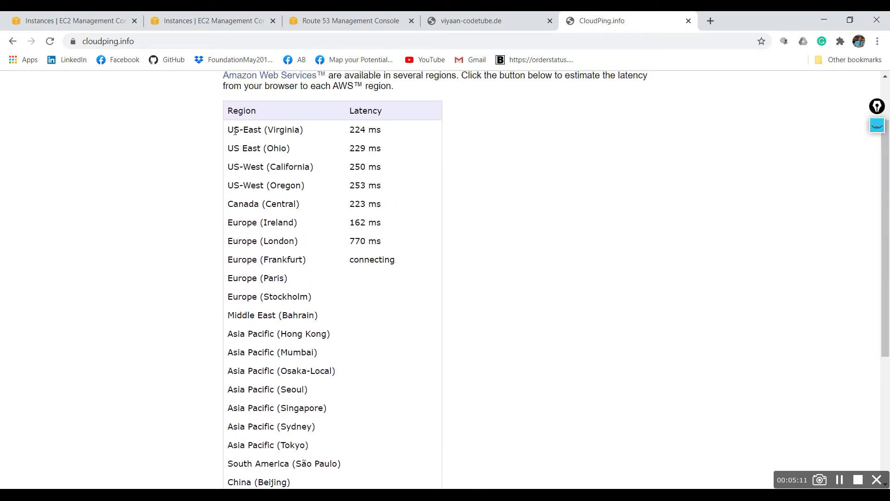
double_click(354, 130)
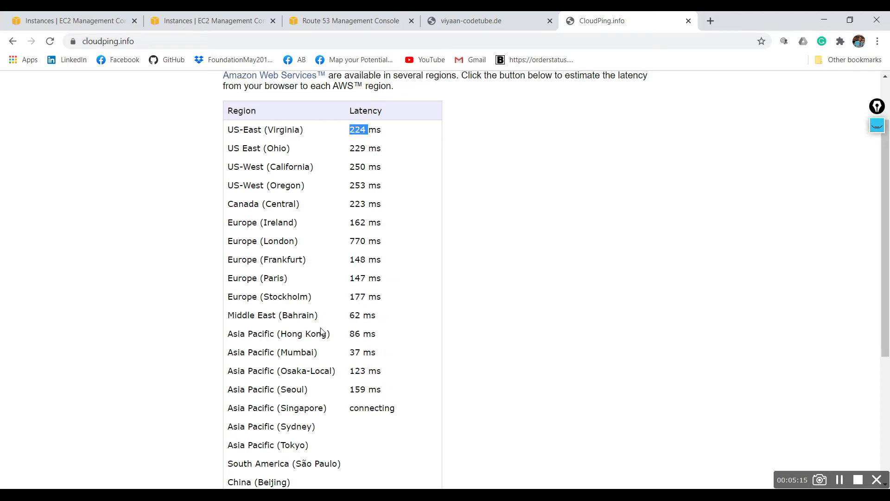
left_click_drag(349, 352, 360, 353)
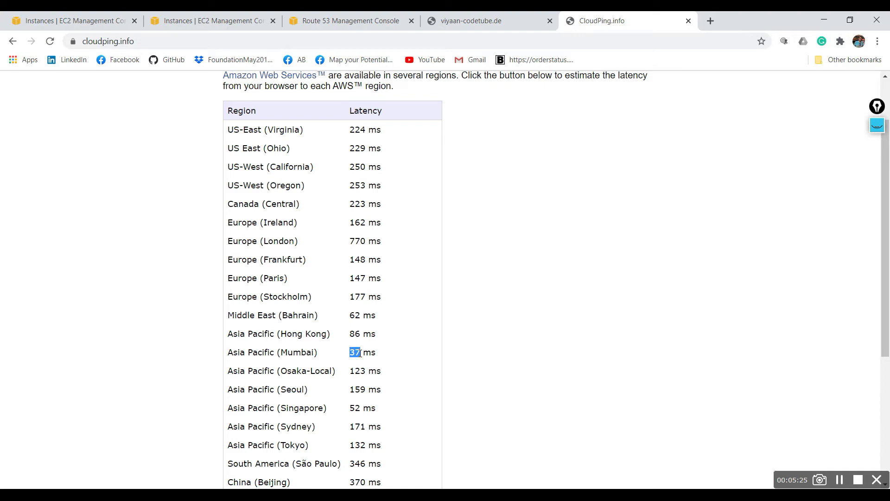
- Return to the Route 53 record sets, turn on the screen annotation overlay and draw two large blue rectangles, one above the other
left_click(195, 18)
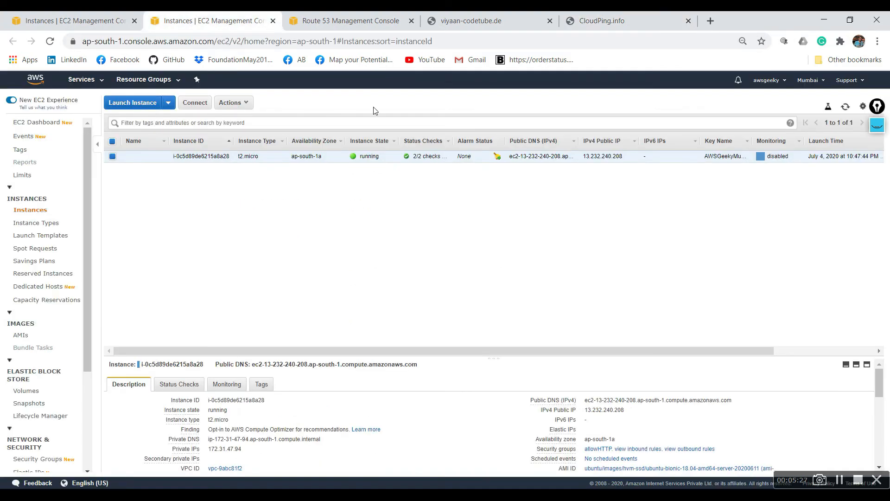
left_click(323, 27)
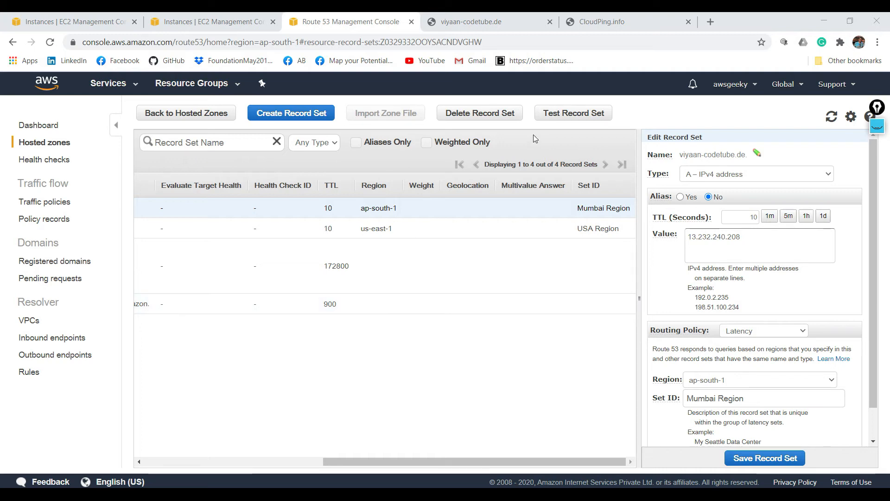
left_click(877, 126)
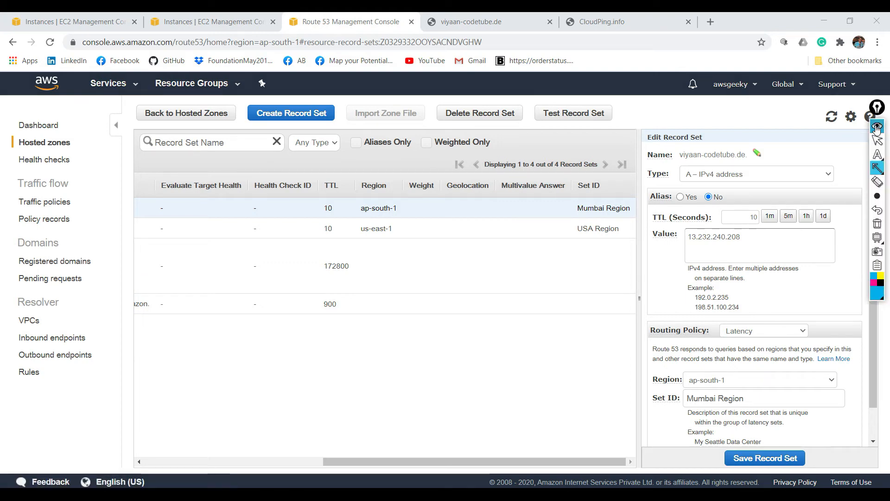
mouse_move(877, 169)
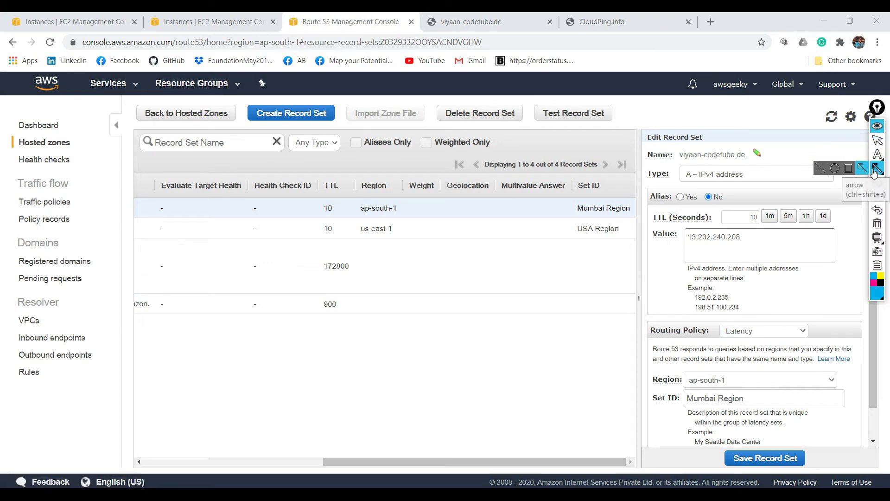
left_click(854, 170)
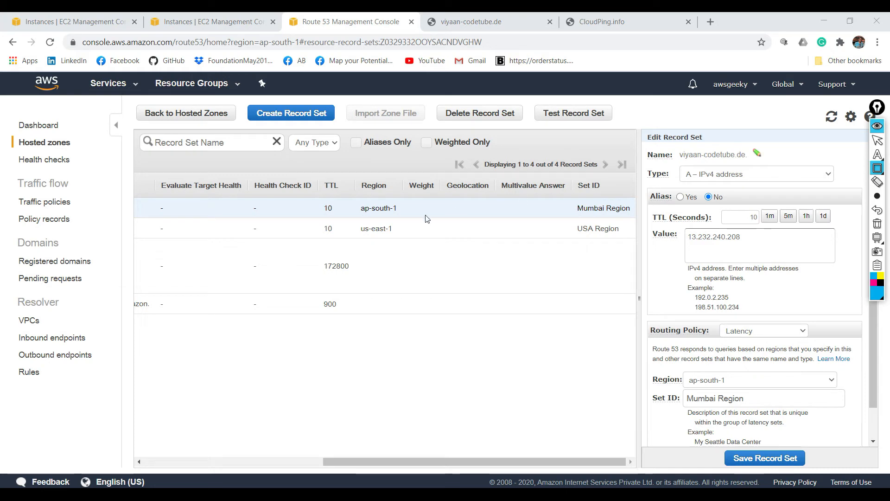
mouse_move(499, 198)
left_mouse_down()
mouse_move(568, 283)
mouse_move(590, 281)
left_mouse_up()
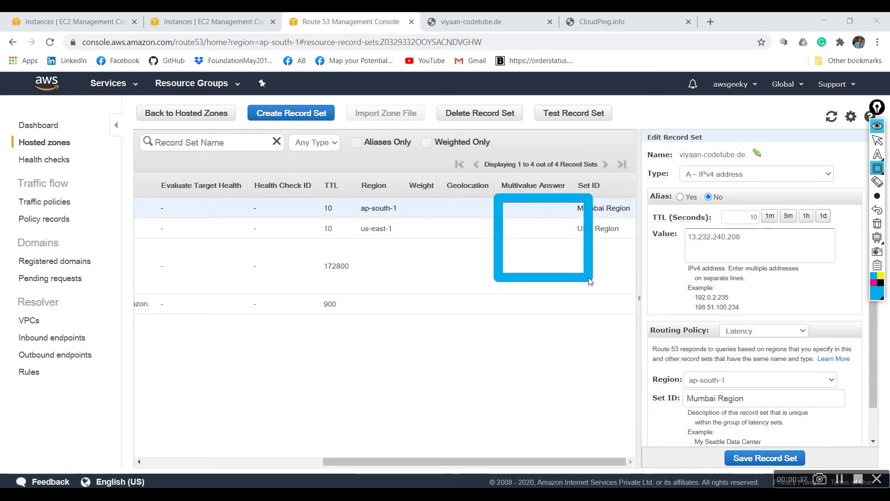
mouse_move(491, 330)
left_mouse_down()
mouse_move(579, 448)
mouse_move(598, 447)
left_mouse_up()
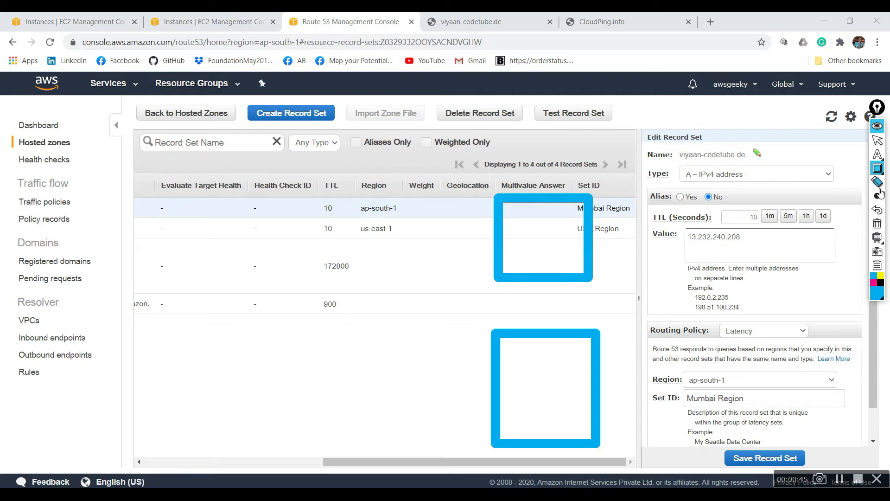
- Add the text label "us region" beside the upper rectangle and "european region" beside the lower one
mouse_move(880, 159)
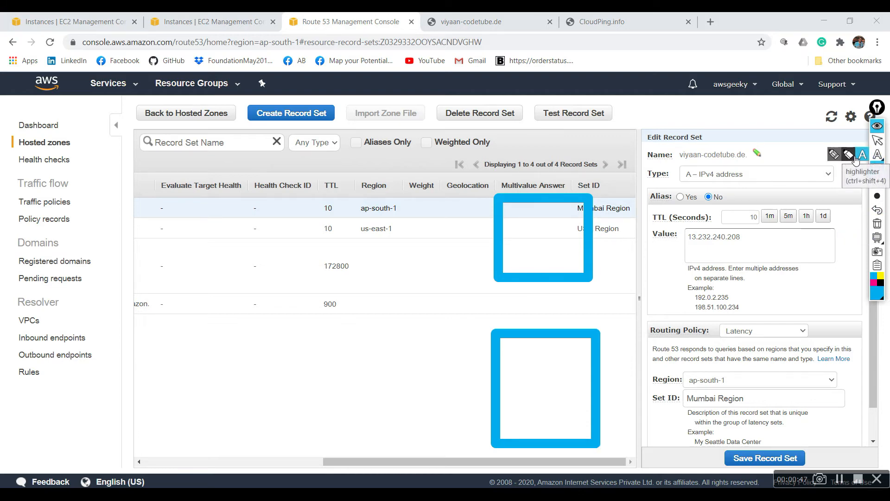
left_click(862, 155)
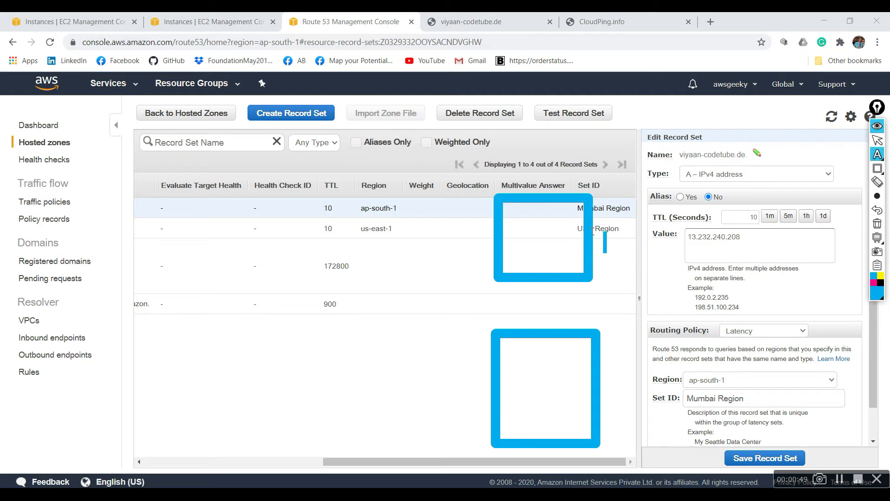
left_click(613, 226)
type("us region")
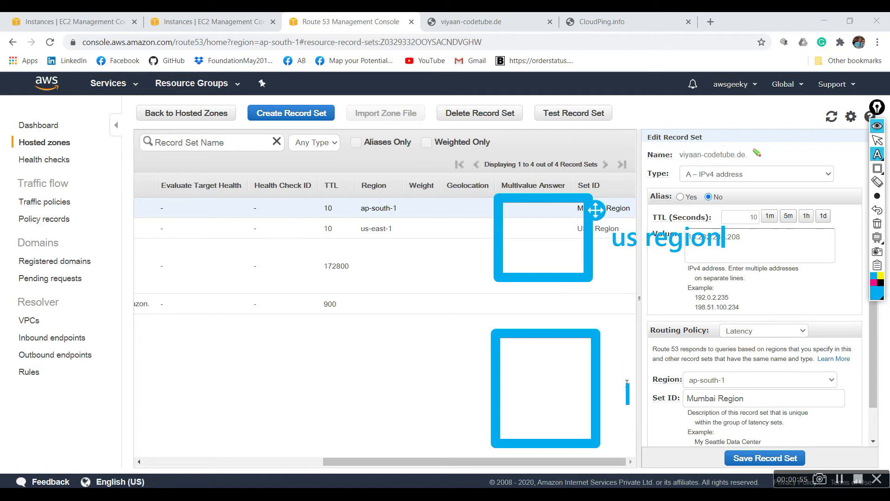
left_click(627, 383)
type("eur")
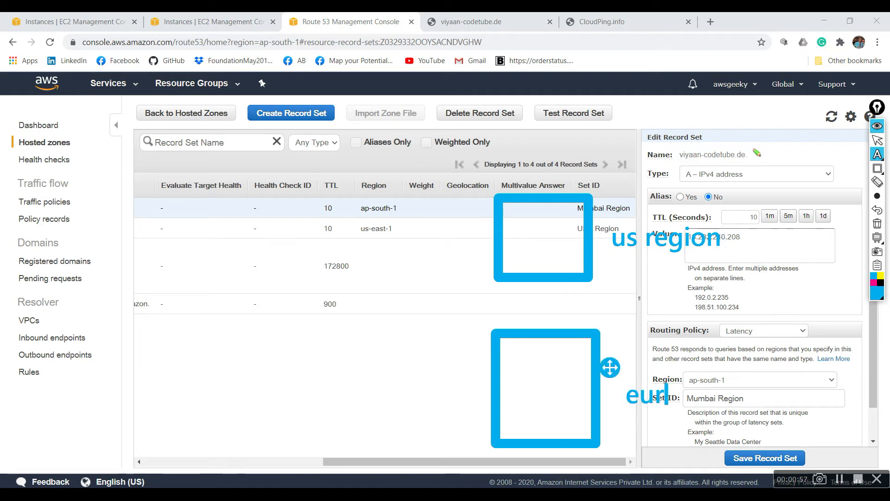
type("opean relgion")
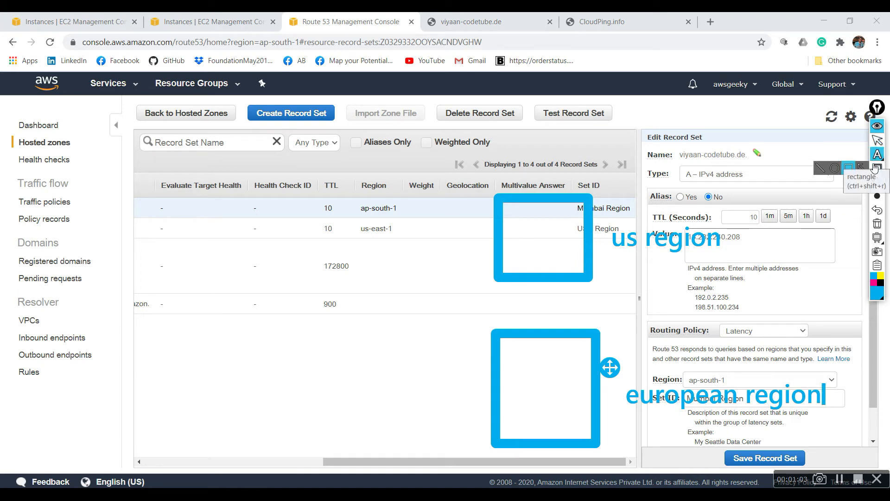
- Draw a small blue rectangle left of the region boxes and two more farther left, one above the other, as traffic sources
left_click(877, 167)
left_click_drag(359, 275, 386, 319)
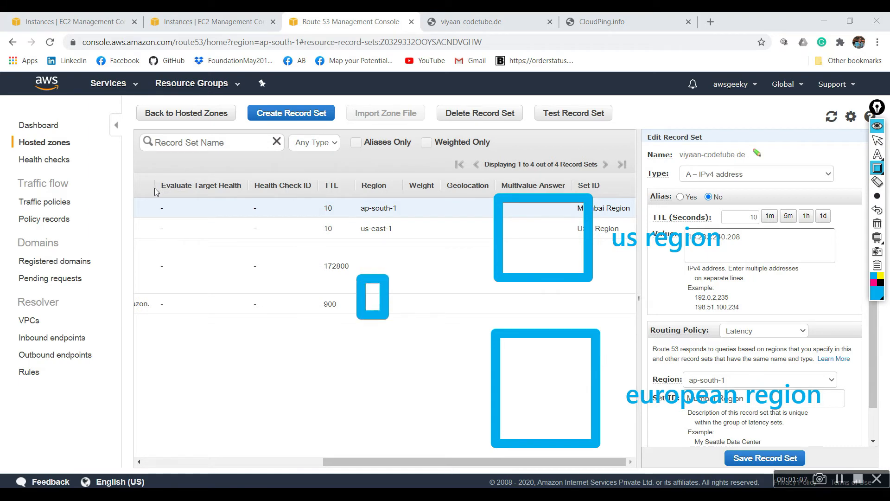
left_click_drag(148, 188, 189, 242)
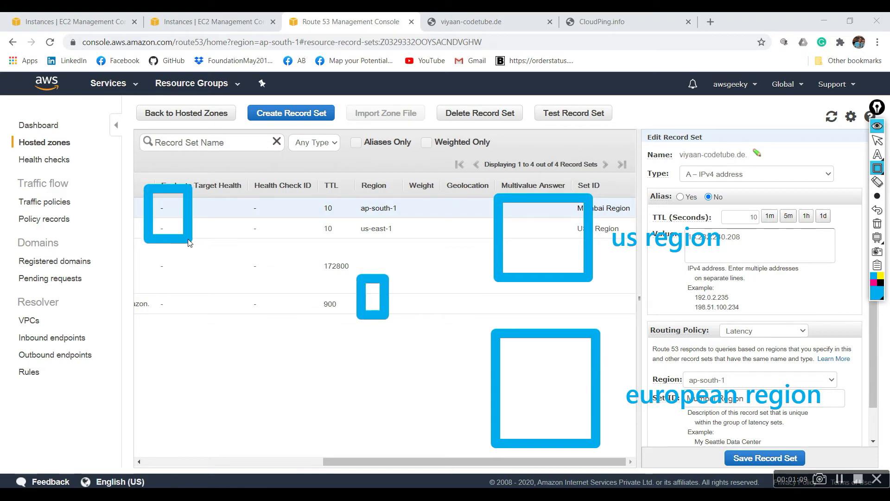
left_click_drag(136, 380, 188, 425)
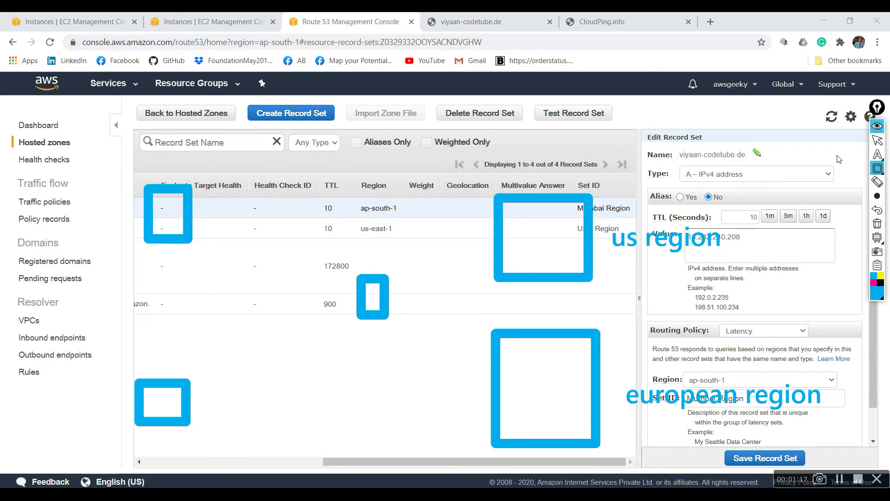
- Draw blue arrows from the lower source box to the small middle box and on to the "us region" box
mouse_move(880, 157)
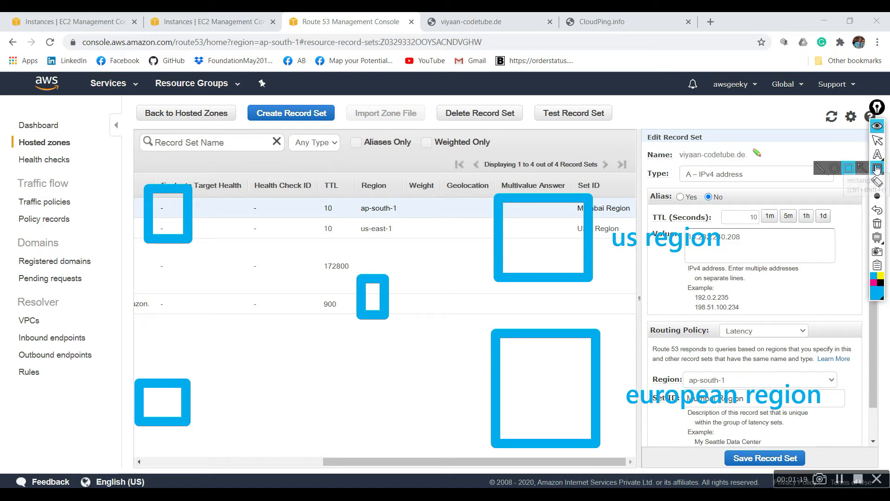
left_click(862, 168)
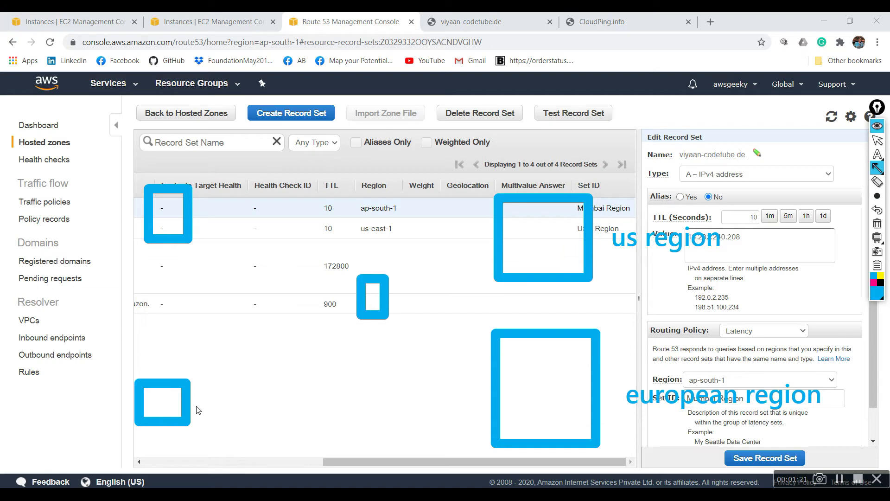
mouse_move(196, 408)
left_mouse_down()
mouse_move(255, 362)
mouse_move(472, 234)
left_mouse_up()
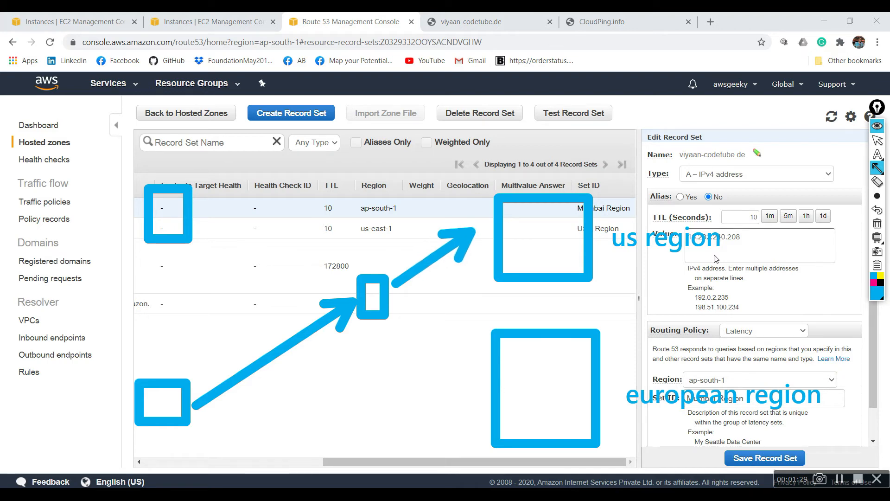
- Draw yellow arrows from the upper source box to the middle box and on to the "european region" box, and close the annotation overlay
left_click(881, 277)
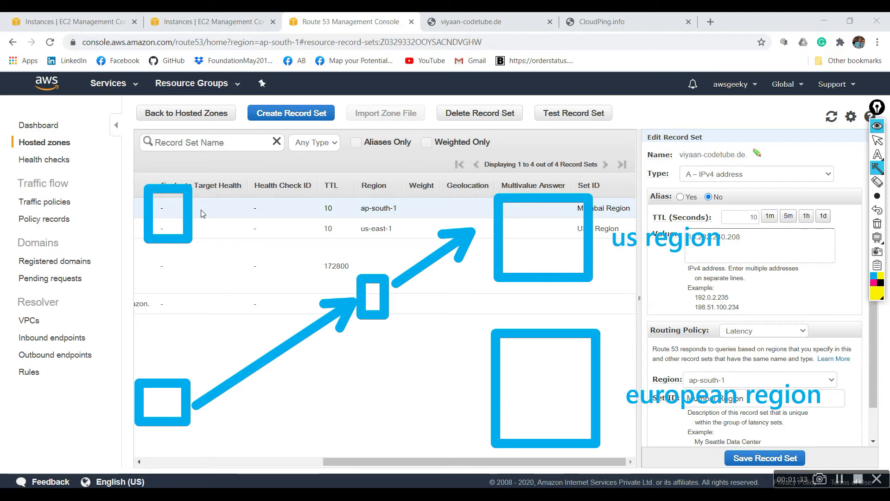
mouse_move(200, 212)
left_mouse_down()
mouse_move(257, 254)
mouse_move(339, 286)
left_mouse_up()
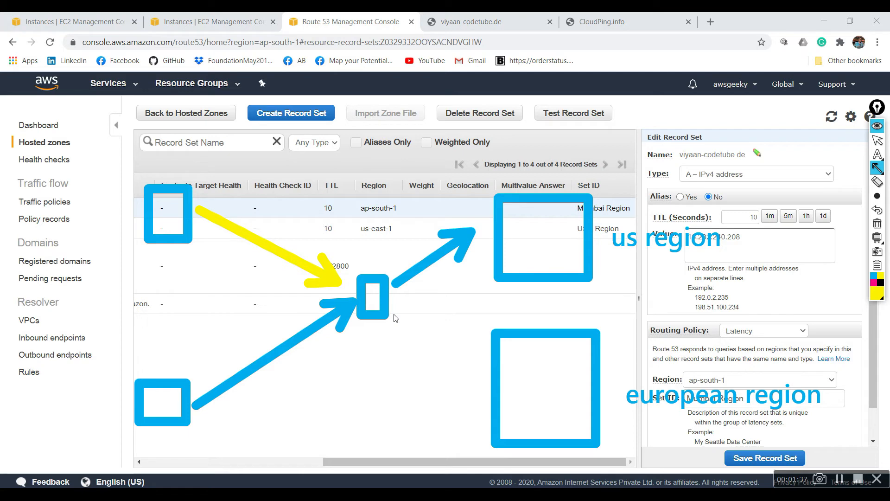
left_click_drag(394, 317, 478, 393)
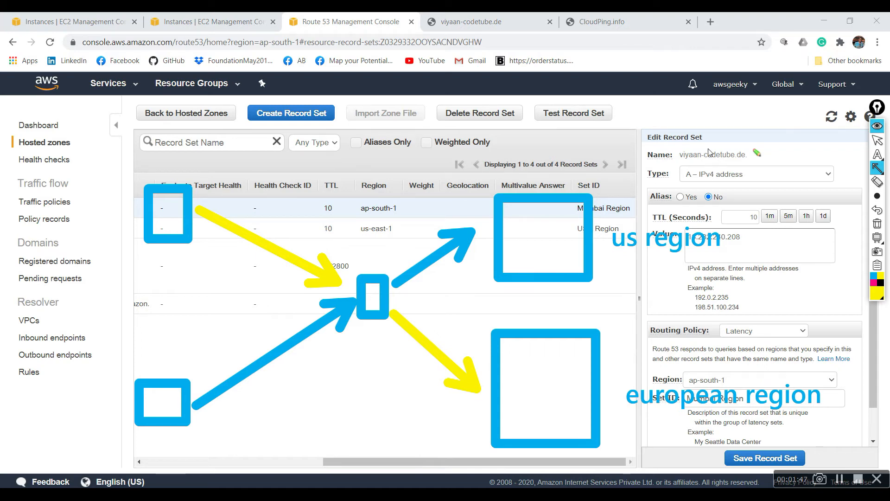
left_click(877, 126)
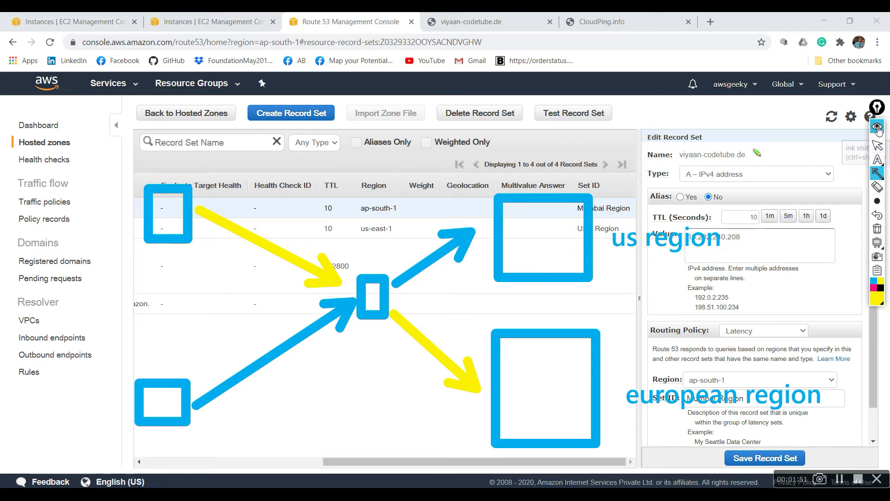
- Examine the AWS region list, first in Route 53 and then in the Mumbai EC2 console
left_click(803, 86)
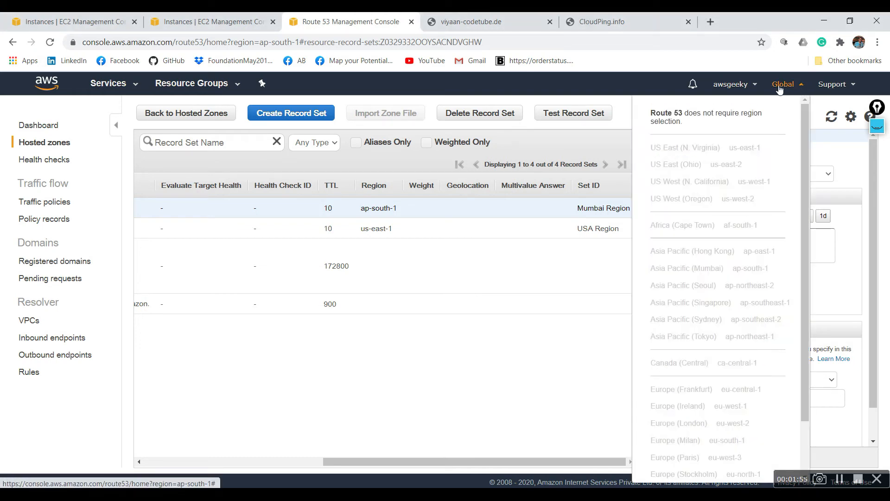
left_click(253, 18)
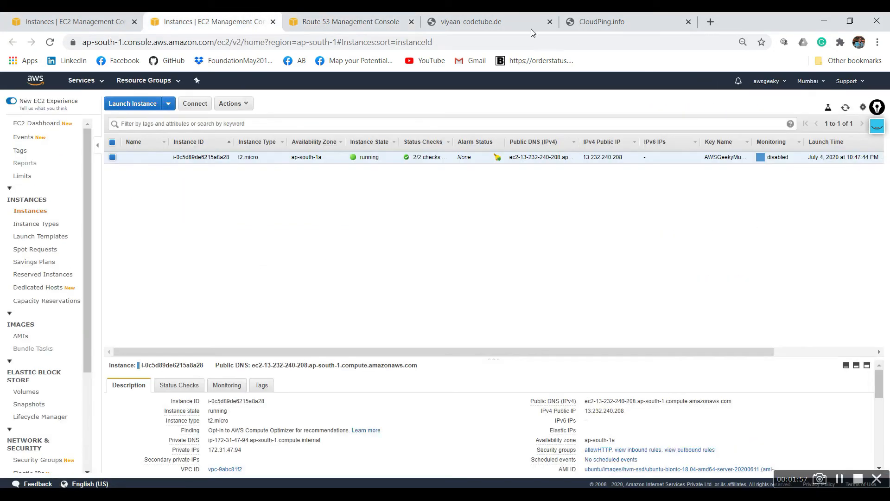
left_click(811, 81)
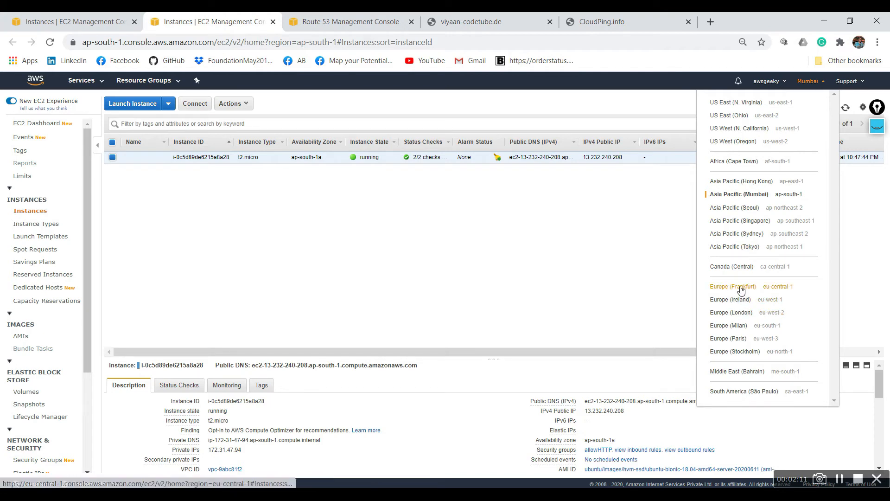
left_click(536, 262)
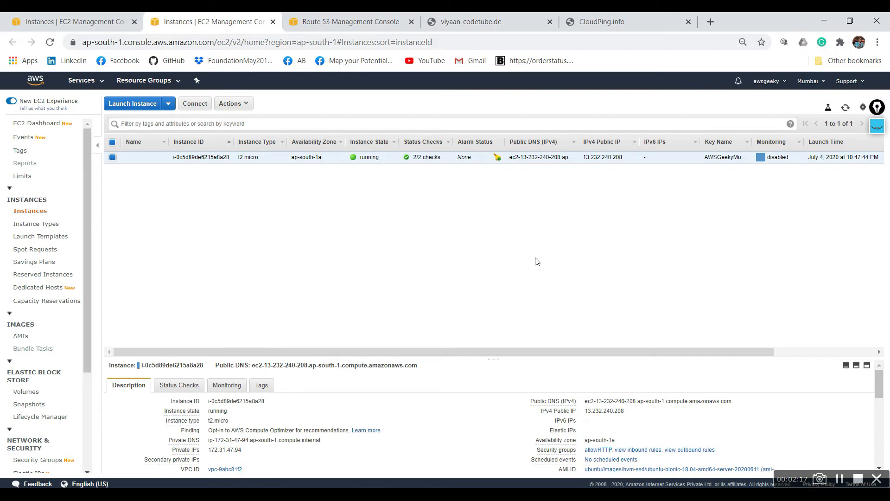
left_click(876, 111)
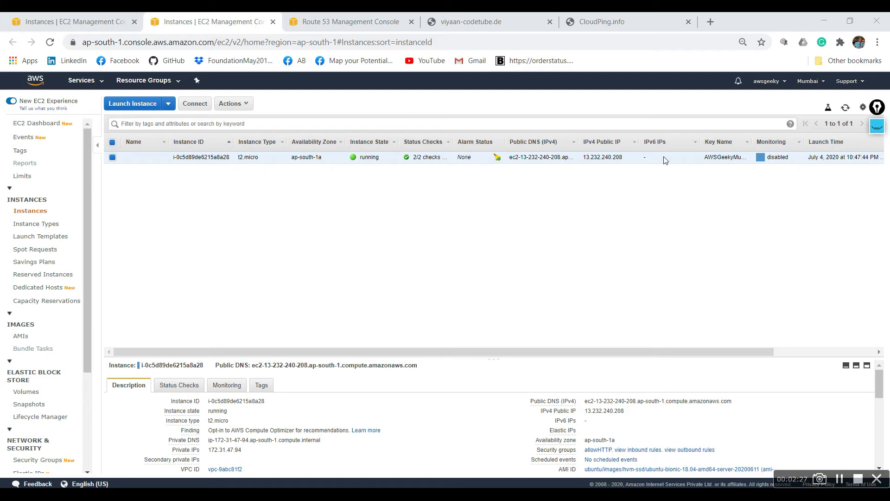
- Delete the Mumbai latency A record 13.232.240.208 from the viyaan-codetube.de hosted zone in Route 53
left_click(351, 22)
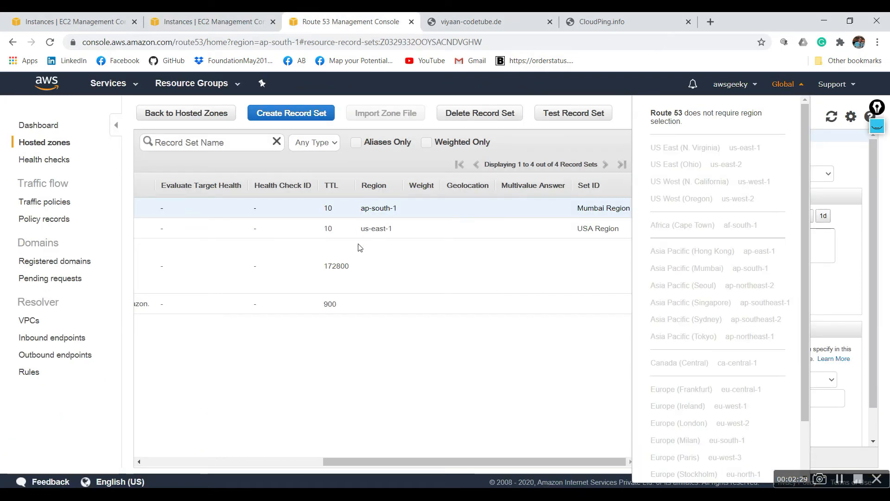
left_click(375, 372)
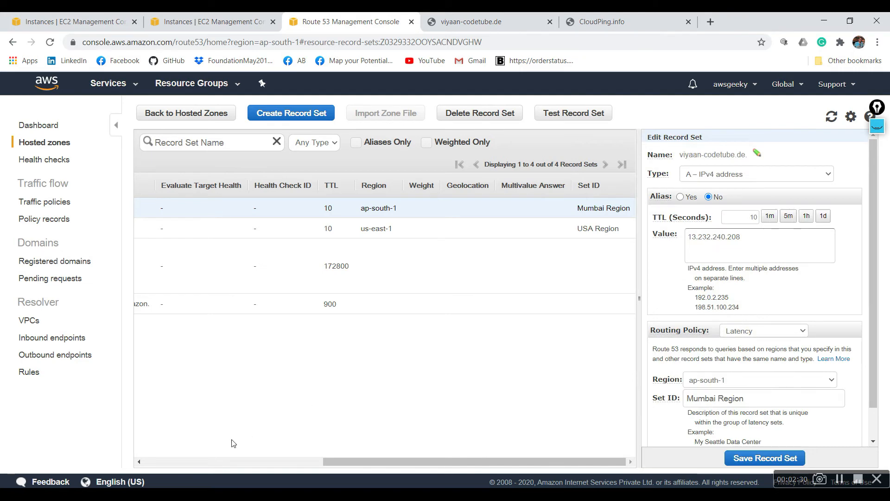
left_click(191, 457)
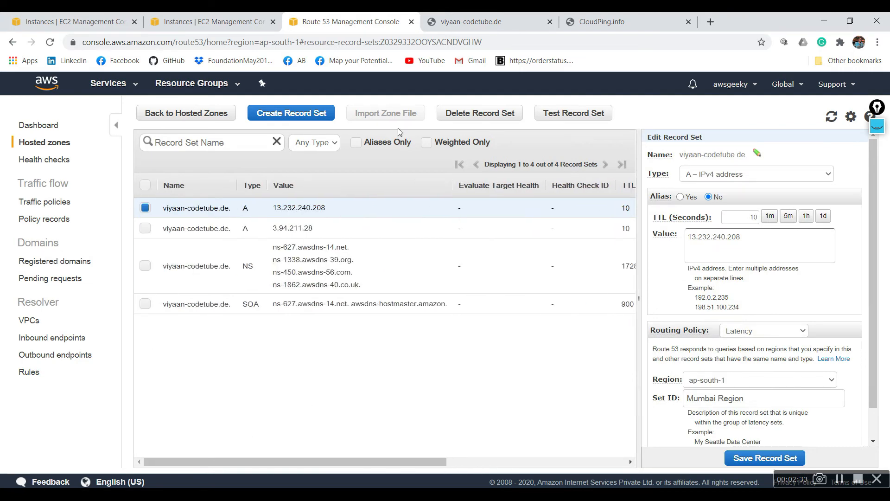
left_click(468, 114)
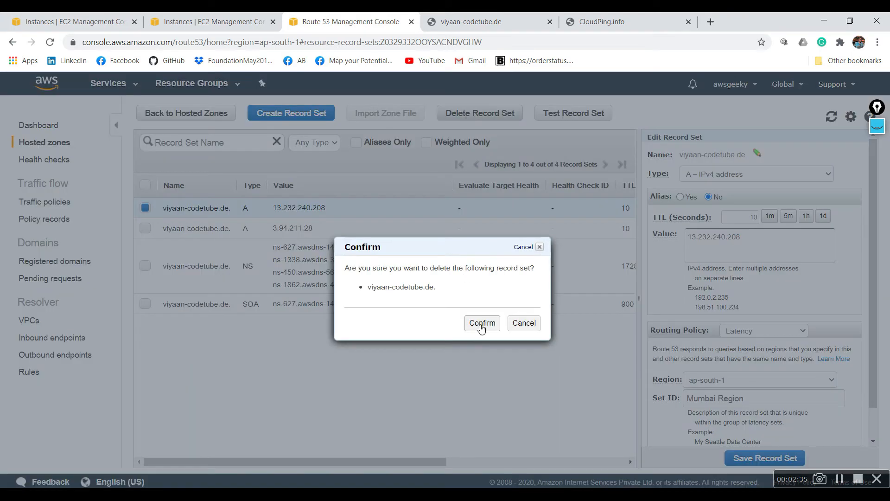
left_click(480, 325)
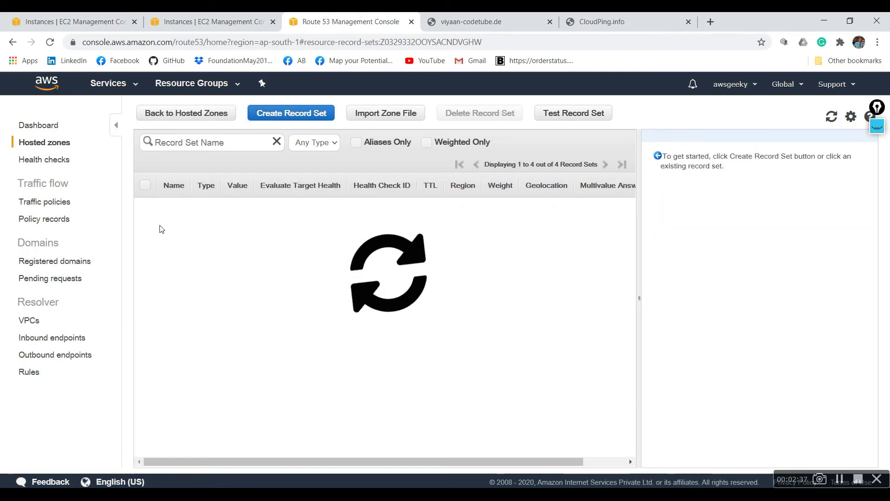
- Delete the remaining latency A record, the USA Region one pointing to 3.94.211.28
left_click(146, 209)
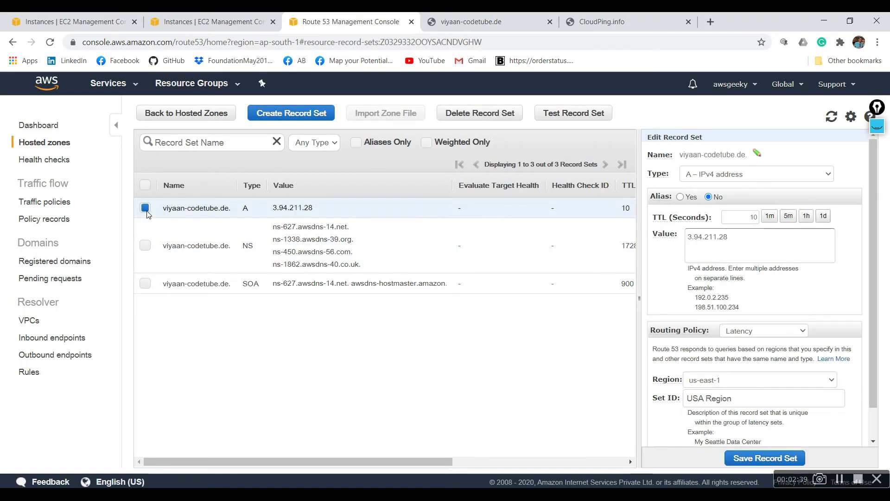
left_click(482, 114)
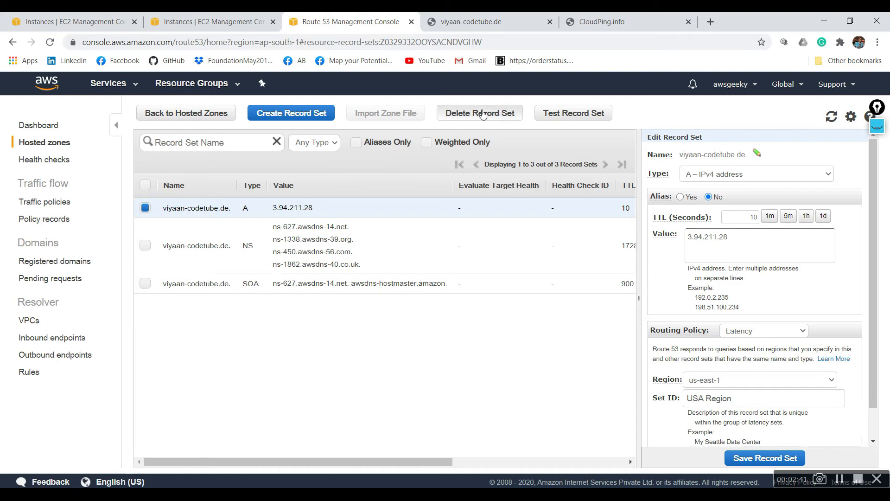
left_click(478, 327)
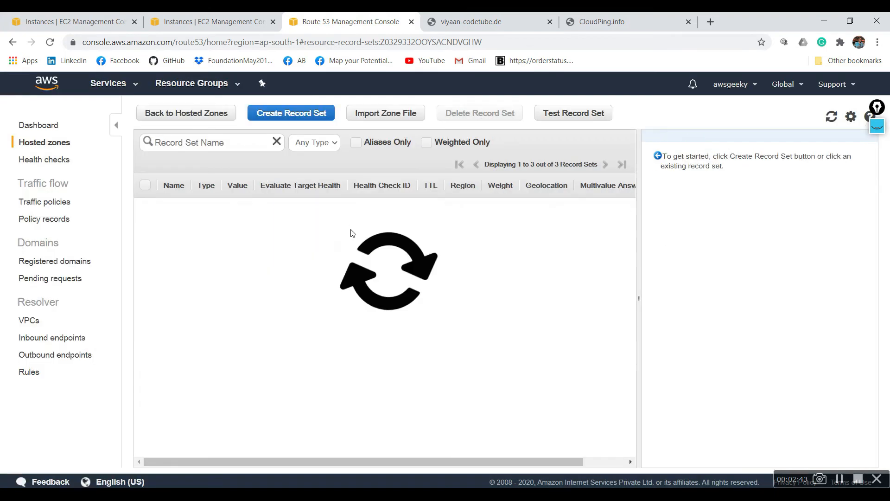
- Copy the IPv4 public IP of the USA 1 instance in the N. Virginia EC2 console
left_click(227, 15)
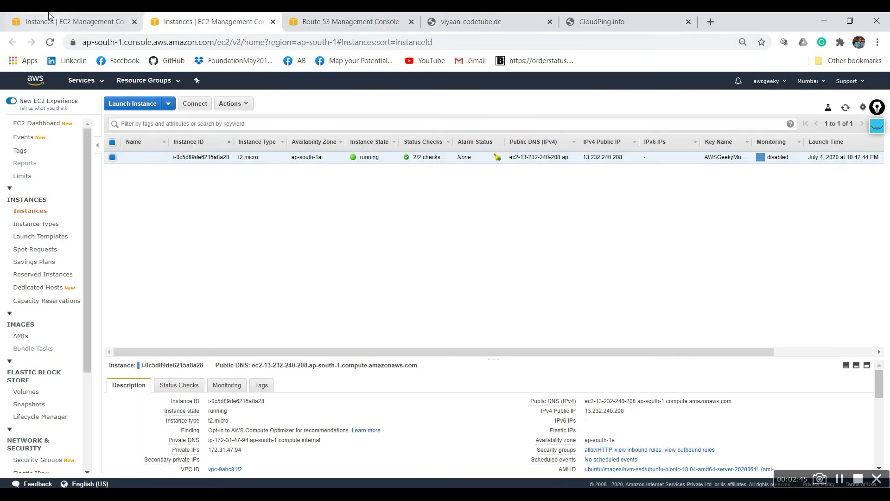
left_click(69, 22)
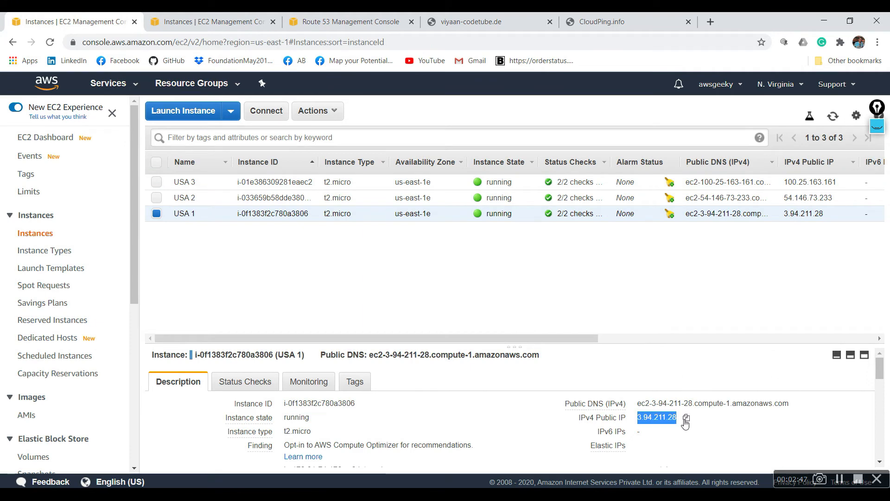
left_click(686, 418)
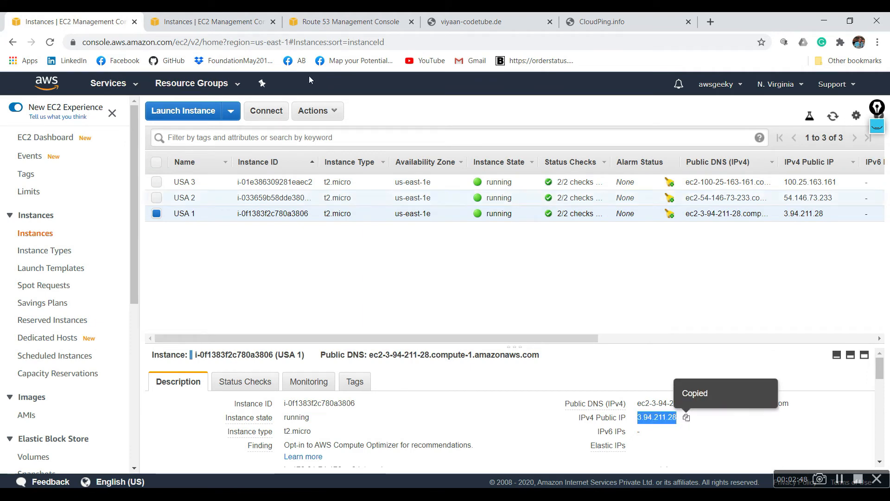
- Start a new A record set in Route 53 with value 3.94.211.28 and a TTL of 10 seconds
left_click(301, 18)
left_click(310, 111)
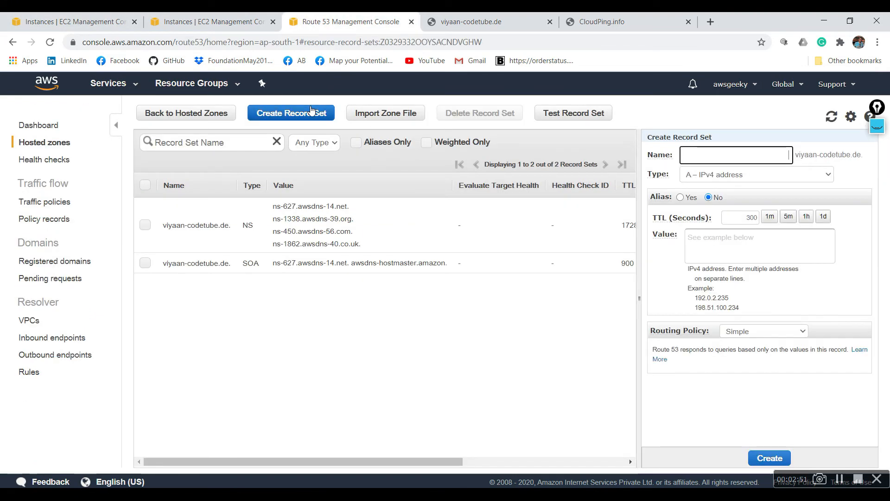
left_click(719, 238)
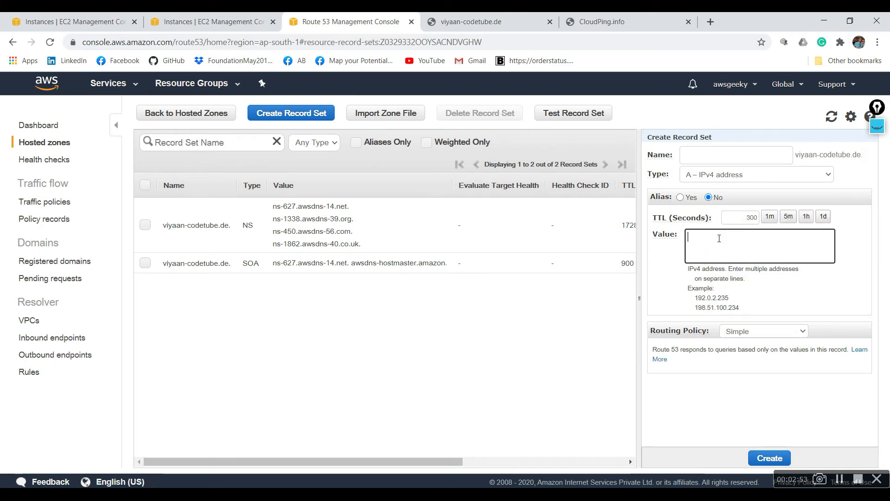
key("ctrl+v")
double_click(751, 212)
type("10")
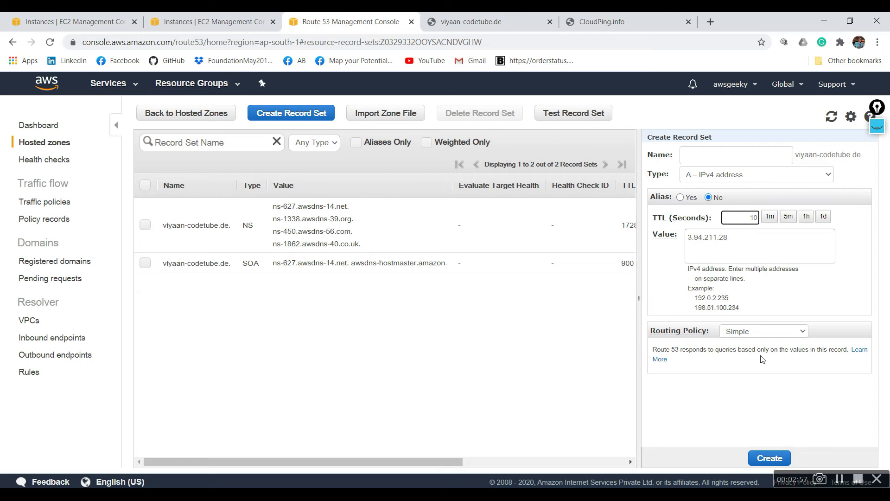
- Set the new record's routing policy to Geolocation with North America as the location
left_click(779, 332)
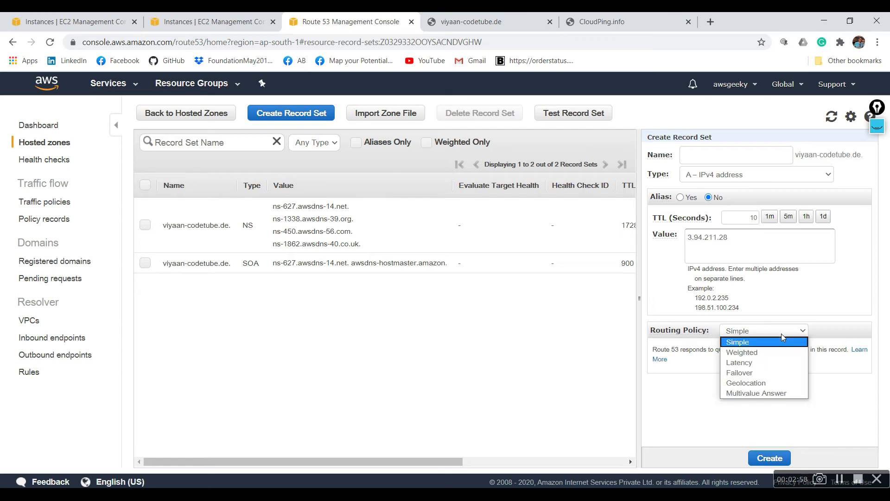
left_click(773, 383)
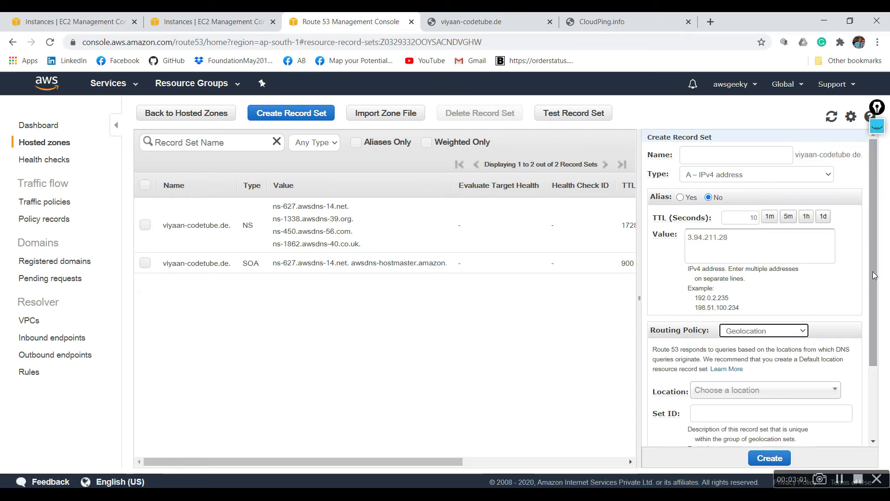
scroll(867, 366, "down", 2)
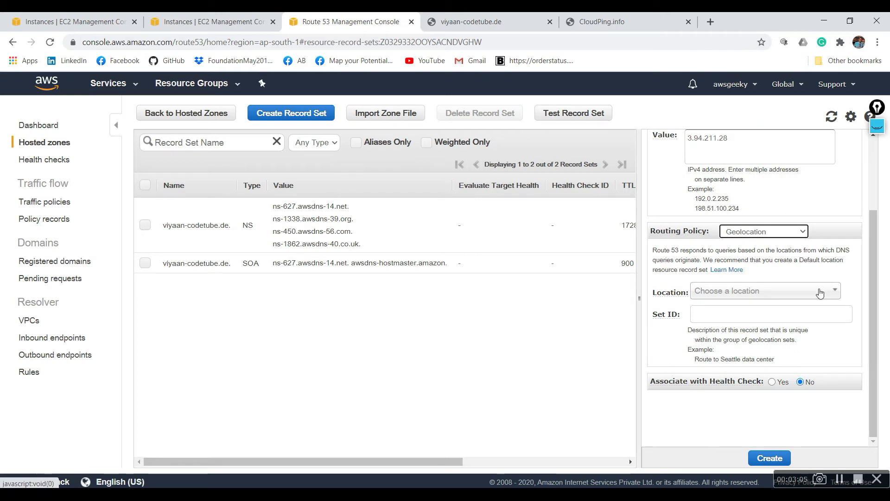
left_click(820, 293)
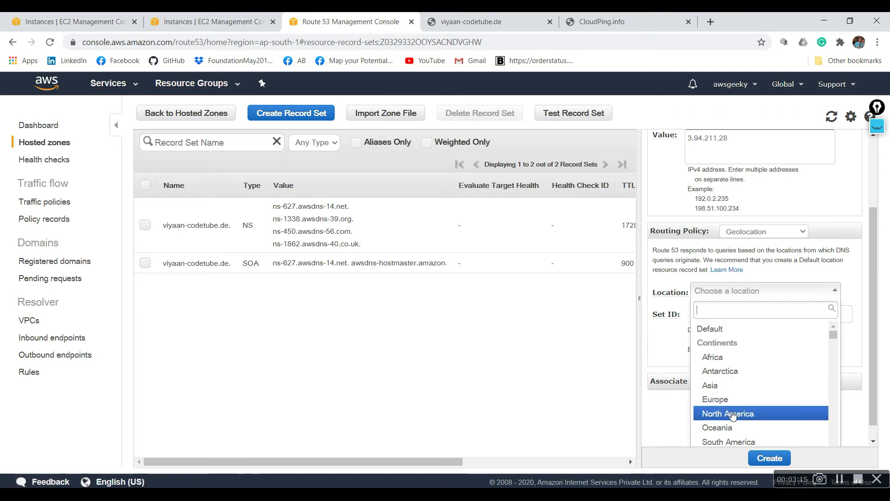
left_click(733, 414)
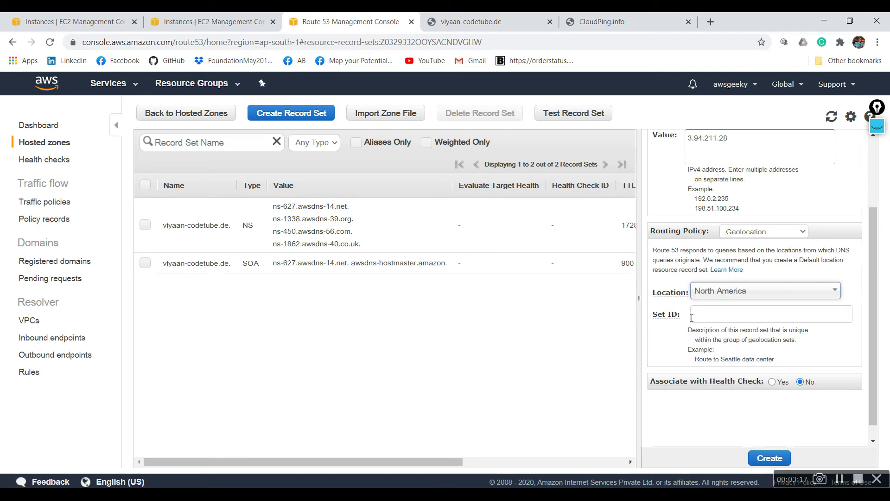
- Give the record the set ID "North American users" and create it
mouse_move(678, 314)
left_click(715, 313)
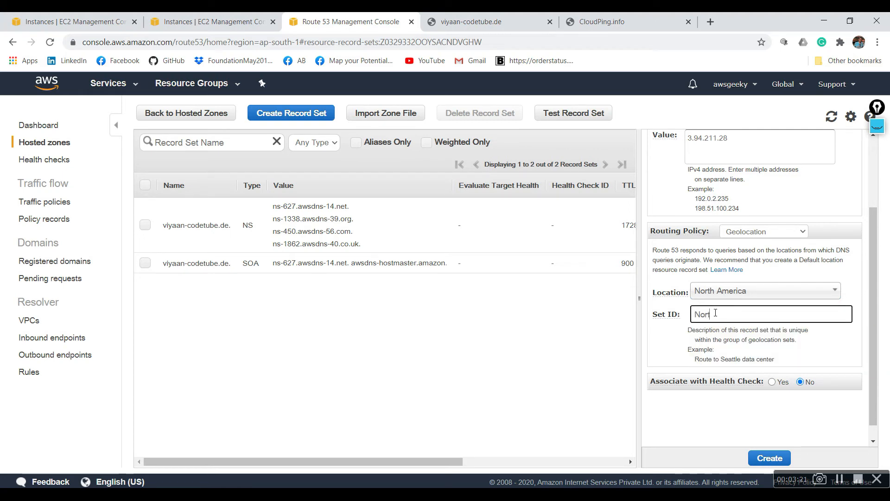
type("NorthAmerican users")
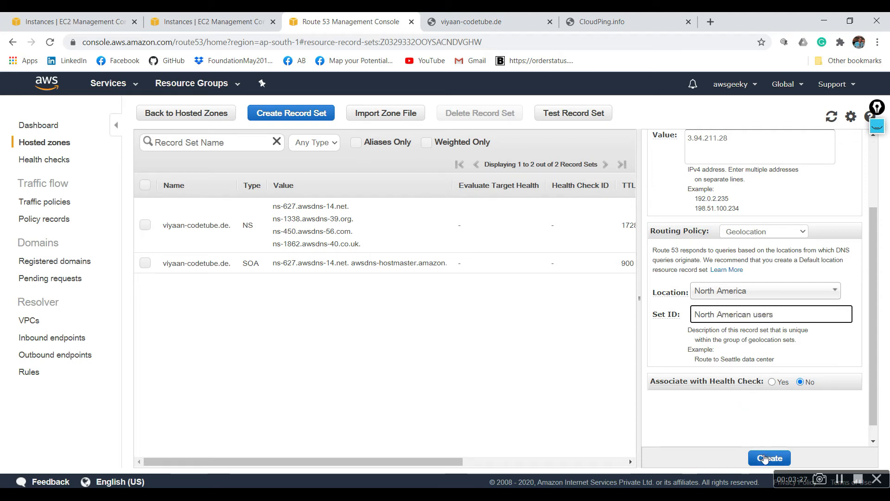
left_click(765, 458)
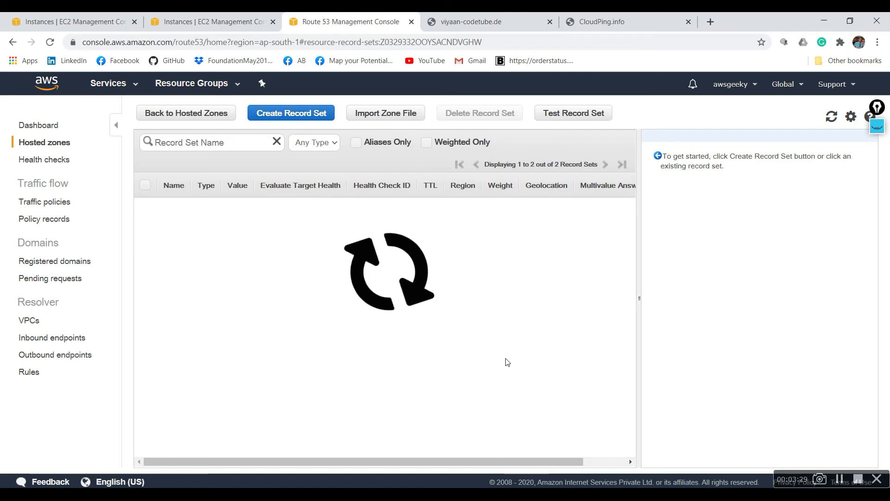
- Copy the Mumbai instance's public IP 13.232.240.208 and enter it as the value of a new Route 53 A record set
left_click(211, 17)
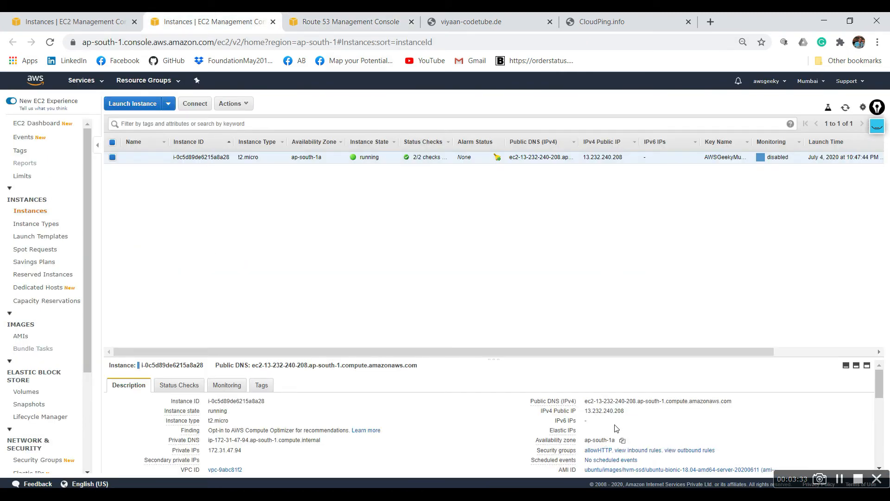
left_click(631, 412)
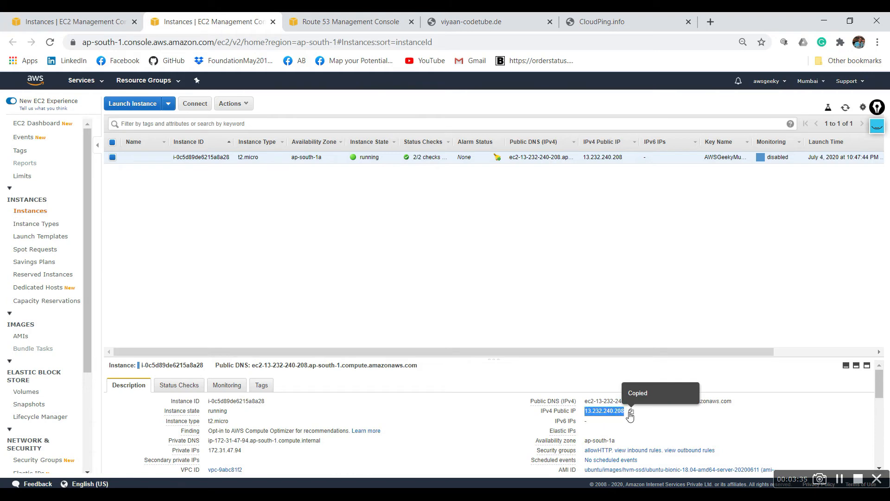
left_click(351, 21)
left_click(294, 113)
left_click(755, 248)
key("ctrl+v")
- Set the Mumbai record's routing policy to Geolocation with Asia as the location
left_click(773, 332)
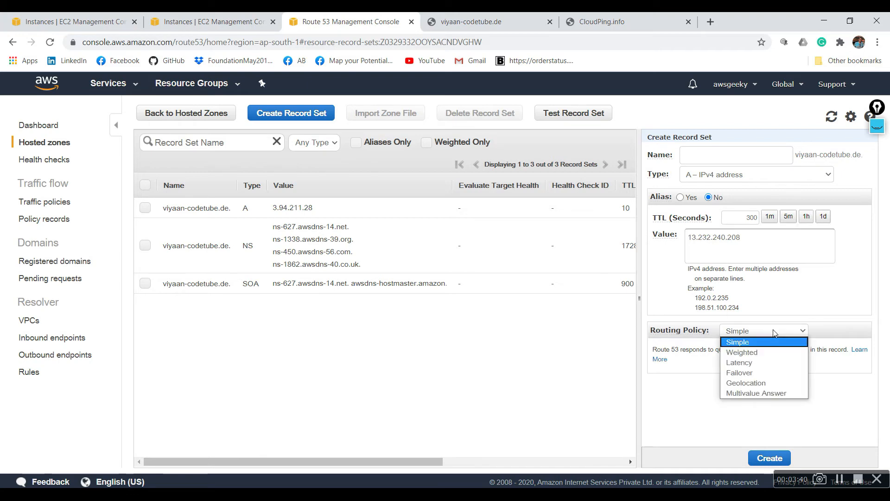
left_click(760, 383)
left_click(767, 392)
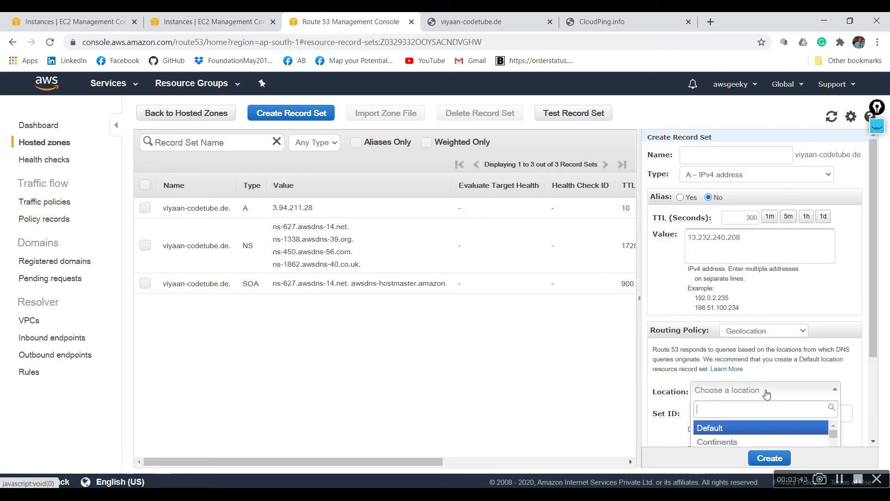
scroll(881, 396, "down", 3)
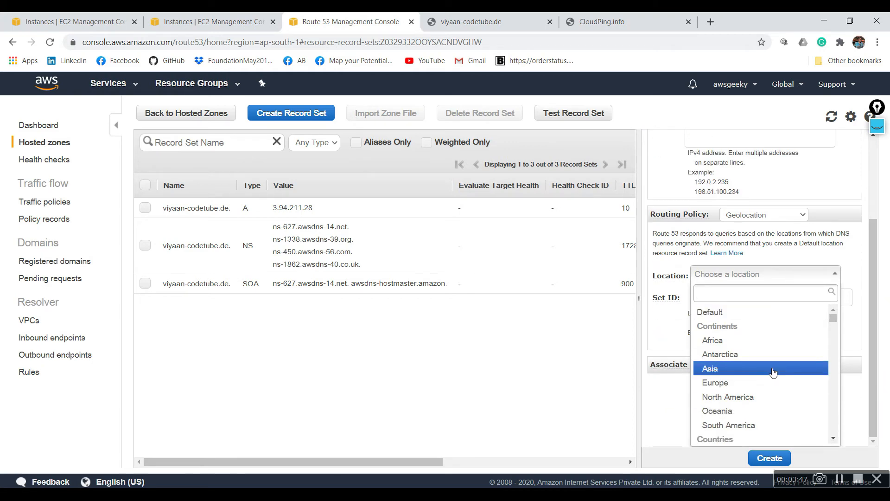
left_click(773, 369)
- Give the record the set ID "Asian Users", create it, and check the geolocation and set ID columns in the record list
left_click(706, 303)
type("Ais")
type("an")
key("BackSpace")
key("BackSpace")
key("BackSpace")
key("BackSpace")
key("BackSpace")
type("sian")
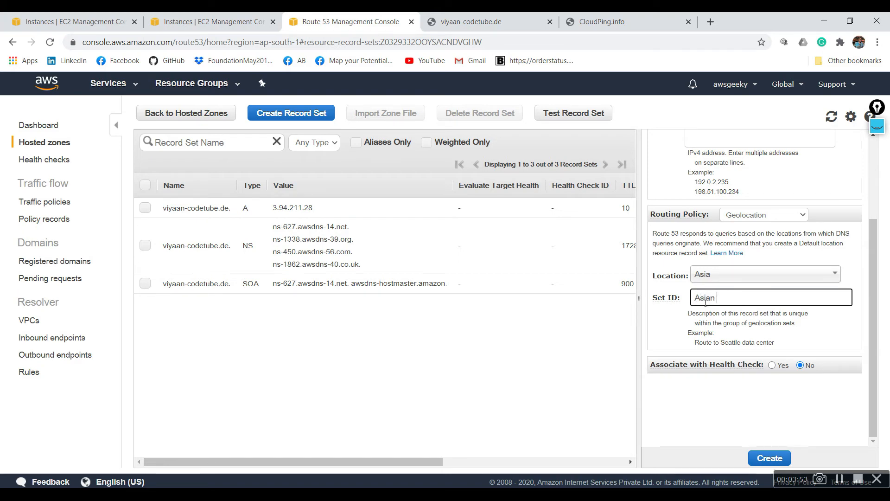
type(" Users")
left_click(770, 458)
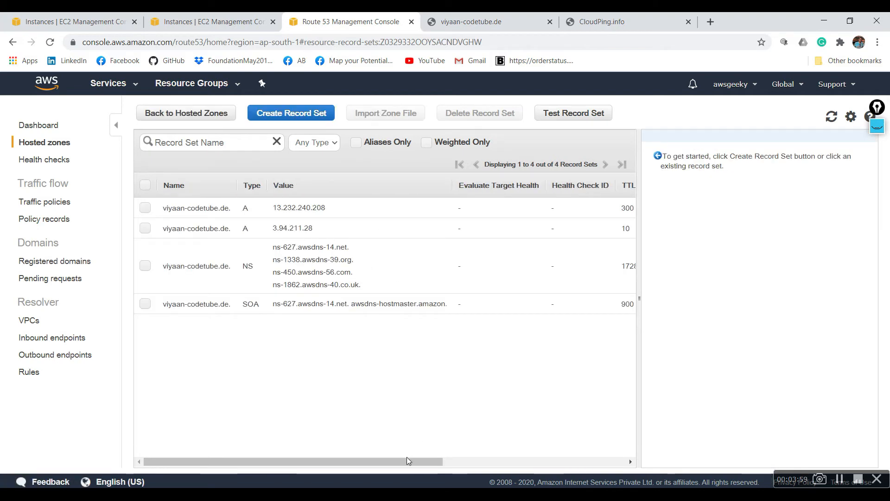
left_click_drag(408, 460, 637, 462)
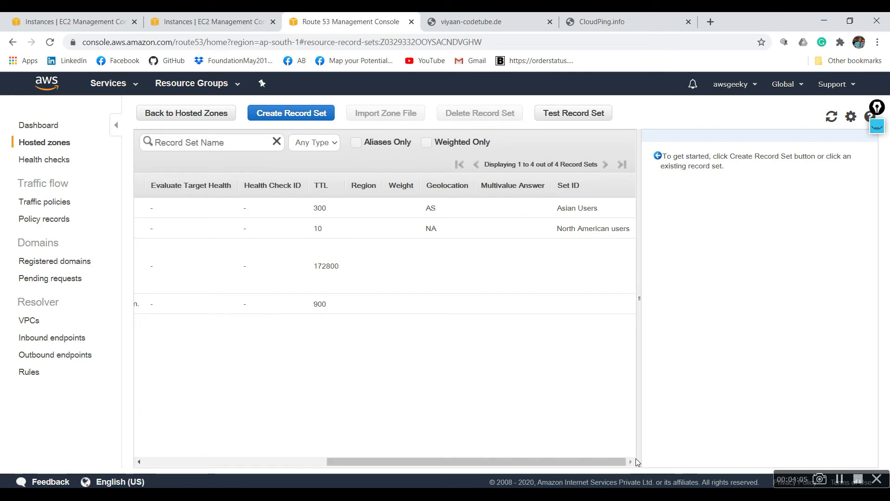
- Close the old site and CloudPing tabs, load viyaan-codetube.de in a fresh tab, and compare its page with the Mumbai instance
left_click(564, 217)
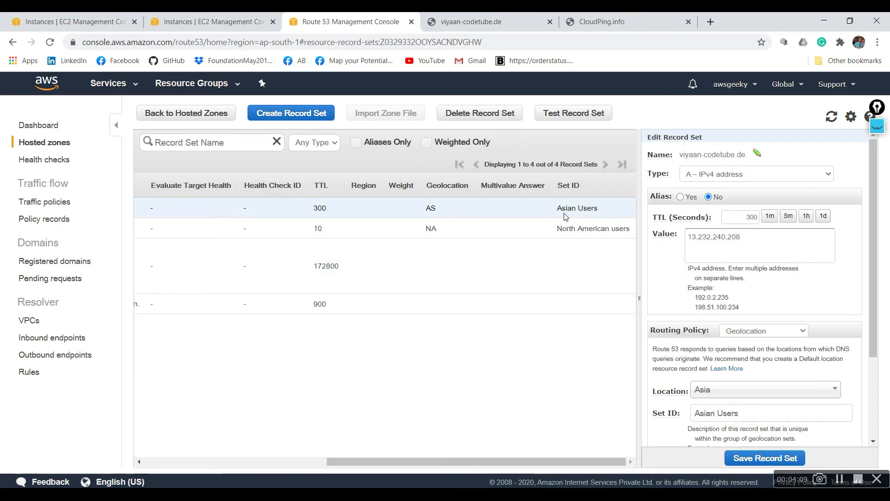
left_click(509, 20)
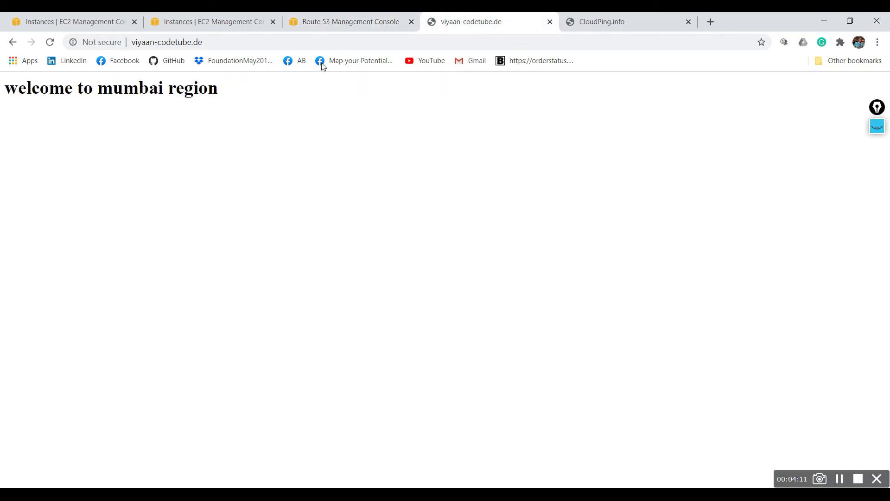
left_click(261, 43)
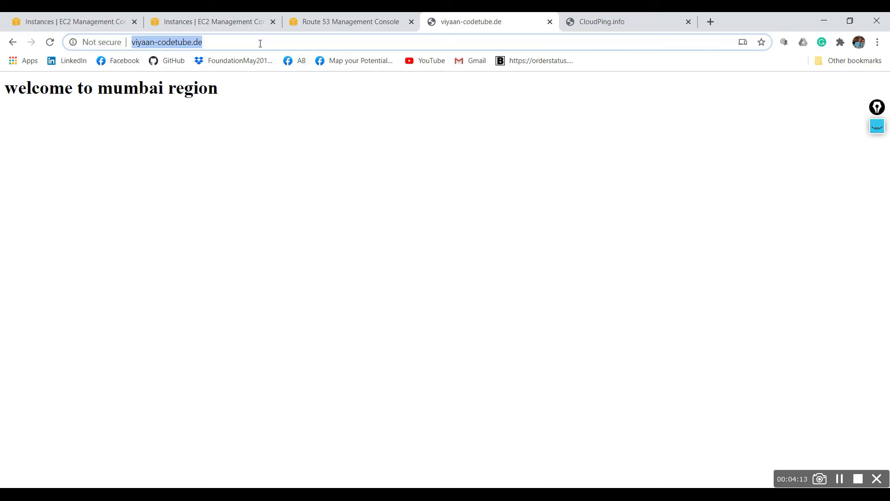
left_click(551, 24)
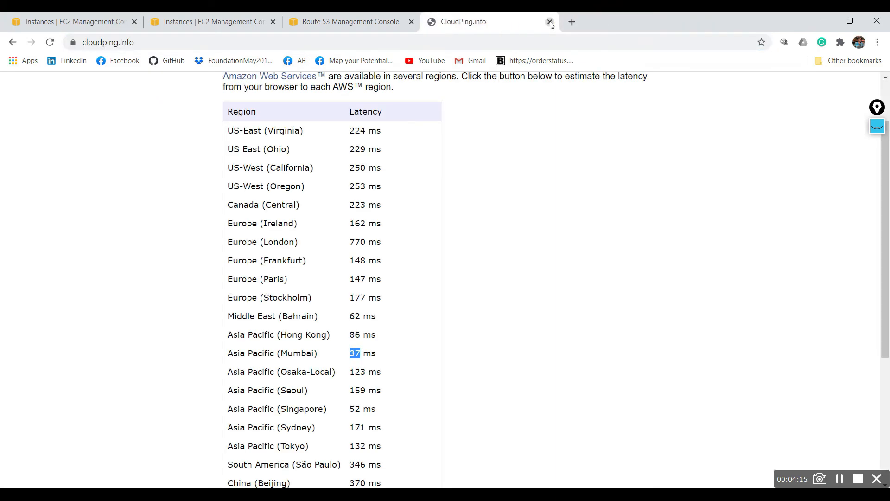
left_click(550, 22)
left_click(435, 20)
key("ctrl+v")
key("Return")
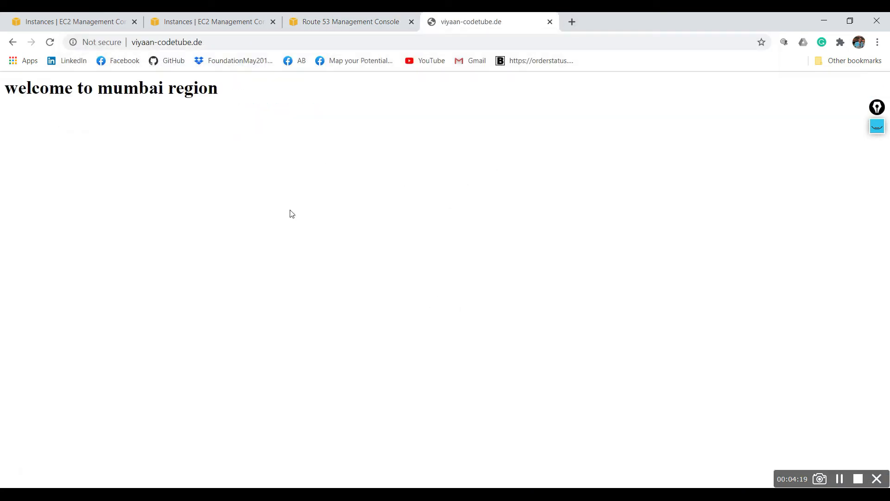
left_click(189, 16)
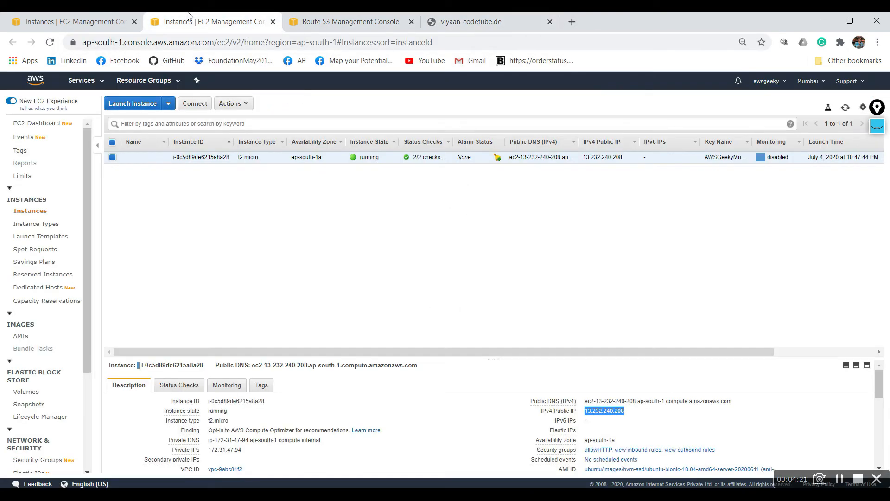
- Change the geolocation of the Asian Users record to Africa
left_click(312, 18)
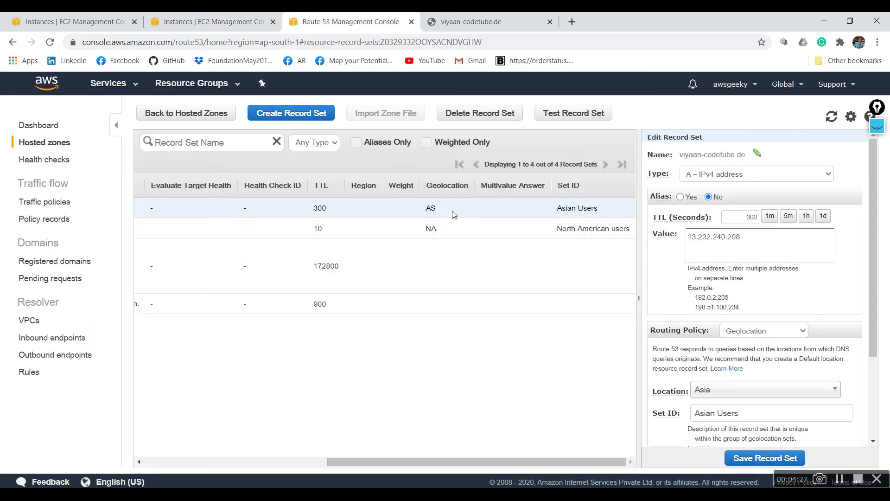
left_click(813, 389)
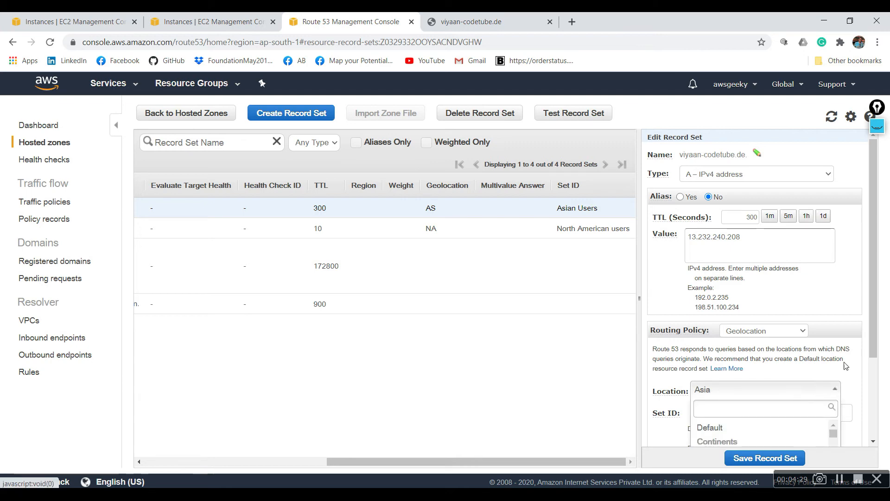
left_click_drag(870, 338, 875, 418)
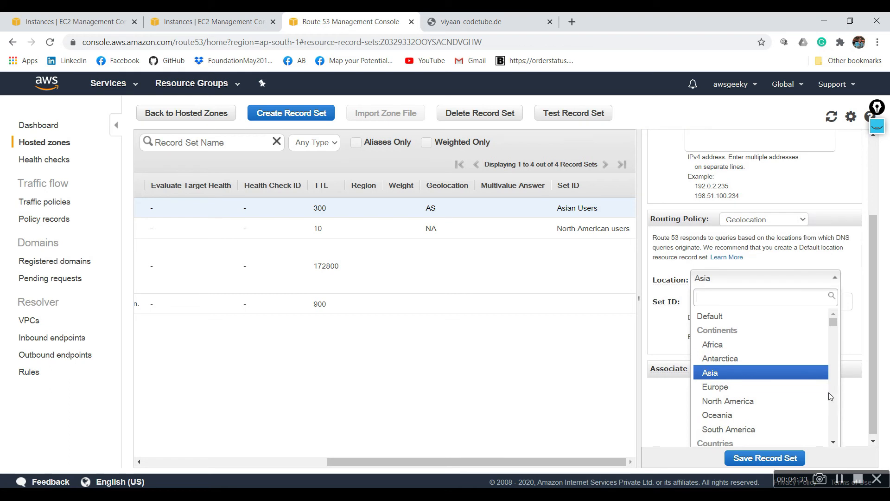
left_click(751, 347)
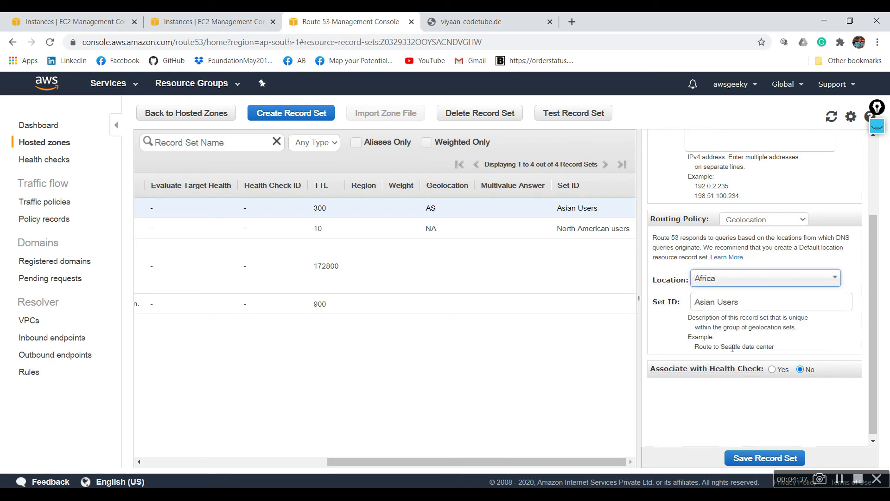
- Set the Africa record's set ID to "African Users" and save the record set
left_click(701, 304)
double_click(702, 304)
type("African")
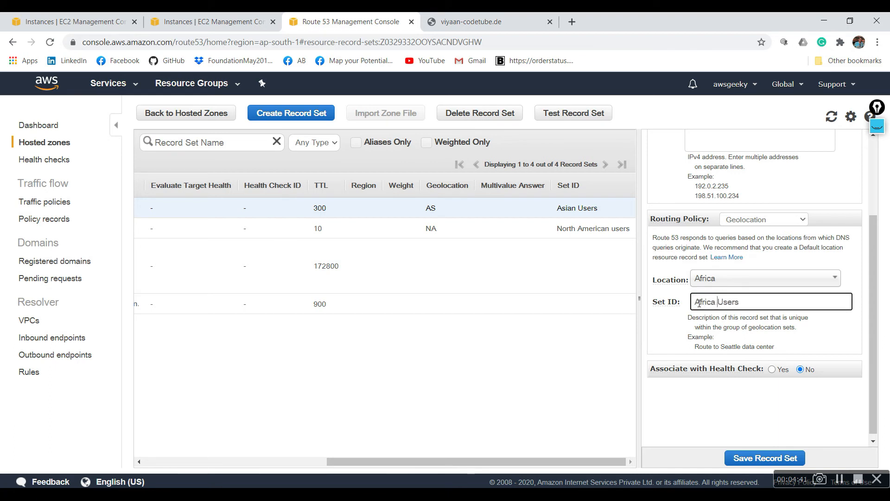
left_click(788, 457)
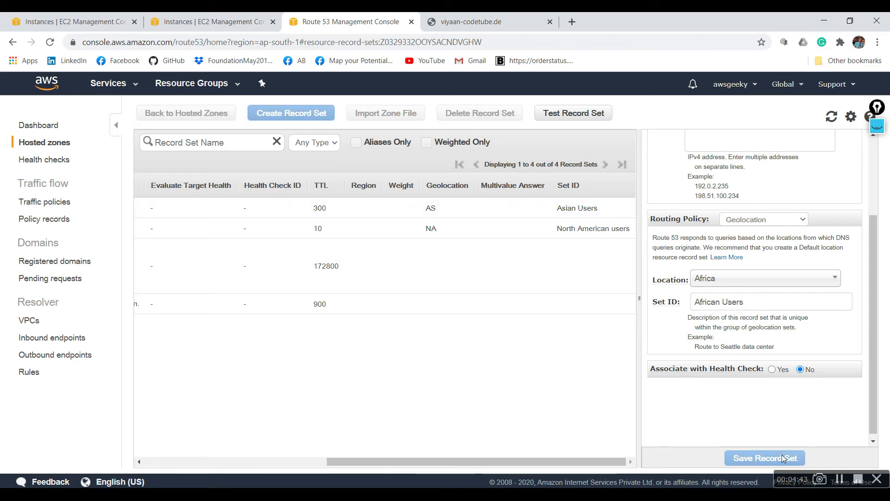
- Change the geolocation of the North American users record to Asia
left_click(527, 237)
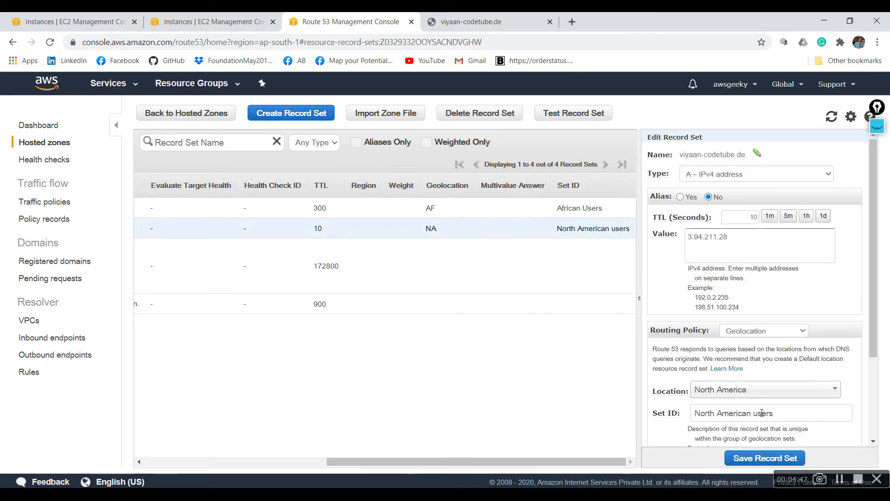
scroll(830, 330, "down", 2)
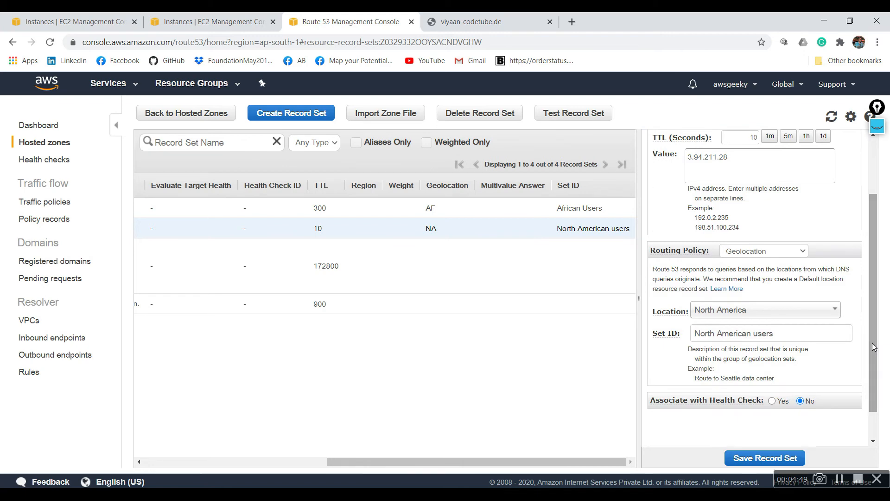
left_click(812, 313)
type("asi")
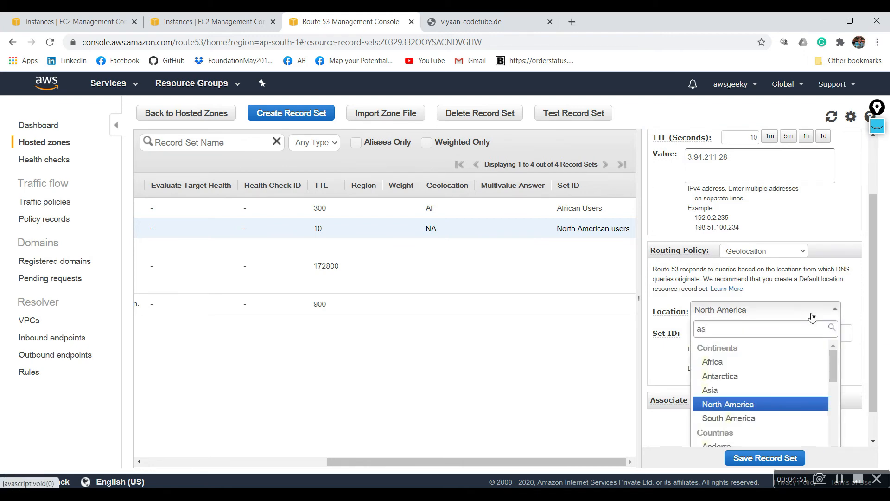
left_click(746, 395)
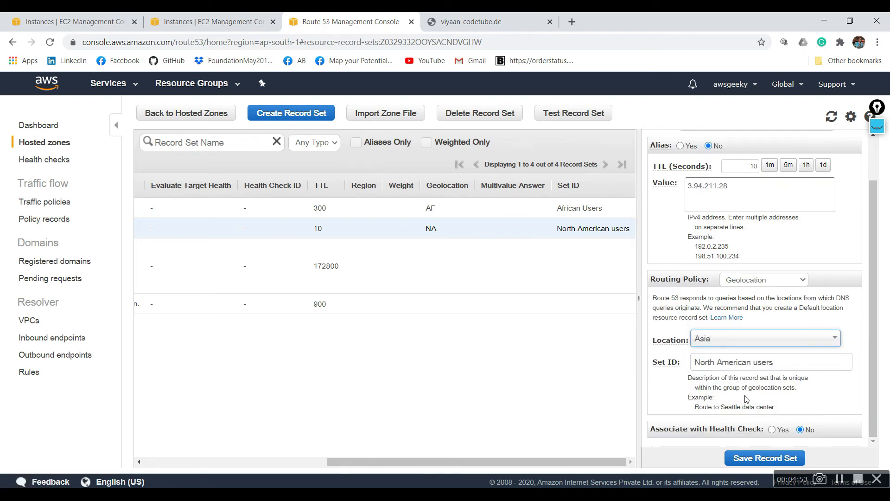
- Set the set ID of the record pointing to 3.94.211.28 to "Asian users" and save the record set
left_click(755, 363)
key("BackSpace")
key("BackSpace")
key("BackSpace")
key("BackSpace")
key("BackSpace")
key("BackSpace")
key("BackSpace")
key("BackSpace")
key("BackSpace")
key("BackSpace")
key("BackSpace")
key("BackSpace")
key("BackSpace")
key("BackSpace")
key("BackSpace")
type("Asia")
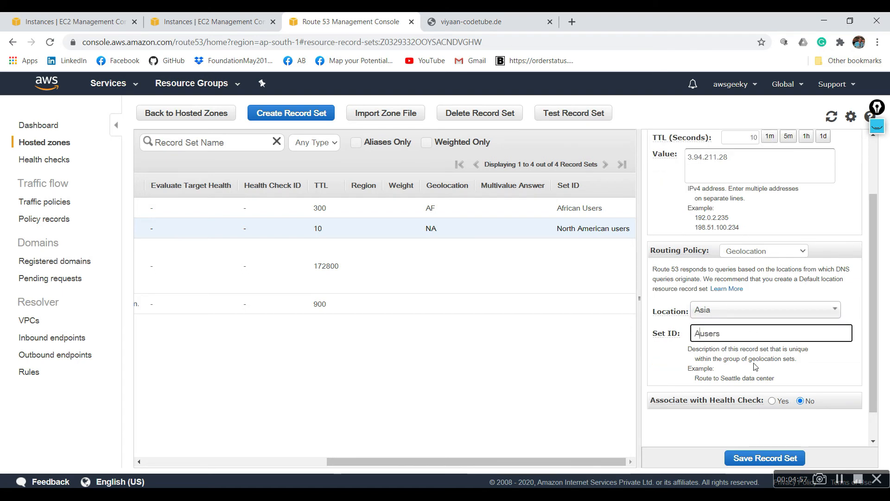
type("n")
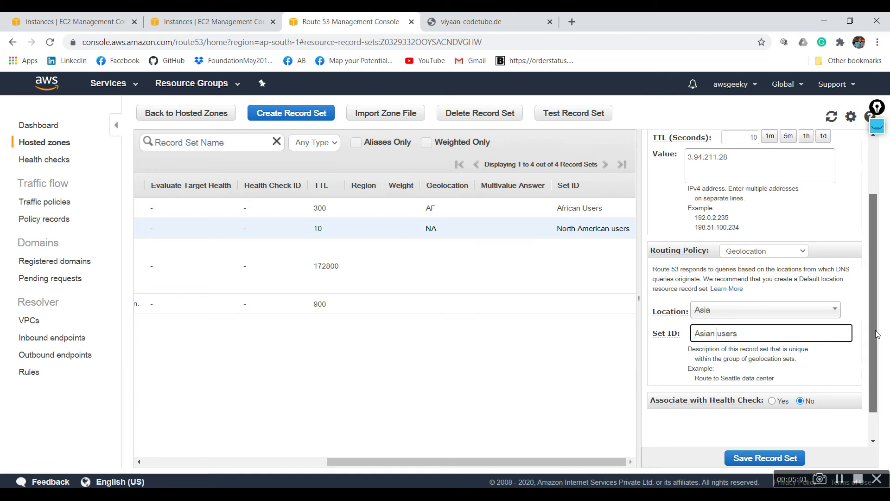
scroll(869, 256, "up", 2)
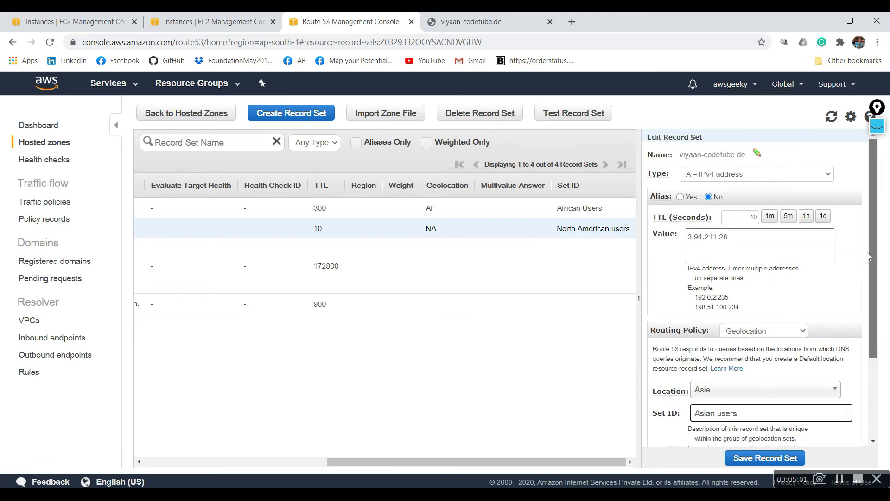
left_click(768, 459)
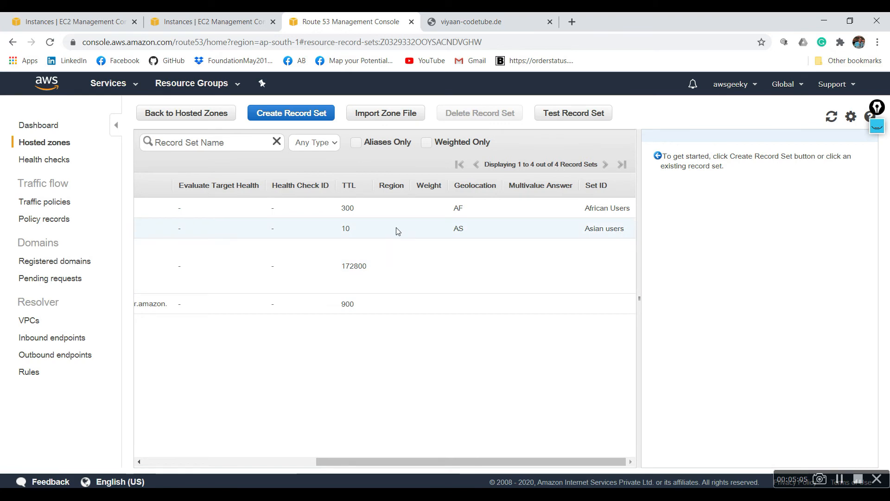
- Set the African Users record's TTL to 10 seconds and save the record set
left_click(364, 216)
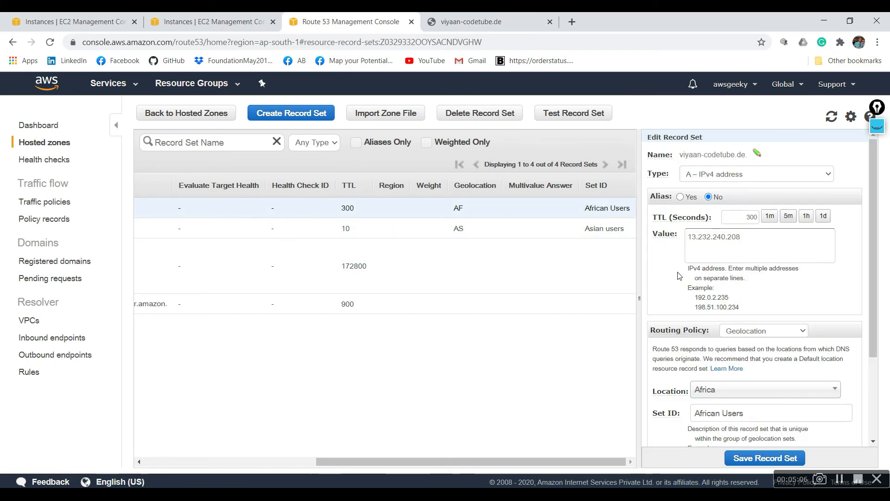
double_click(748, 222)
type("10")
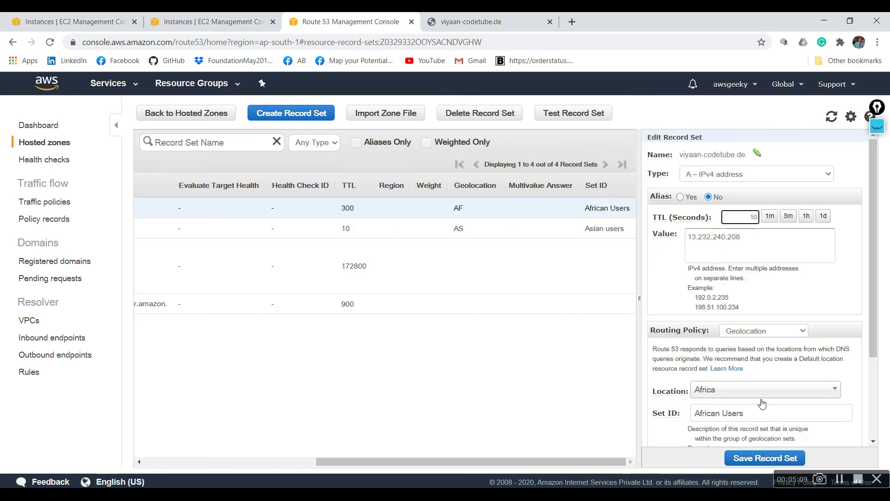
left_click(757, 460)
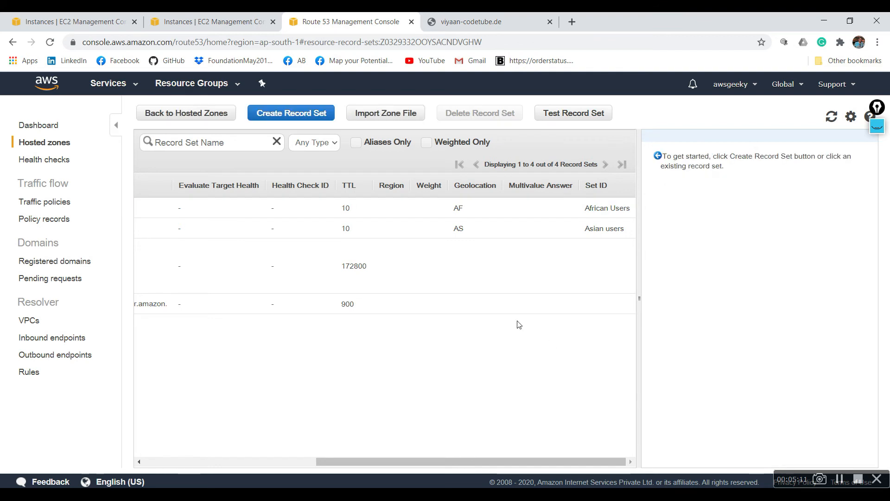
- Reload viyaan-codetube.de and compare the page served with the Asian users record and the Mumbai instance
left_click(436, 229)
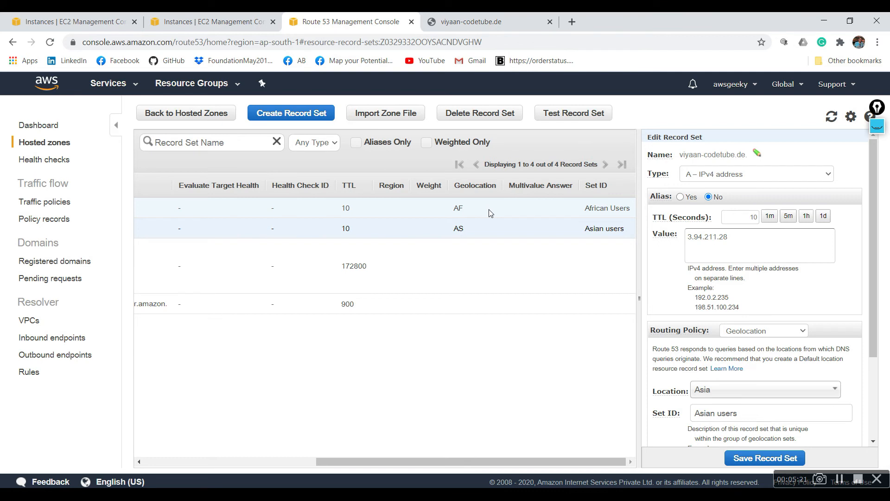
left_click(478, 20)
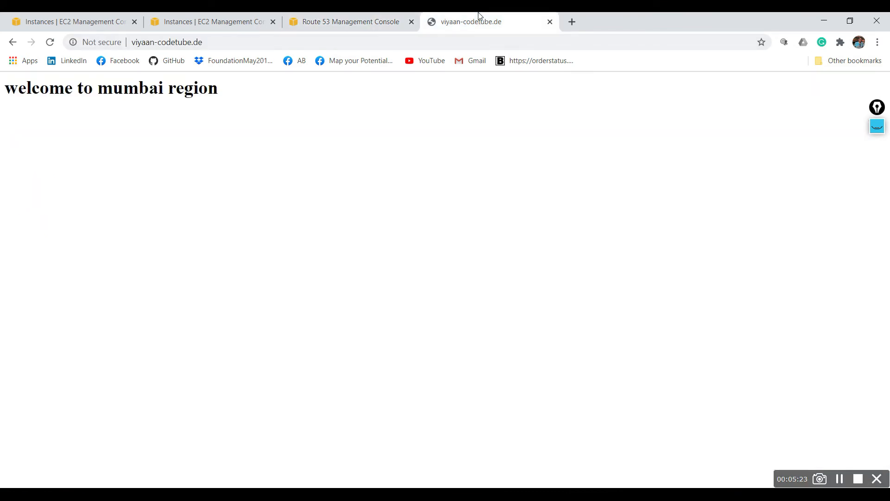
left_click(50, 42)
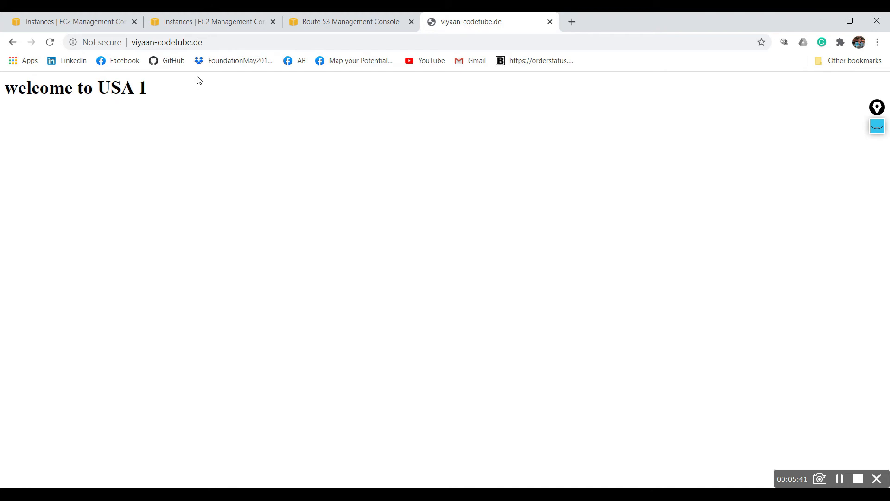
triple_click(131, 90)
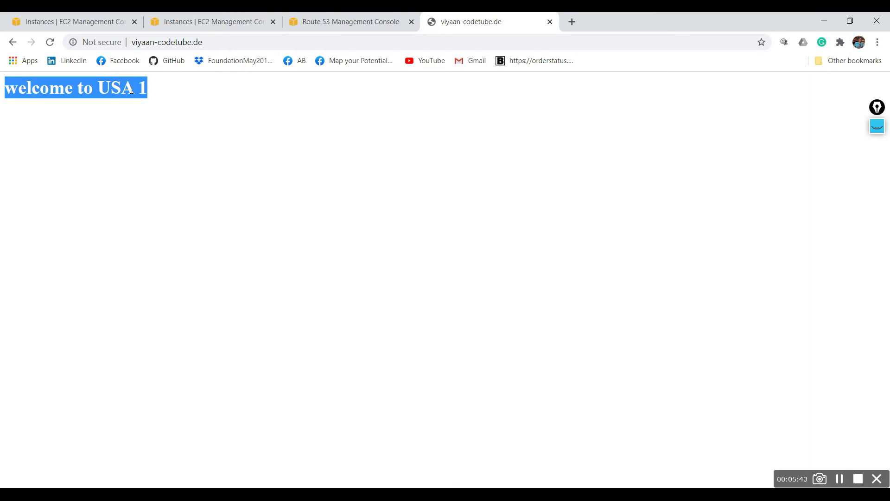
left_click(195, 16)
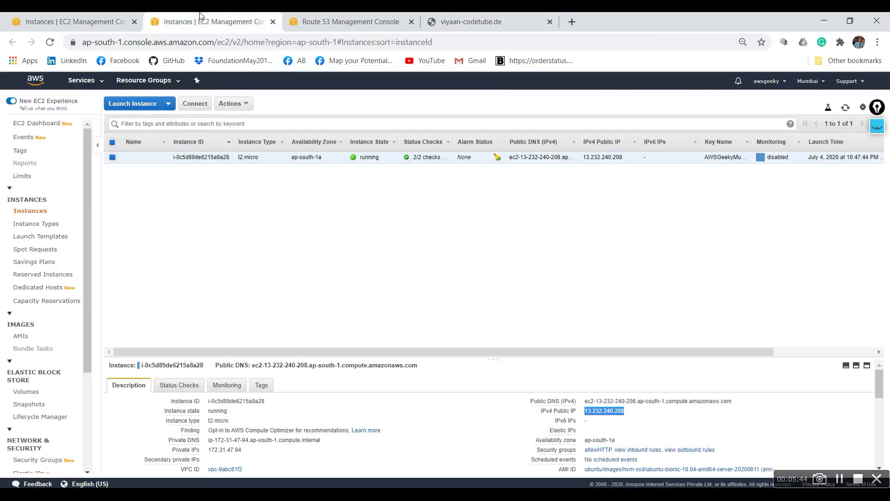
left_click(364, 18)
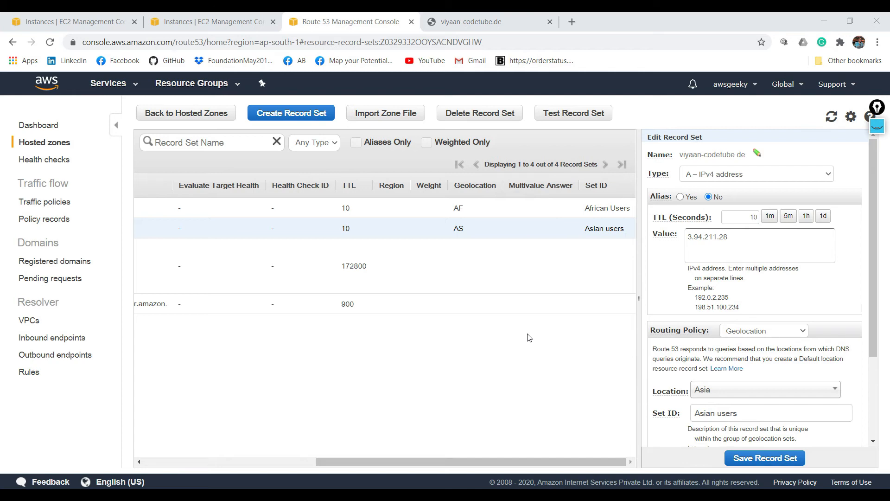
- Bring up the screen annotation tools, clear the old routing drawing, and open a blank whiteboard
left_click(878, 125)
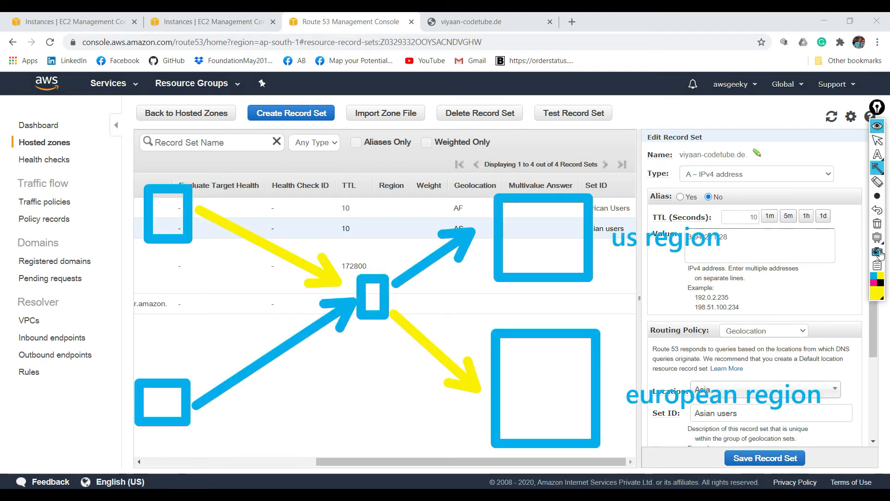
left_click(877, 224)
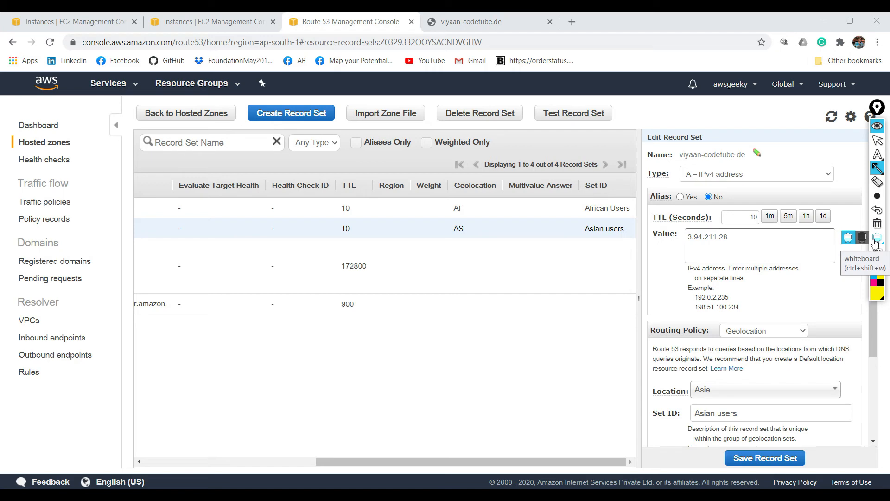
left_click(877, 239)
- Draw two yellow rectangles on the whiteboard, one above the other, to represent two regions
mouse_move(877, 169)
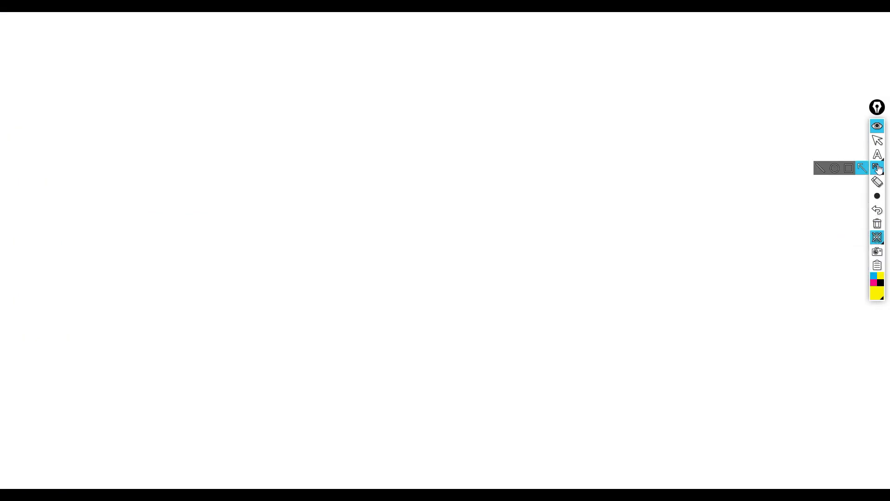
left_click(849, 169)
left_click_drag(529, 86, 726, 215)
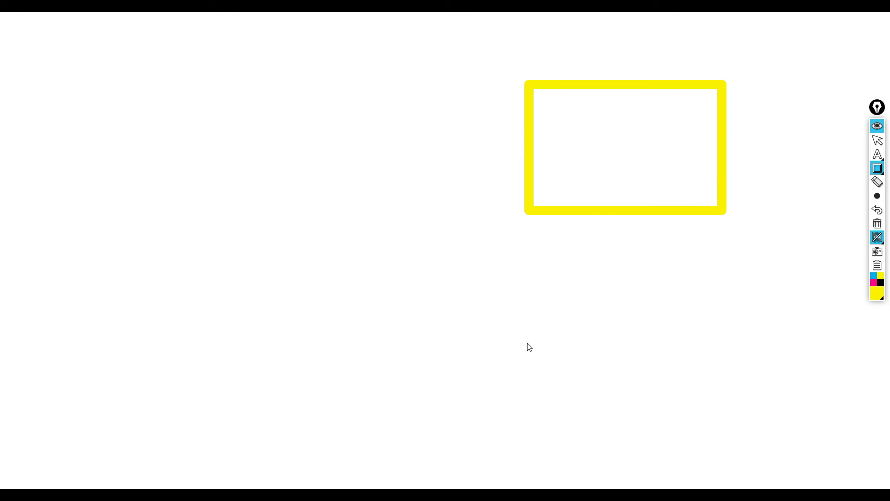
left_click_drag(529, 325, 663, 451)
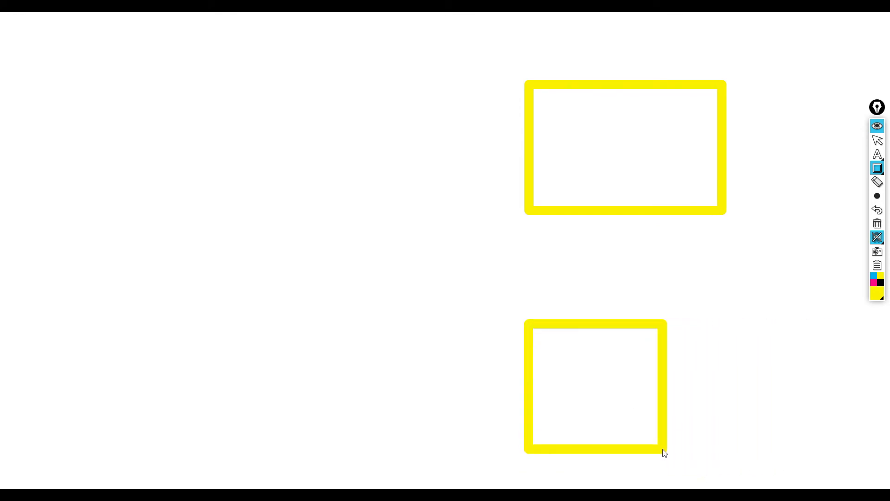
- Label the upper rectangle "us region" and the lower rectangle "europe region" with yellow text
mouse_move(887, 169)
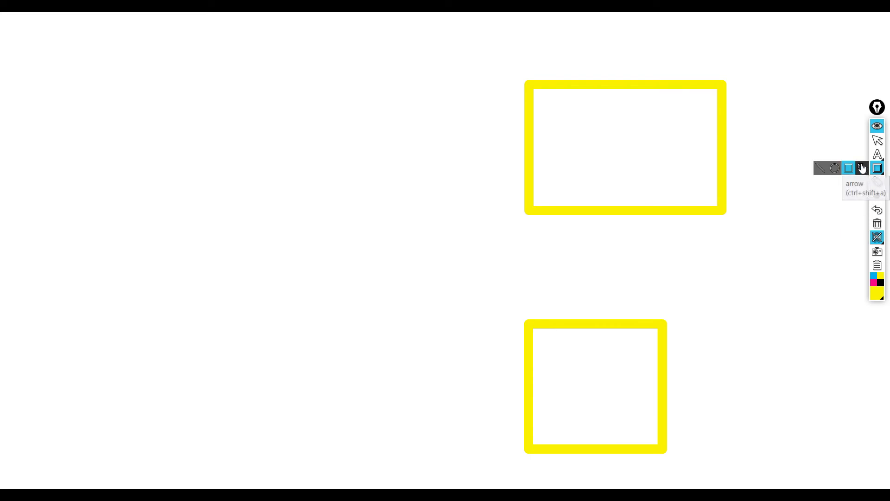
left_click(862, 154)
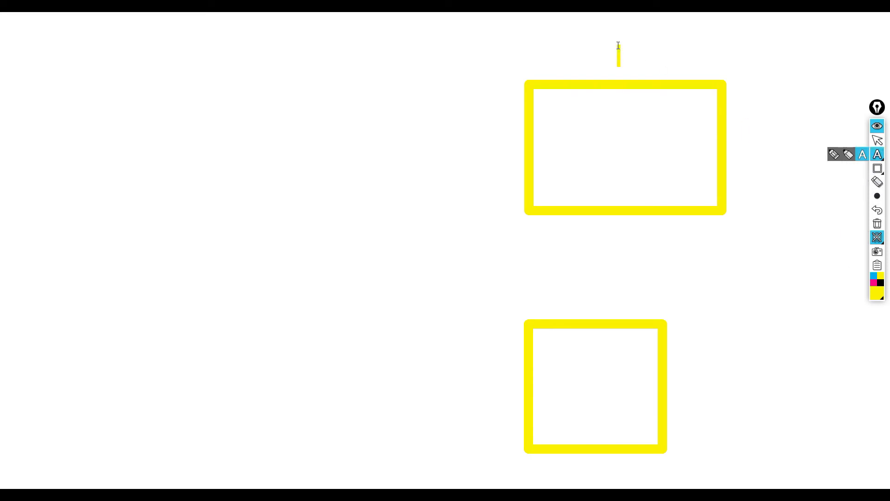
type("us")
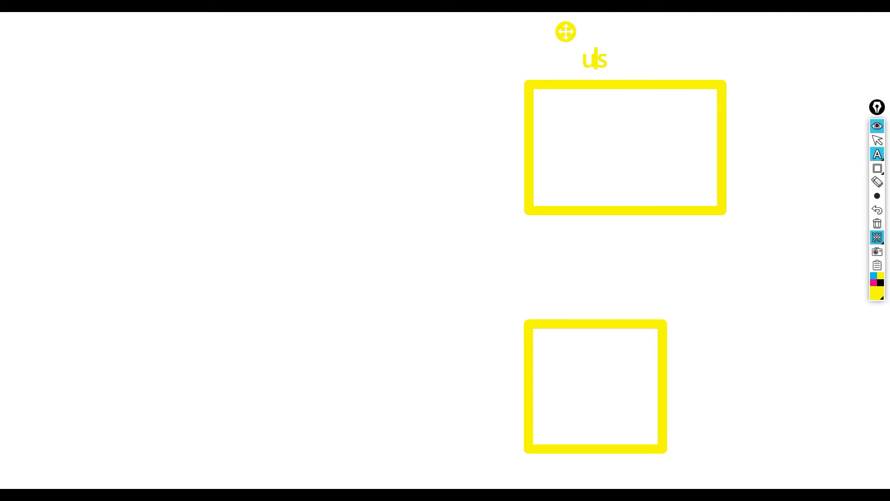
type(" region")
left_click(654, 403)
left_click(705, 395)
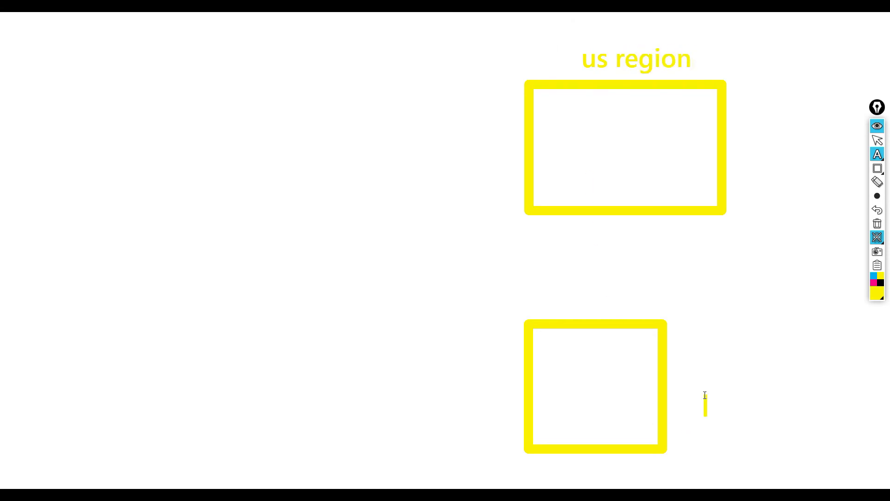
type("europe region")
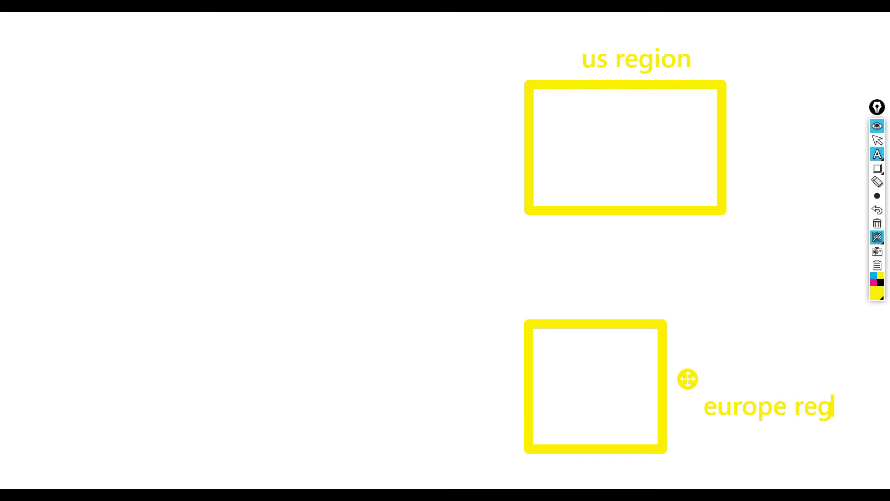
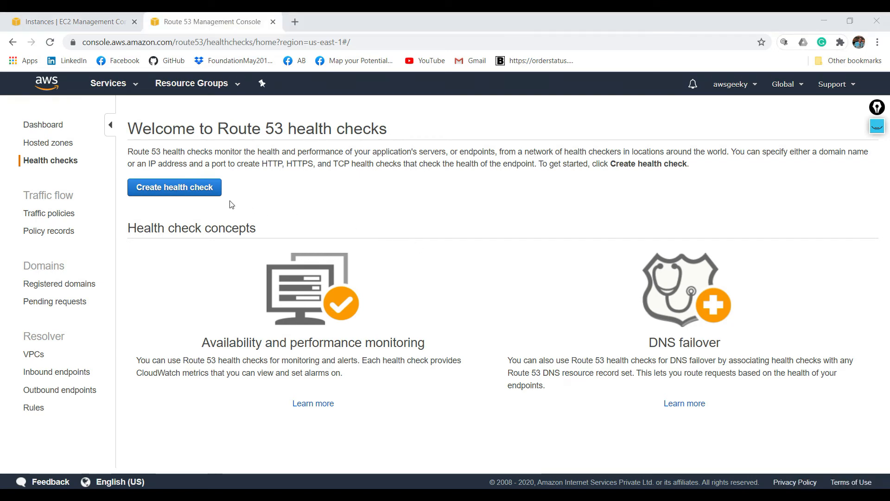
- Start a new Route 53 health check and name it WebServerHealthChecker
left_click(180, 191)
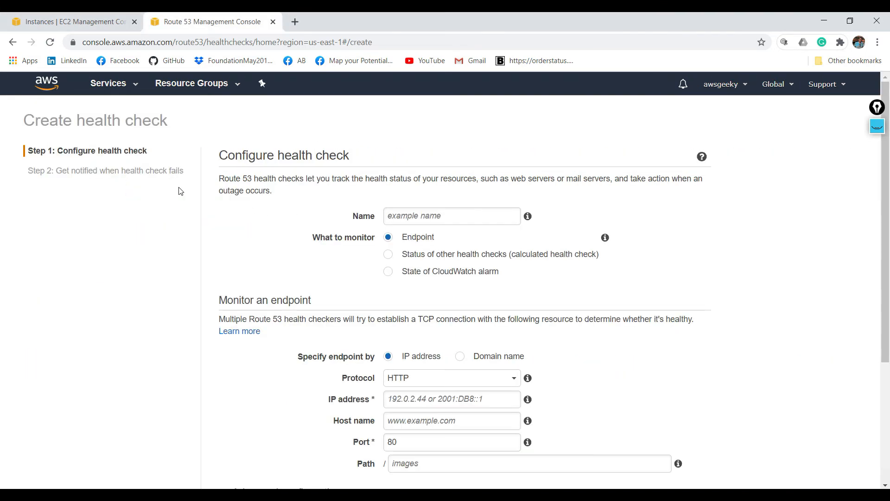
left_click(424, 218)
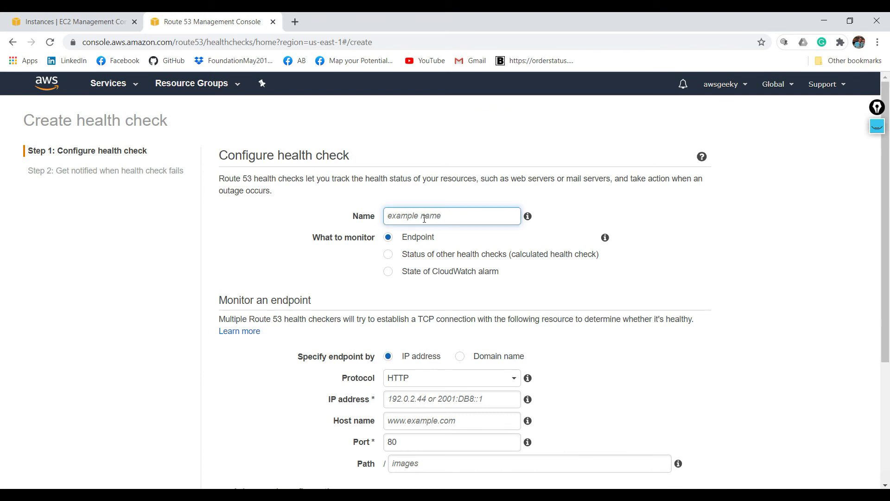
type("WebServerHealthChecker")
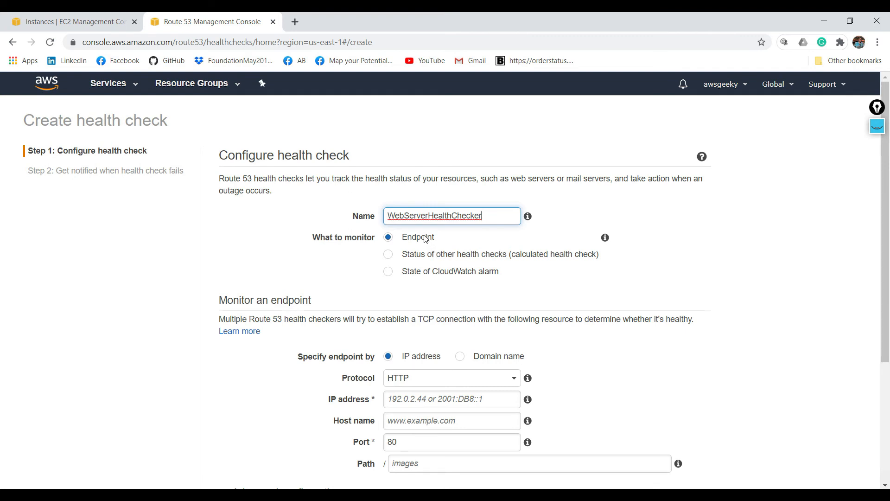
- Review the settings for monitoring other health checks and a CloudWatch alarm, then return the monitored target to Endpoint
left_click(430, 255)
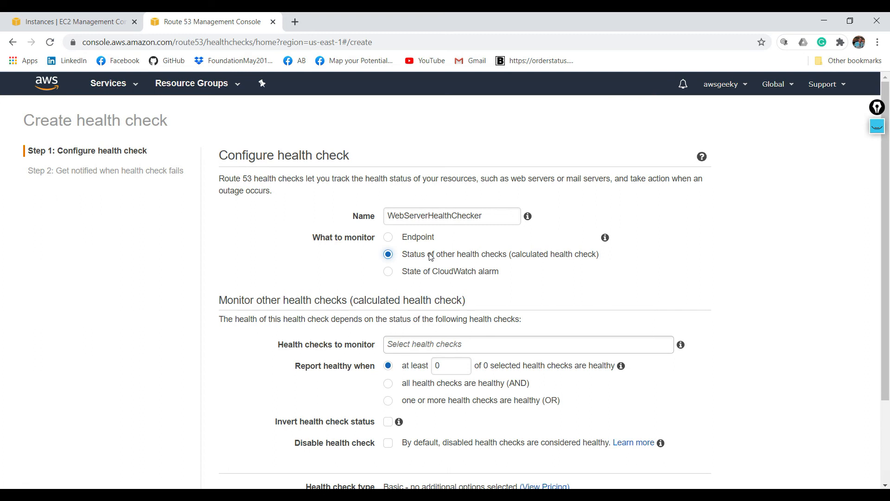
left_click(429, 271)
left_click(419, 238)
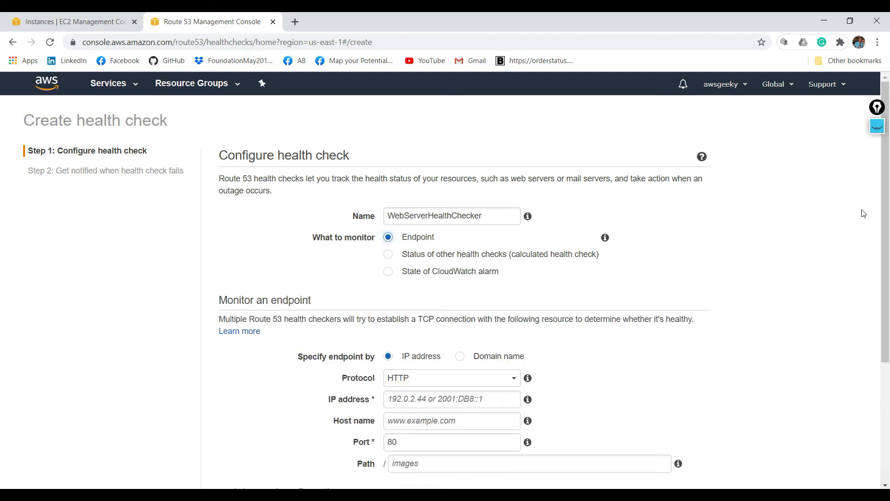
- Copy the Primary EC2 instance's public IP 18.209.223.16 into the health check's endpoint IP address
scroll(887, 275, "down", 1)
scroll(888, 275, "down", 2)
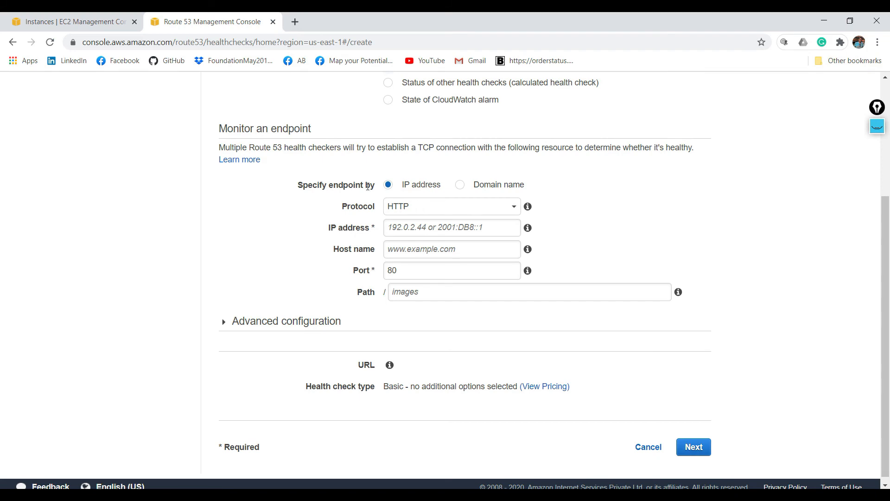
left_click(55, 23)
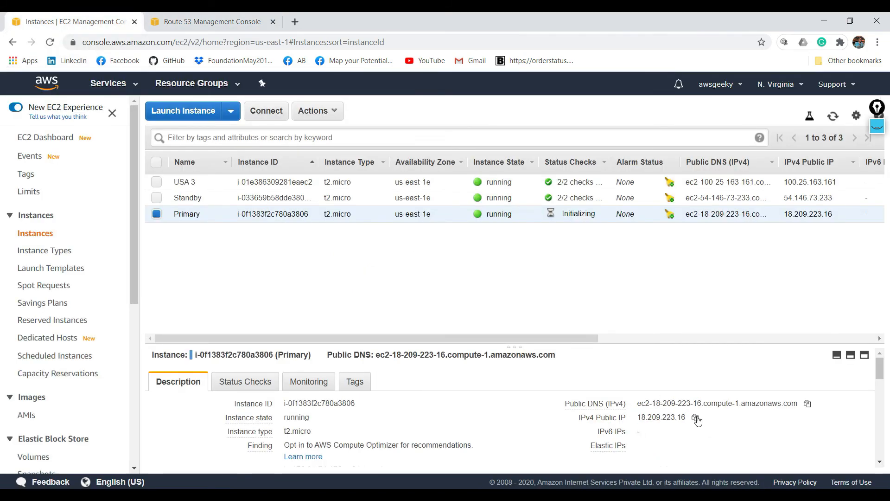
left_click(695, 418)
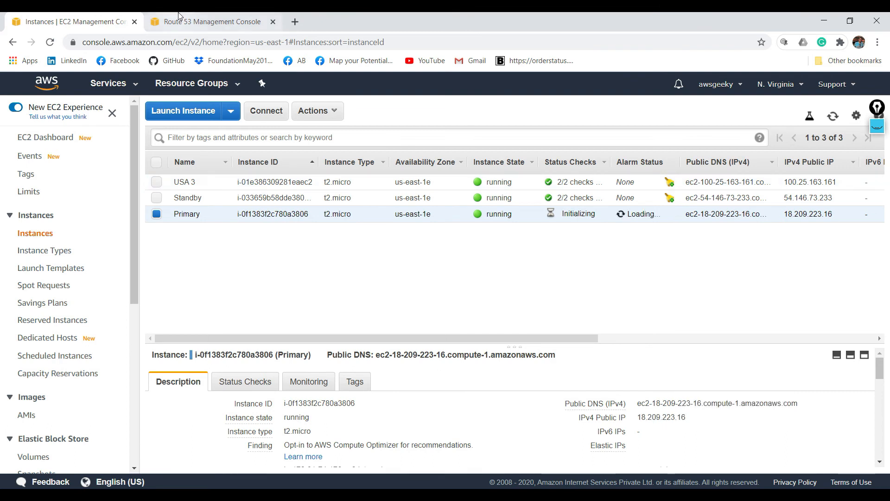
left_click(208, 22)
left_click(413, 228)
key("ctrl+v")
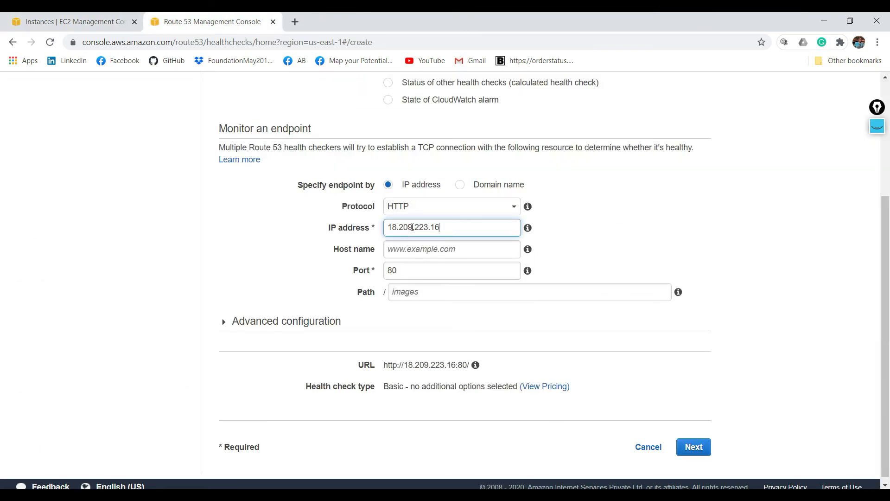
- Load viyaan-codetube.de in a new browser tab and copy its address into the health check's host name
left_click(412, 249)
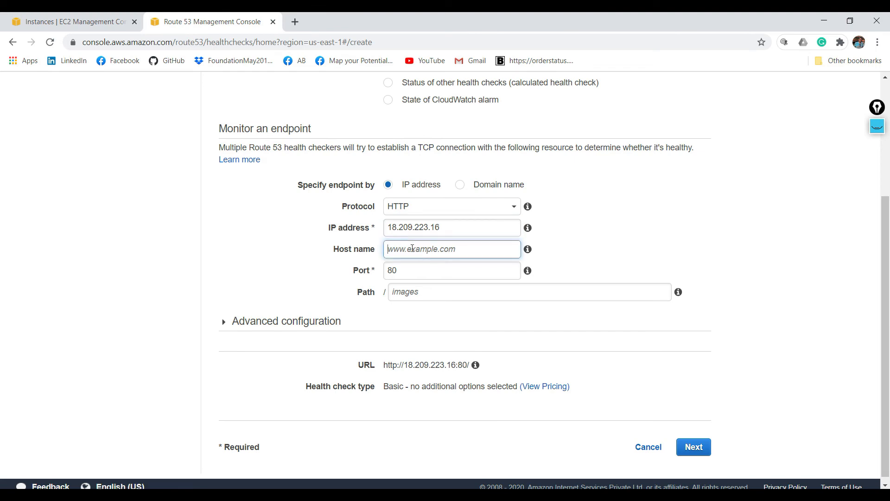
left_click(298, 23)
type("v")
key("Return")
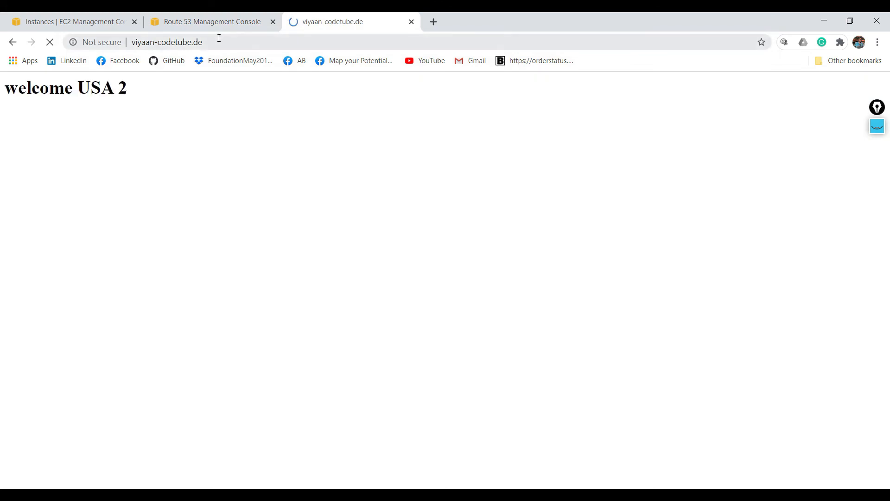
left_click(211, 42)
key("ctrl+c")
left_click(202, 26)
key("ctrl+v")
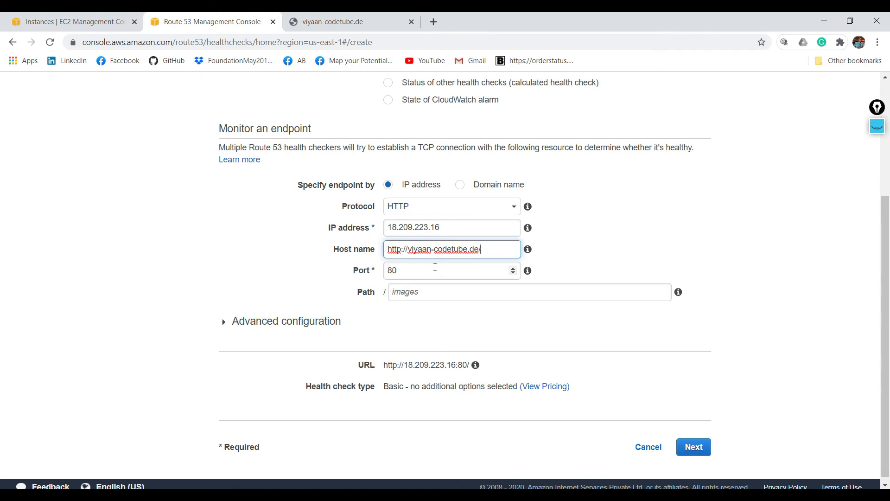
key("BackSpace")
left_click(409, 251)
key("BackSpace")
key("BackSpace")
key("BackSpace")
key("BackSpace")
key("BackSpace")
key("BackSpace")
key("BackSpace")
double_click(409, 251)
- Set the health check's path to index.html
left_click(439, 294)
type("index.html")
left_click(733, 210)
- Expand the health check's advanced configuration and set the failure threshold to 1
scroll(888, 223, "down", 1)
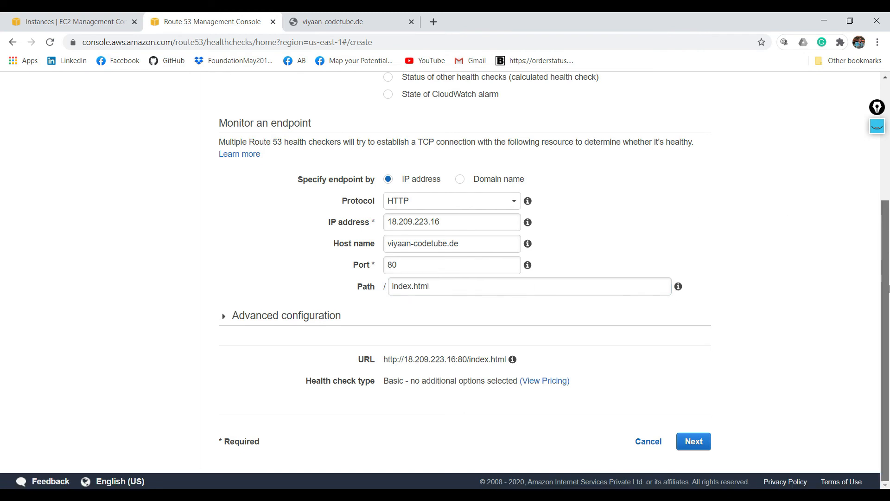
left_click(226, 316)
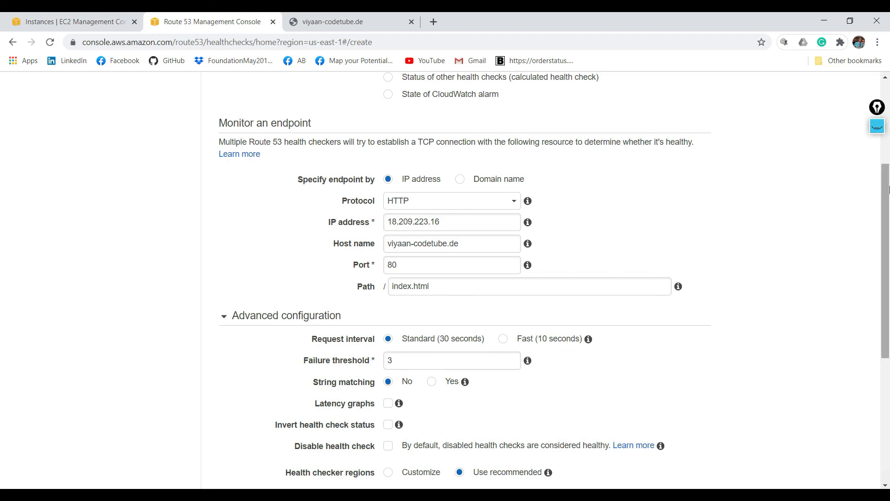
left_click_drag(888, 189, 887, 243)
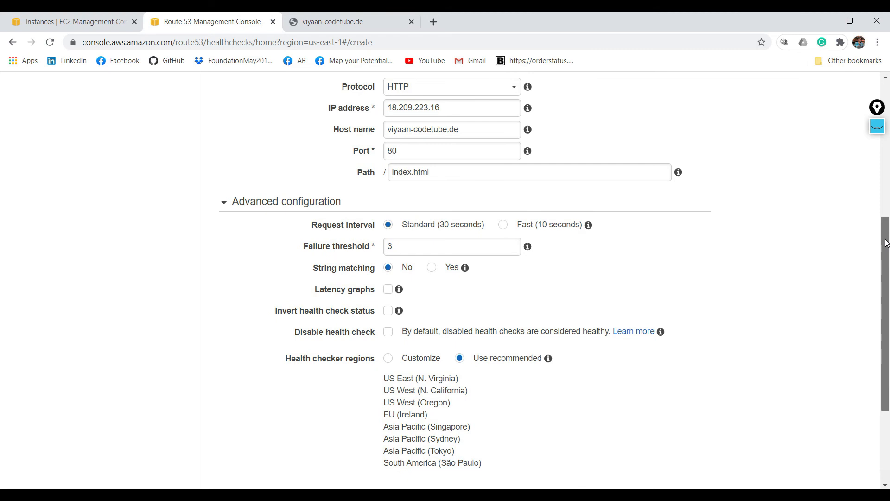
left_click_drag(886, 243, 886, 262)
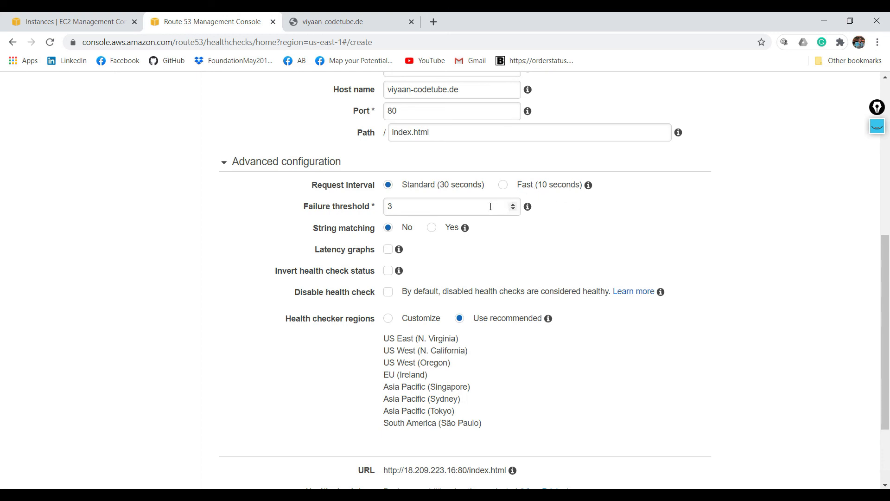
left_click(450, 207)
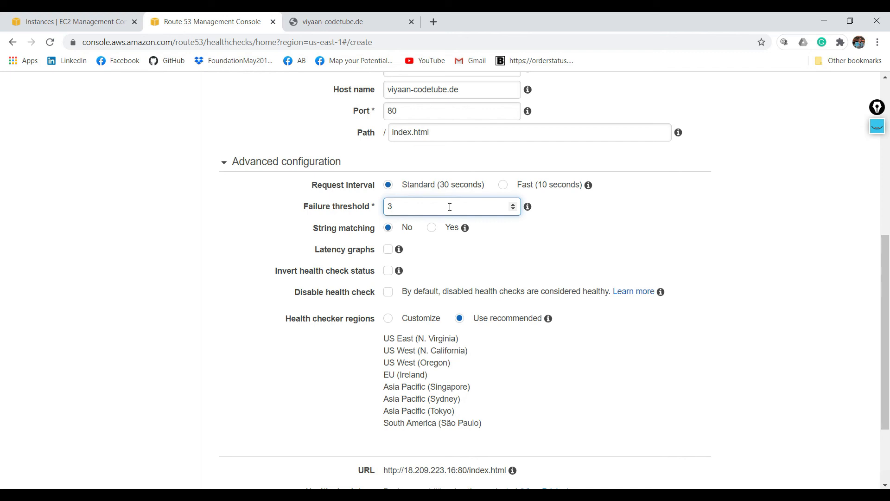
key("BackSpace")
type("1")
left_click(673, 241)
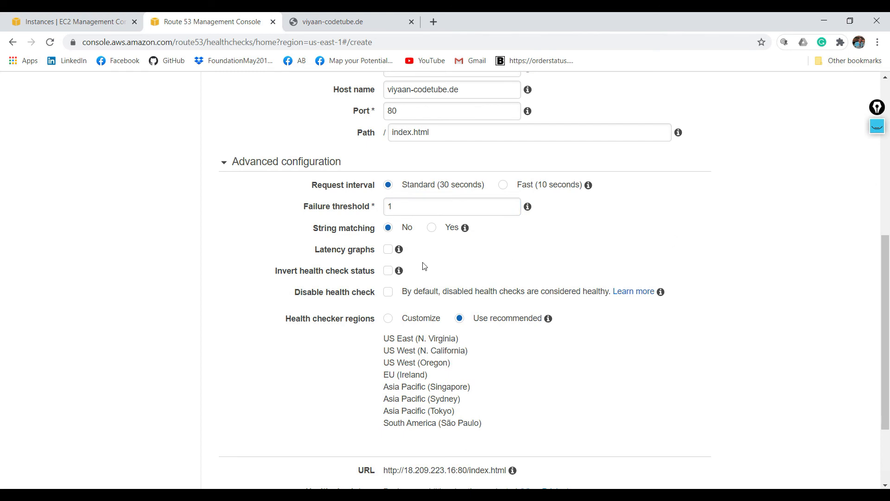
- Proceed to the notification settings and create the health check without an alarm
mouse_move(400, 252)
left_click_drag(888, 300, 889, 353)
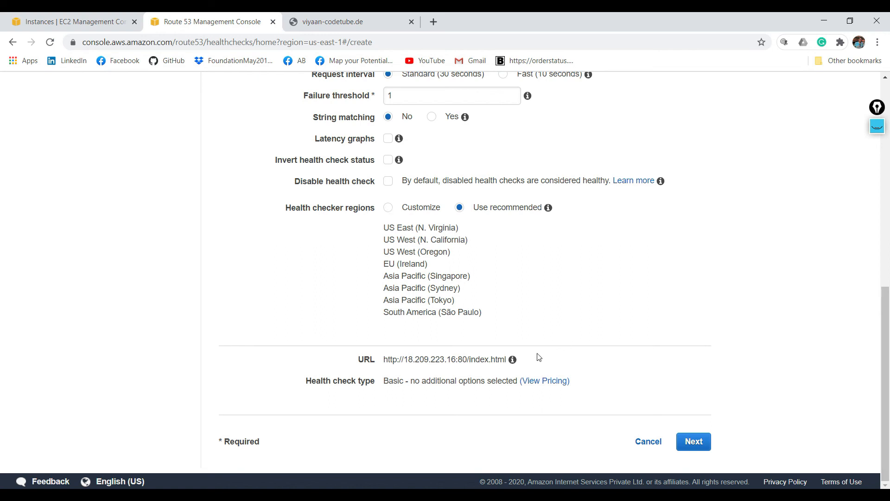
mouse_move(513, 361)
left_click(695, 441)
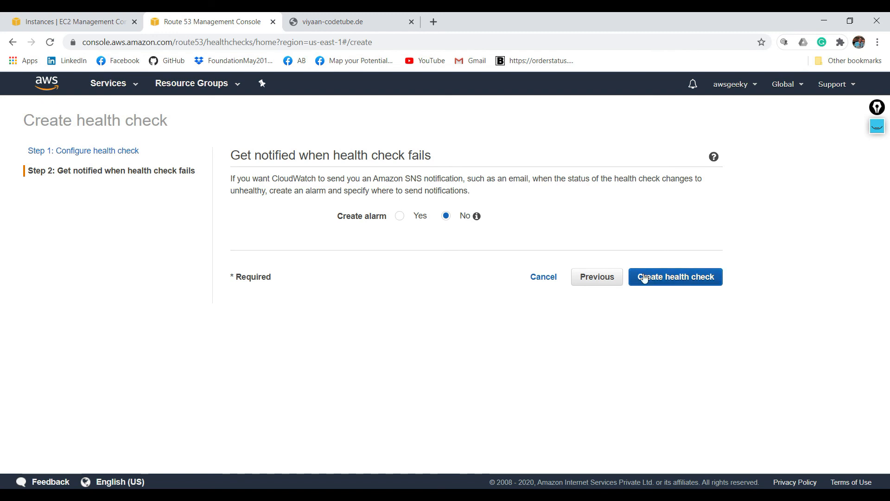
left_click(668, 277)
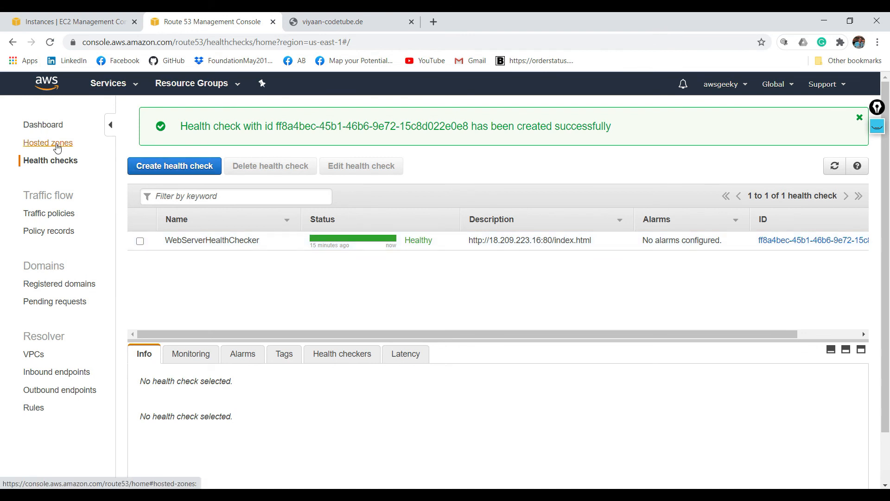
- Open the viyaan-codetube.de hosted zone and start a new record set
left_click(57, 145)
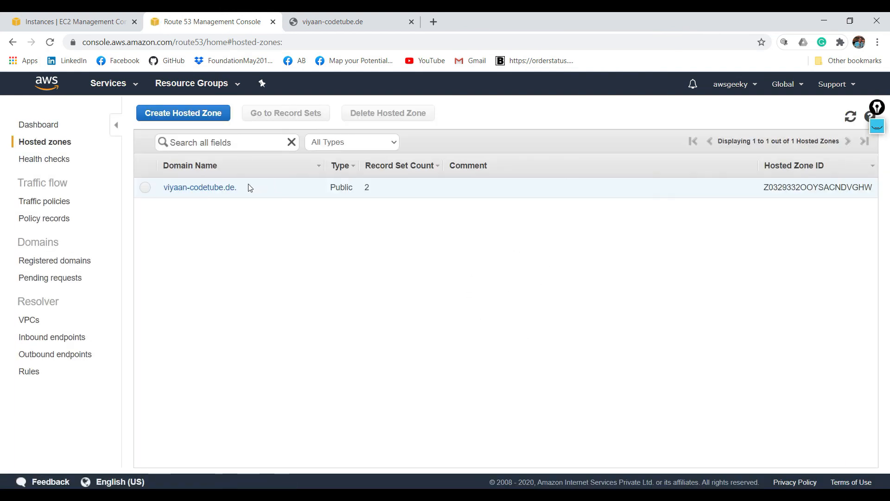
left_click(213, 188)
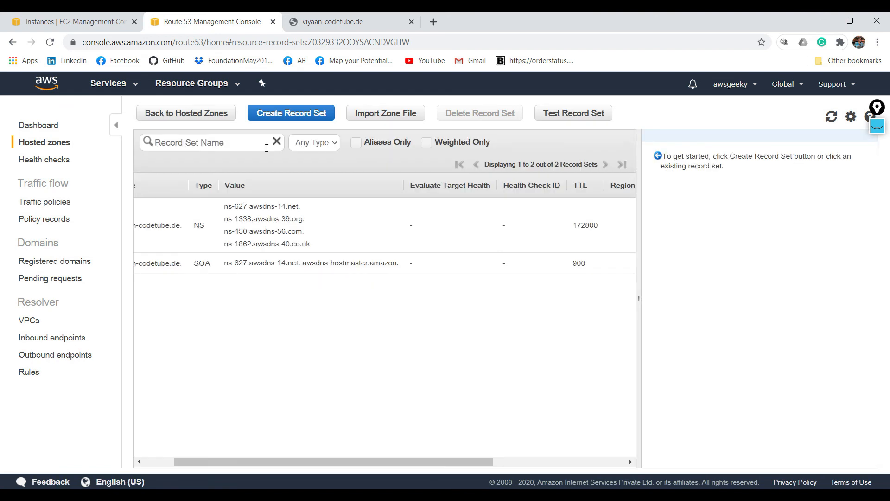
left_click(283, 114)
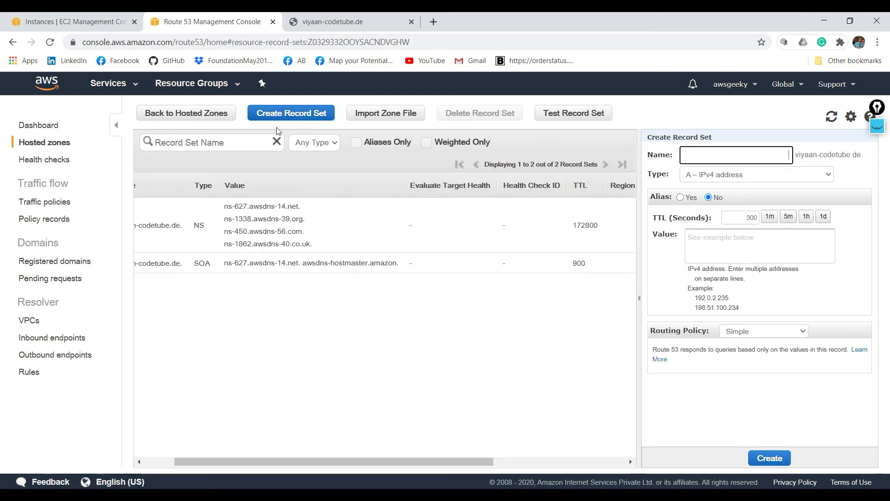
- Copy the Primary instance's public IP 18.209.223.16 into the A record's value and set its TTL to 10 seconds
left_click(33, 19)
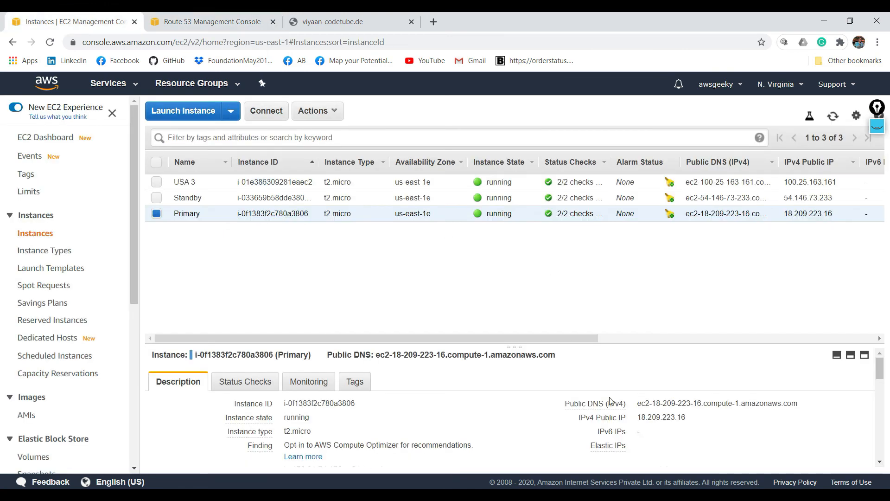
left_click(695, 417)
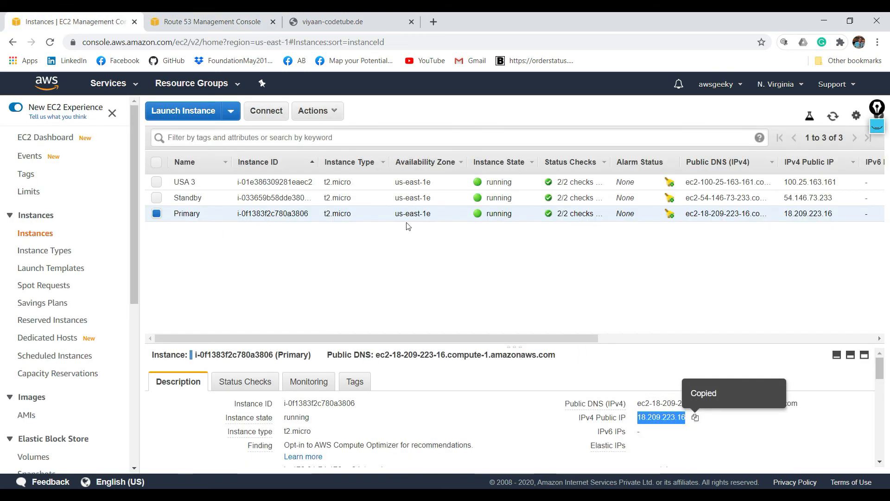
left_click(209, 22)
left_click(706, 258)
key("ctrl+v")
double_click(750, 217)
type("10")
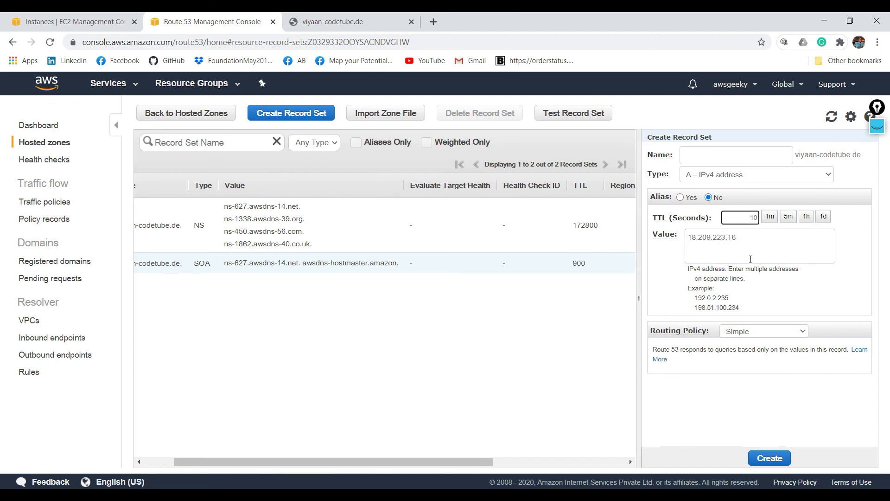
- Create the record with Failover routing as Primary, associated with the WebServerHealthChecker health check
left_click(783, 334)
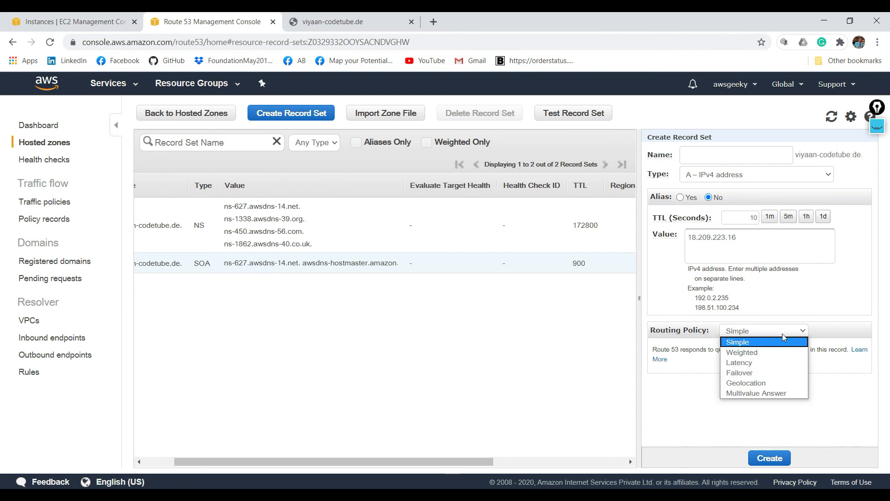
left_click(741, 372)
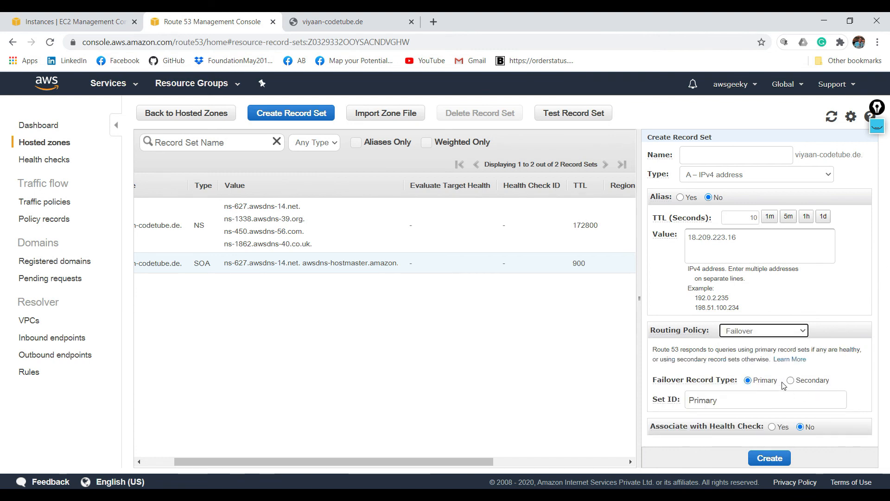
left_click(772, 427)
left_click_drag(874, 320, 876, 385)
left_click(812, 423)
left_click(803, 449)
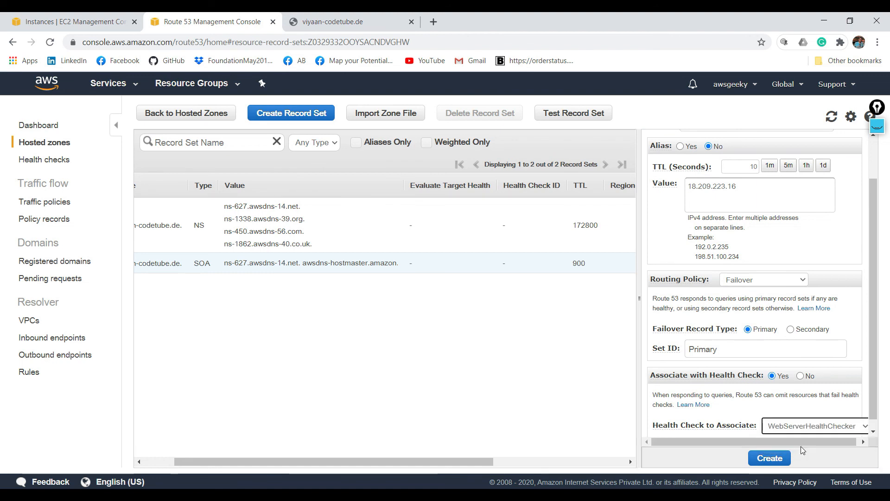
left_click(873, 430)
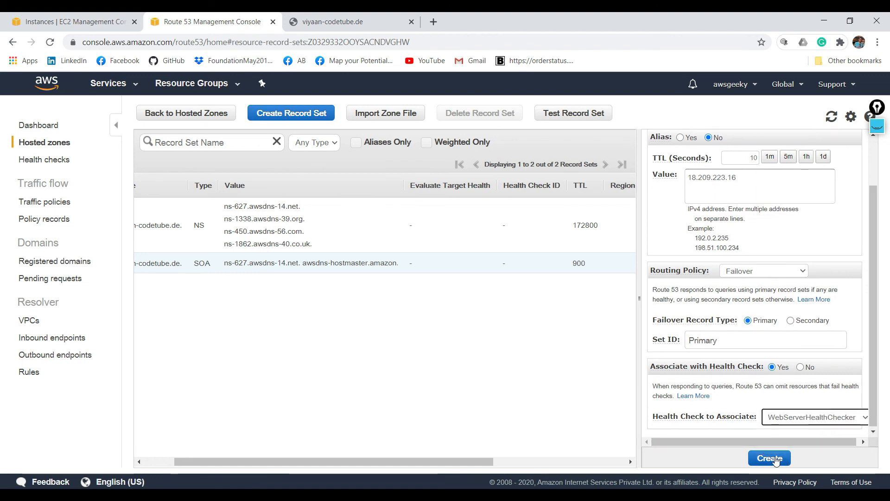
left_click(775, 458)
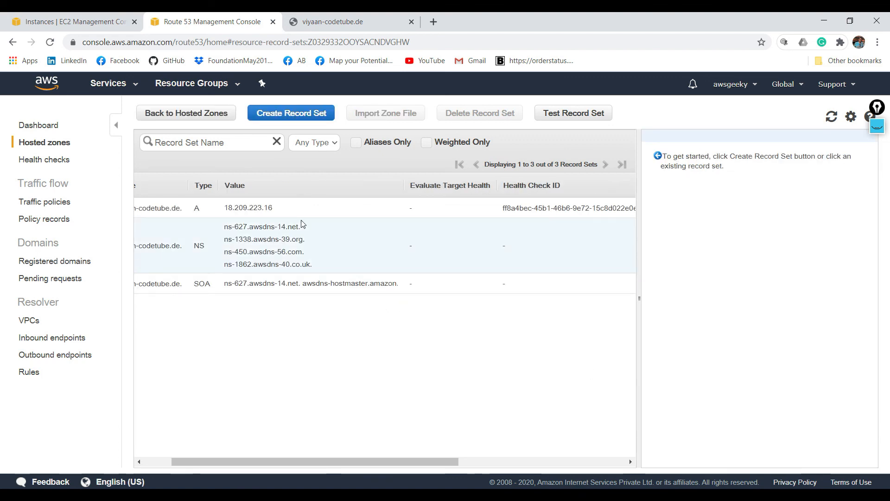
- Start another A record set with the Standby instance's public IP 54.146.73.233 as its value and a TTL of 10 seconds
left_click(285, 118)
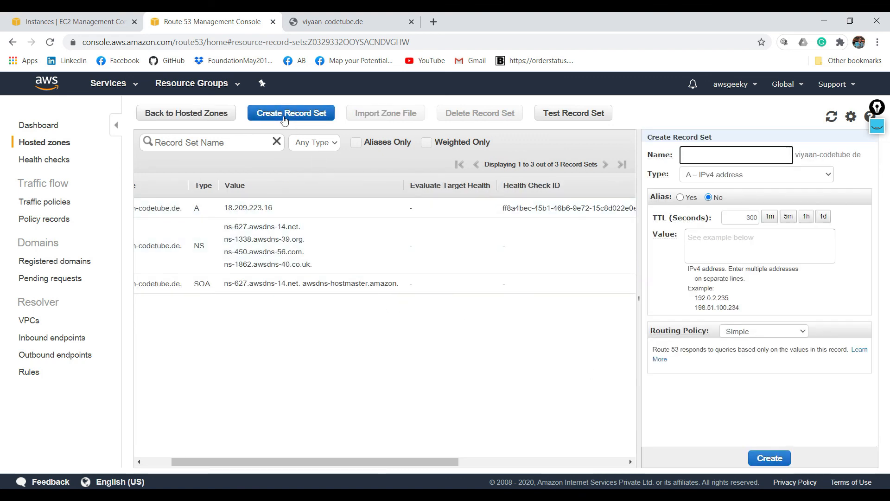
left_click(115, 17)
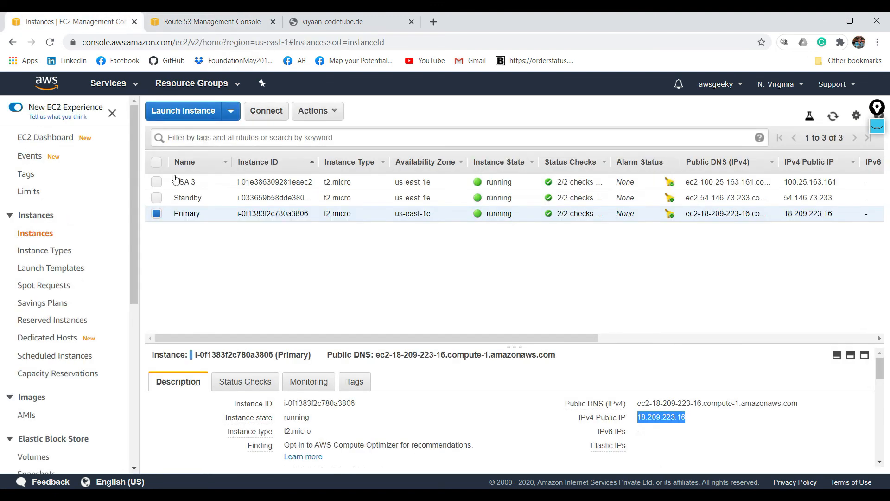
left_click(199, 196)
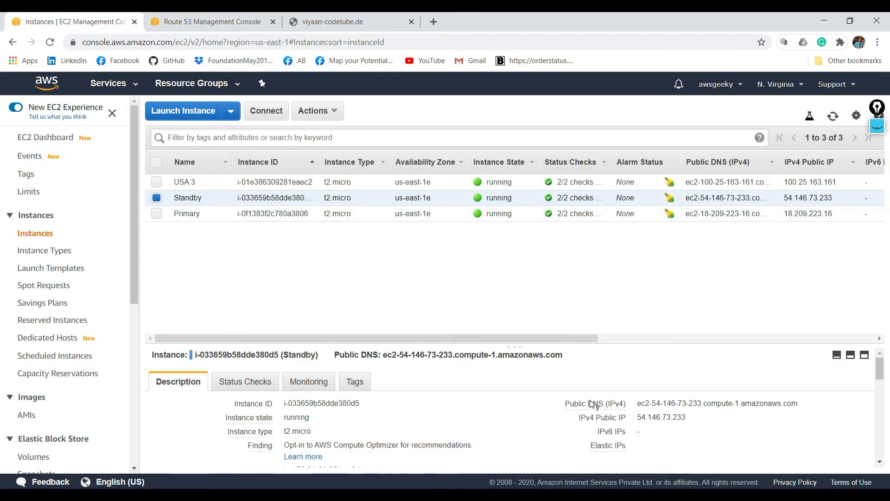
left_click(695, 419)
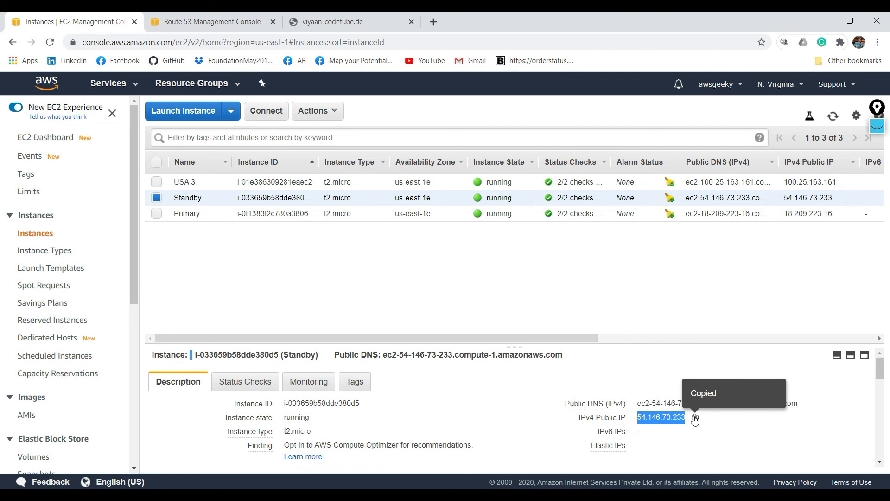
left_click(268, 18)
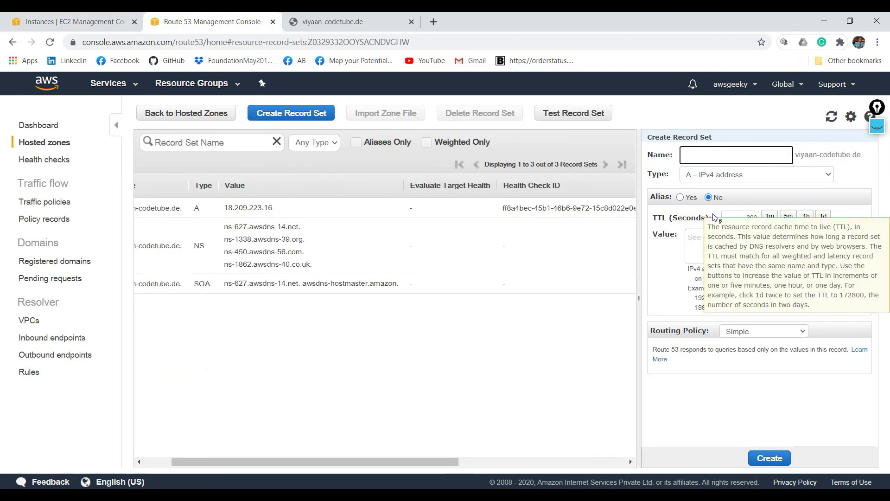
left_click(730, 237)
key("ctrl+v")
double_click(751, 219)
type("10")
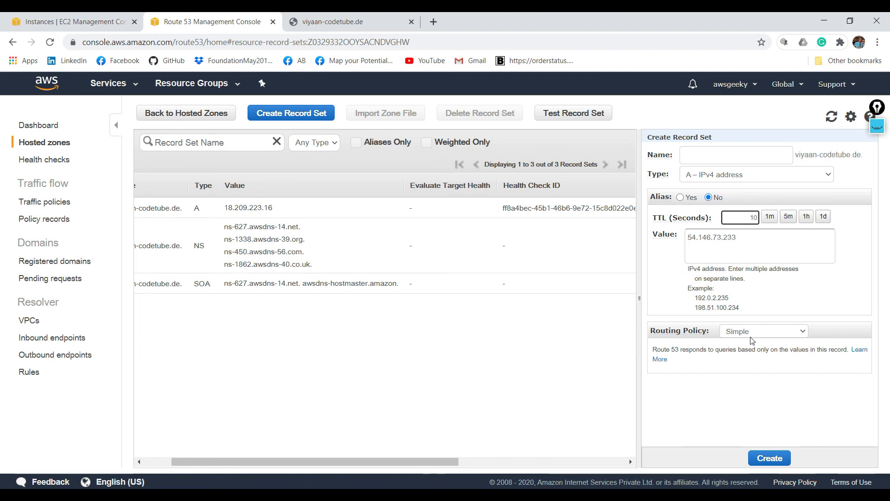
- Create the record with Failover routing as Secondary, without an associated health check
left_click(772, 331)
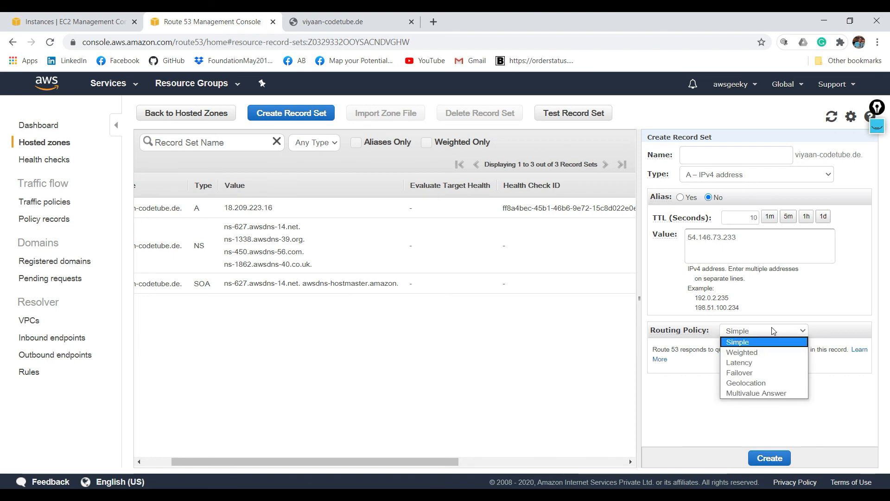
left_click(771, 372)
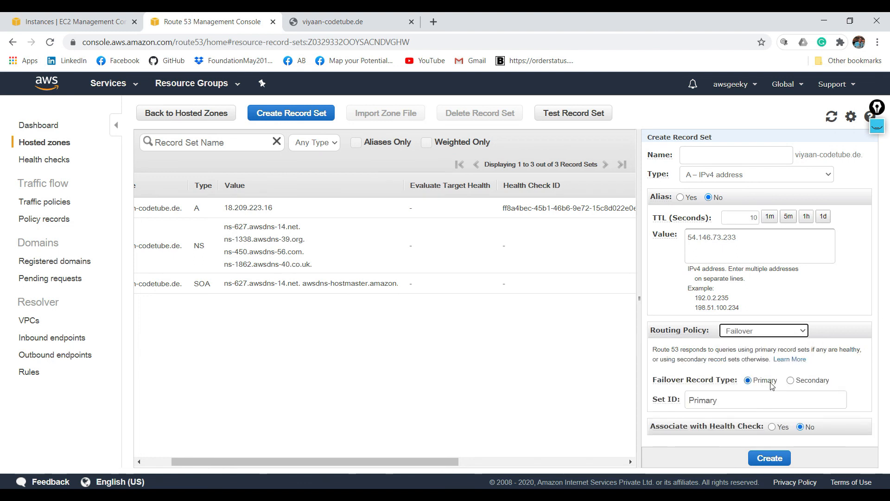
left_click(793, 382)
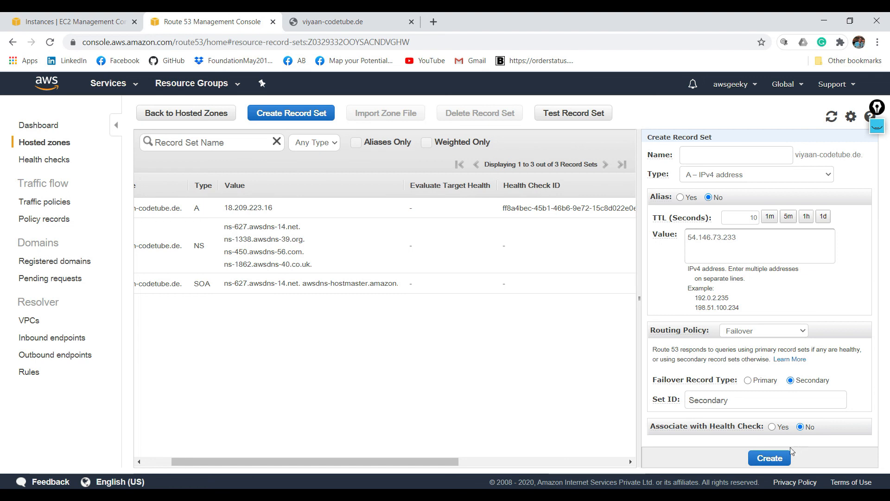
left_click(774, 458)
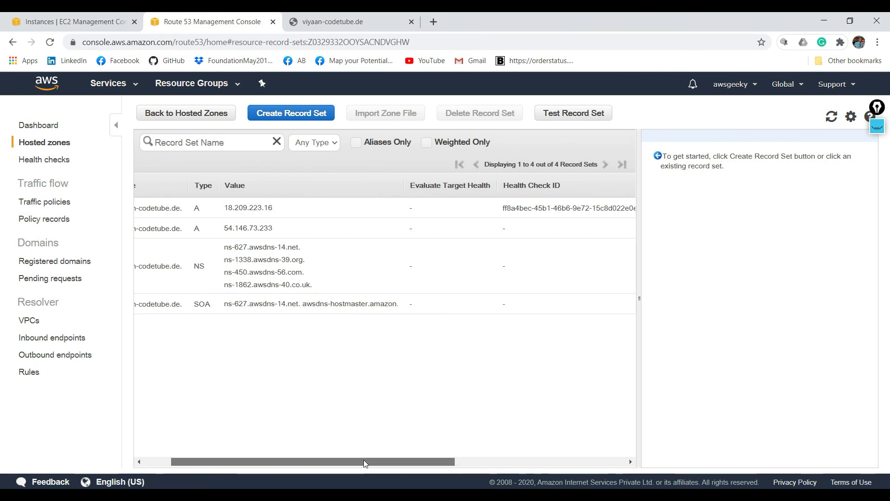
- Review the failover records' health check, TTL and set ID, and reload viyaan-codetube.de to see which server answers
left_click_drag(363, 462, 654, 431)
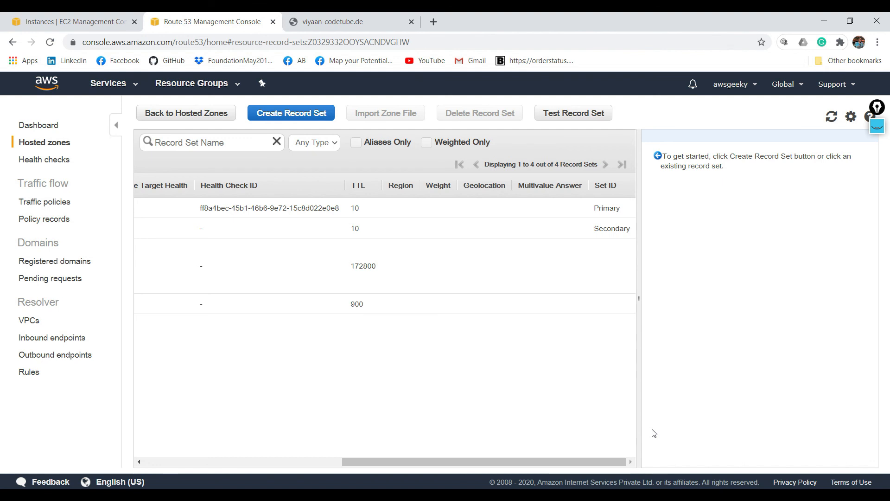
left_click(489, 214)
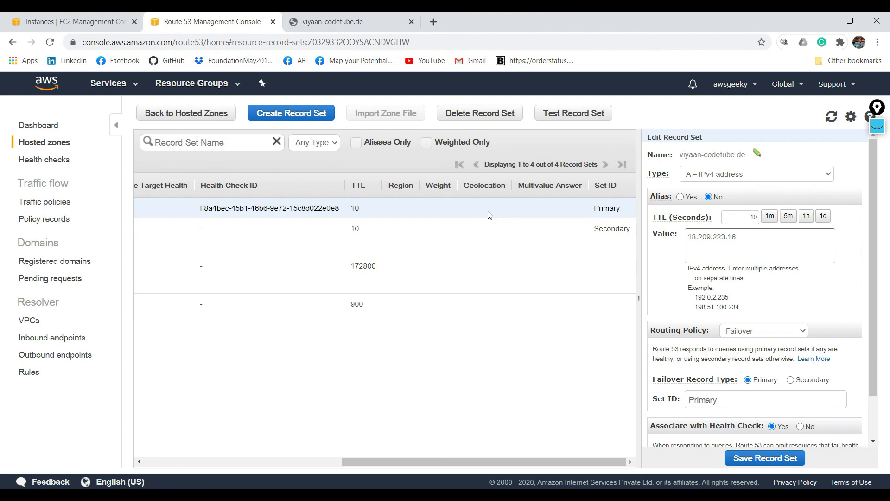
left_click(314, 16)
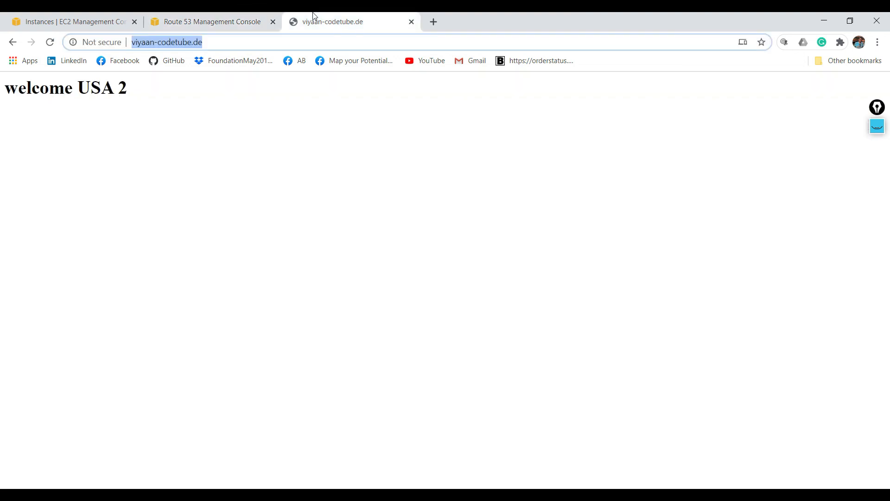
left_click(51, 42)
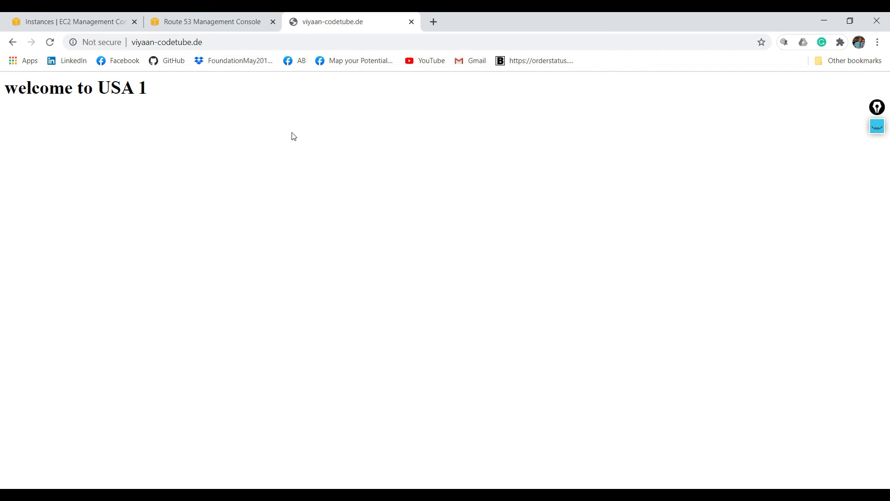
- Stop the Primary EC2 instance to simulate an outage
left_click(100, 17)
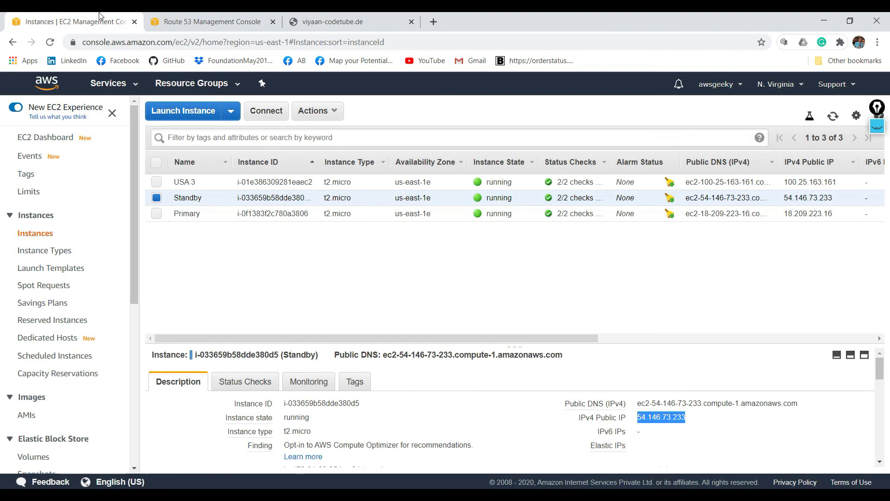
left_click(218, 214)
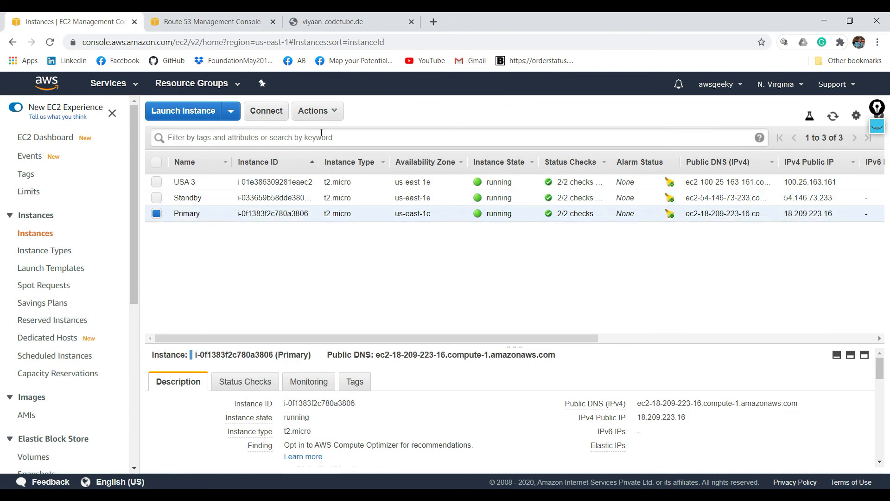
left_click(315, 111)
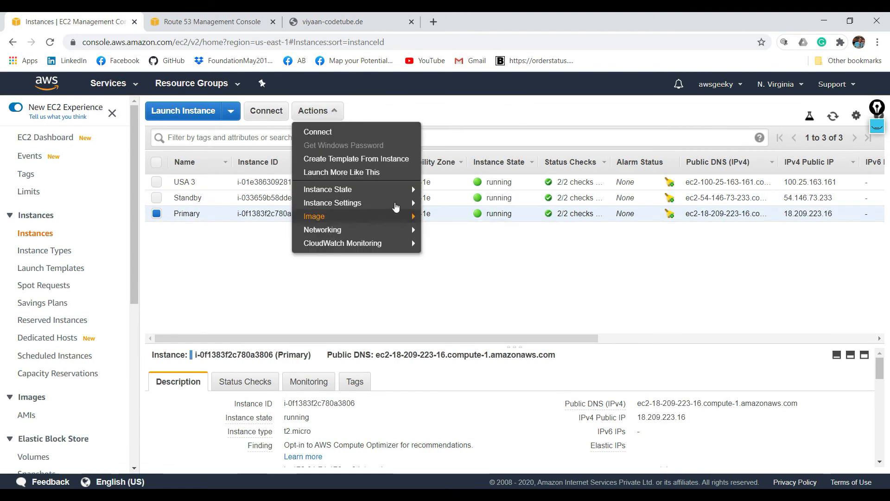
mouse_move(408, 190)
left_click(452, 202)
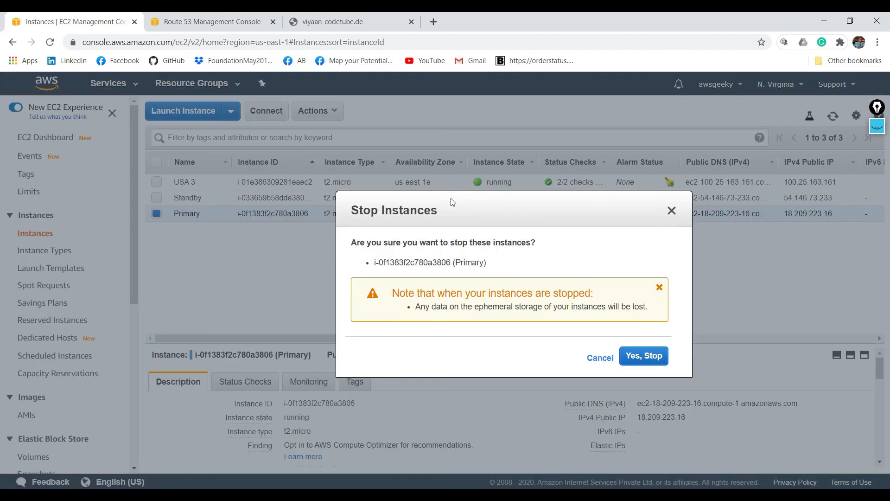
left_click(649, 356)
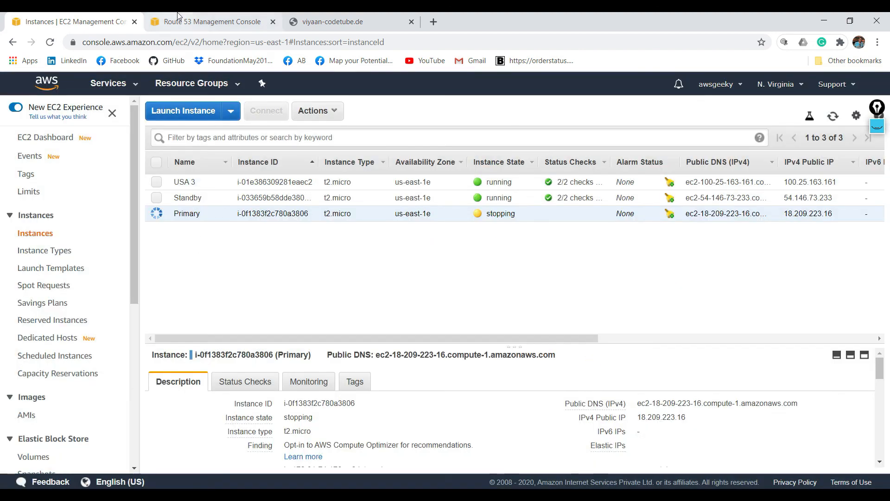
- Check the WebServerHealthChecker status and the Primary instance's state, refreshing both lists
left_click(178, 17)
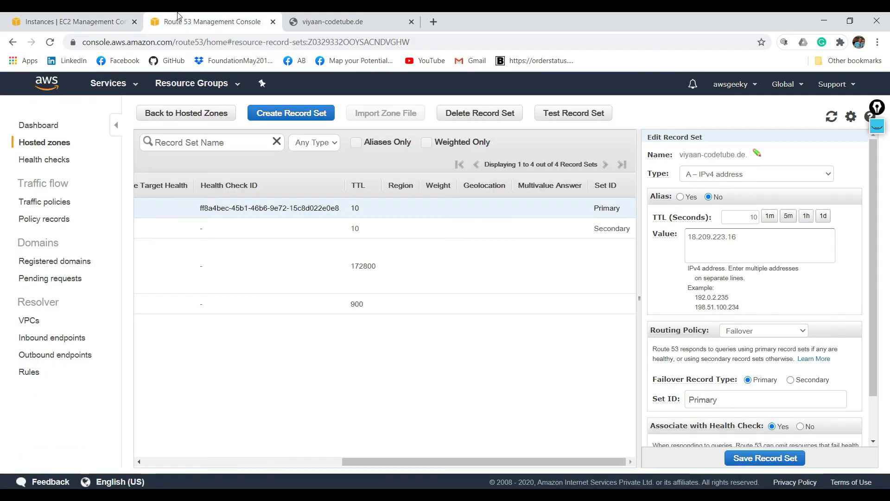
left_click(48, 160)
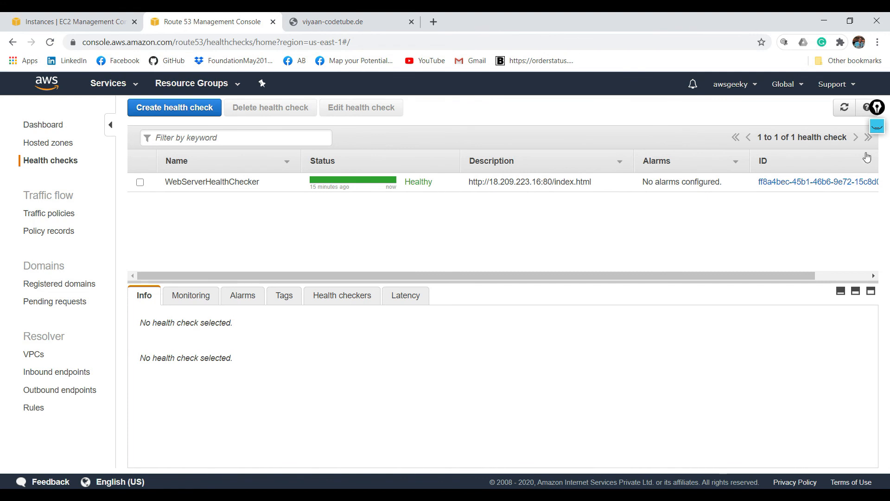
left_click(845, 108)
left_click(78, 18)
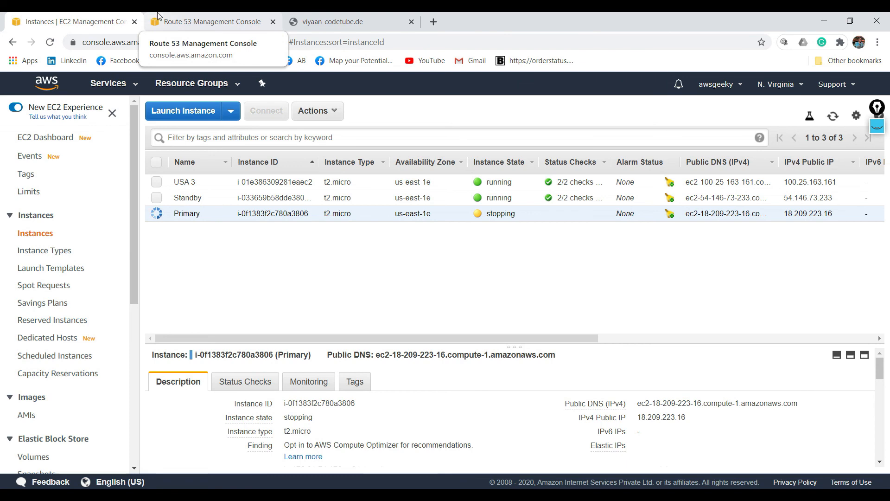
left_click(181, 16)
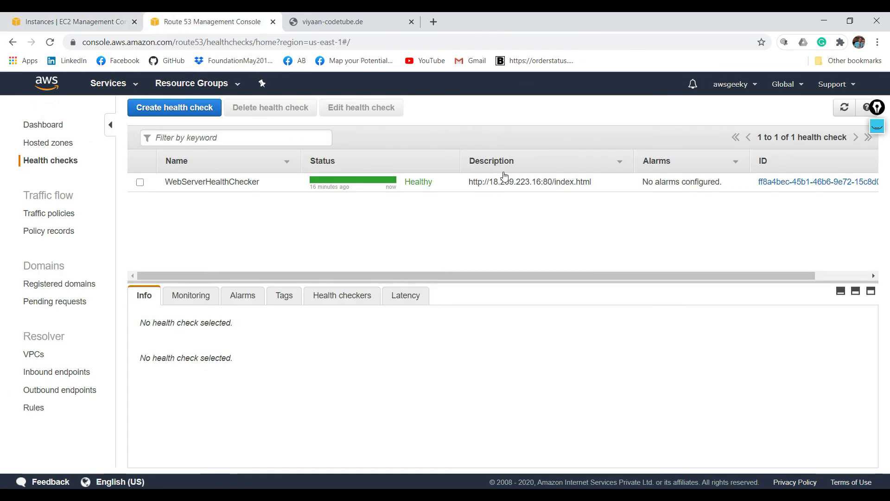
left_click(839, 112)
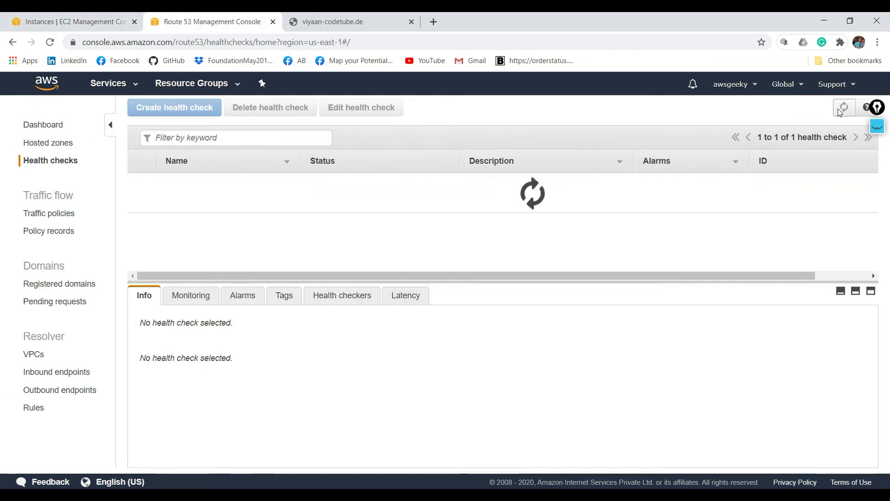
left_click(70, 21)
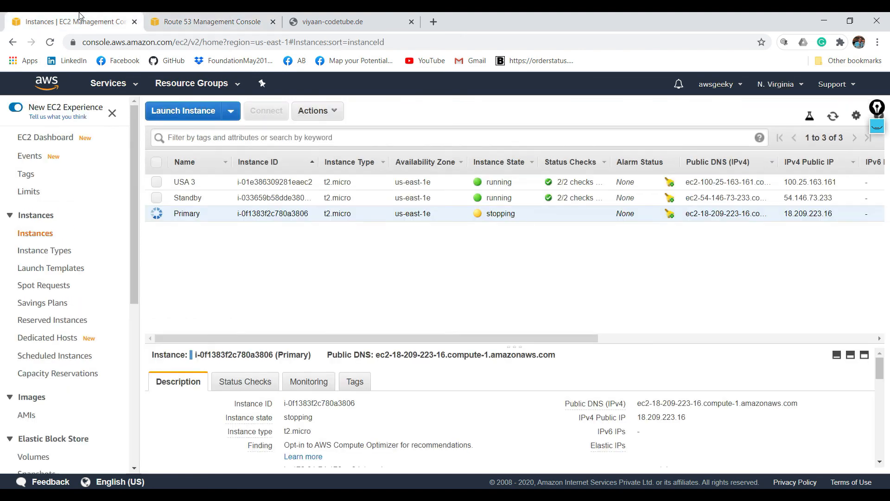
left_click(833, 117)
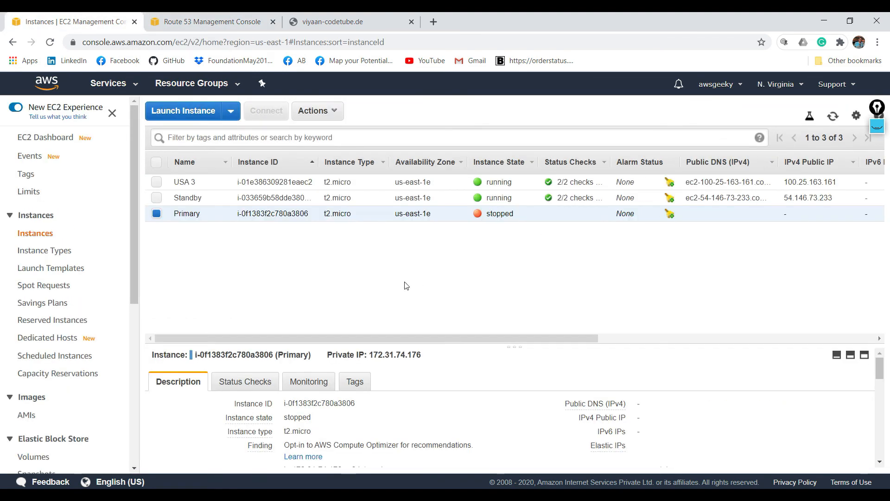
- Refresh the WebServerHealthChecker status again and reload viyaan-codetube.de to test the failover
left_click(208, 22)
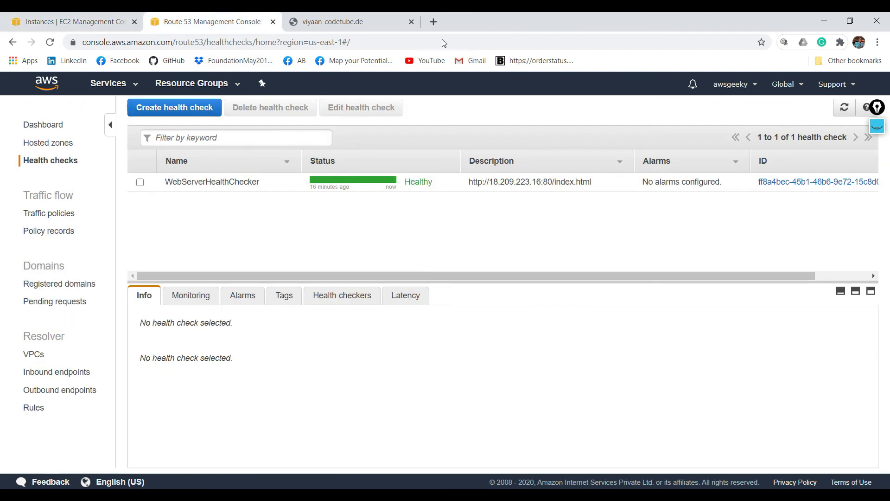
left_click(844, 109)
left_click(844, 109)
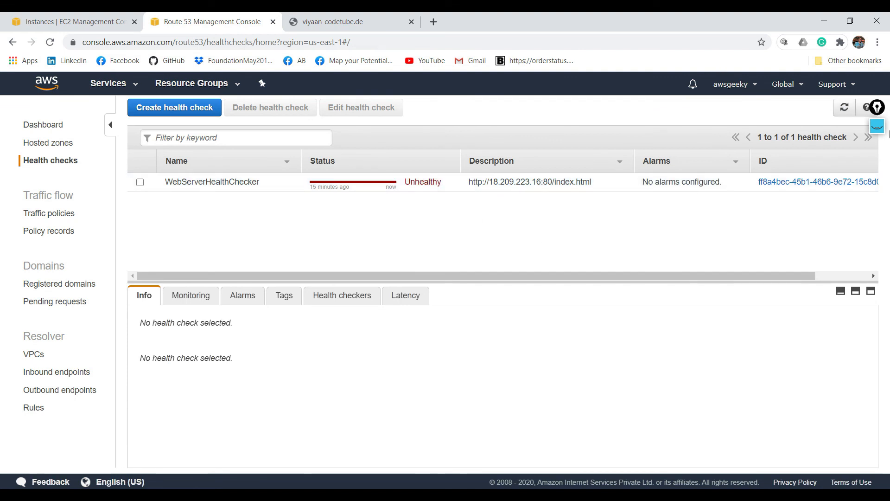
left_click(843, 108)
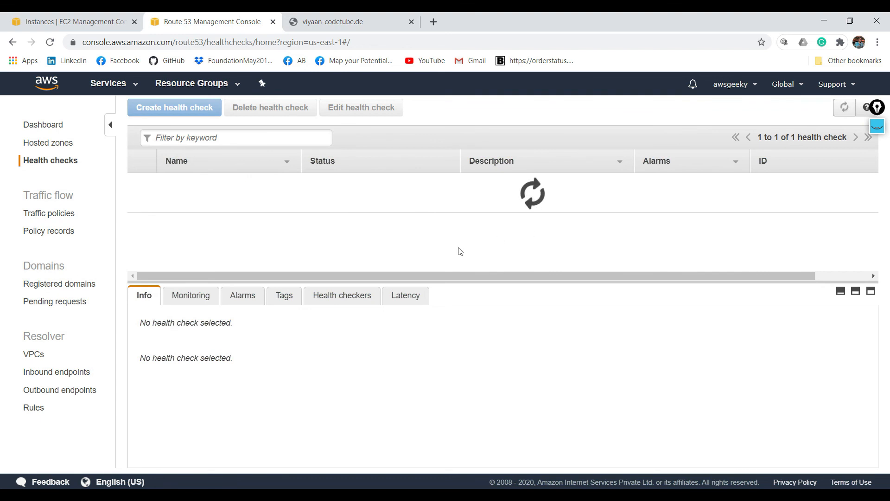
left_click(367, 18)
left_click(49, 42)
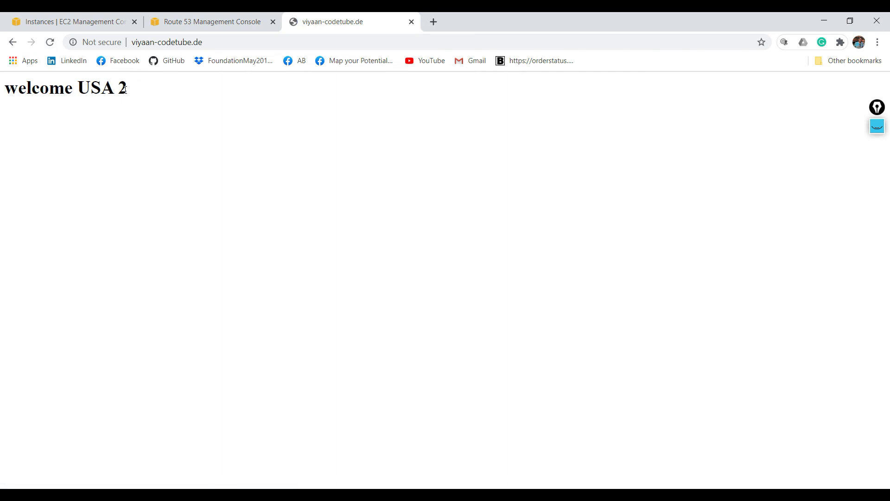
- Try to rename the Standby EC2 instance to Primary_2
left_click(70, 24)
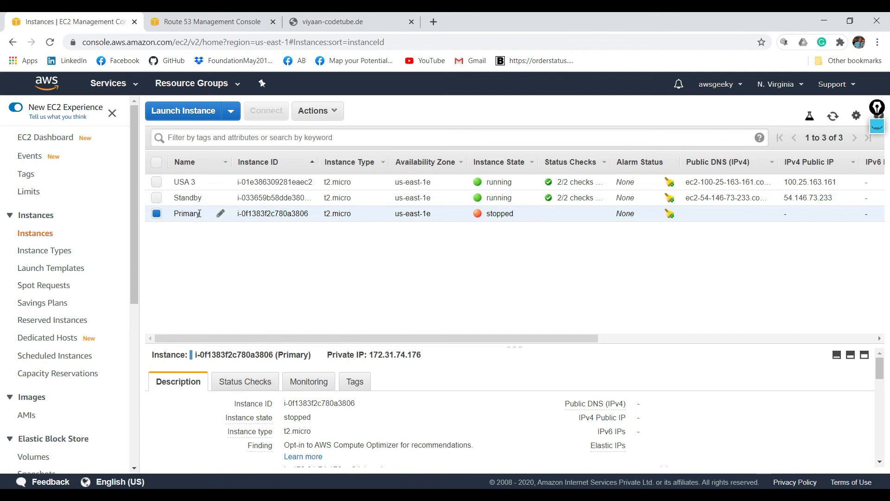
left_click(221, 198)
type("Primary")
type(" 1s")
key("BackSpace")
key("BackSpace")
key("BackSpace")
type("_2")
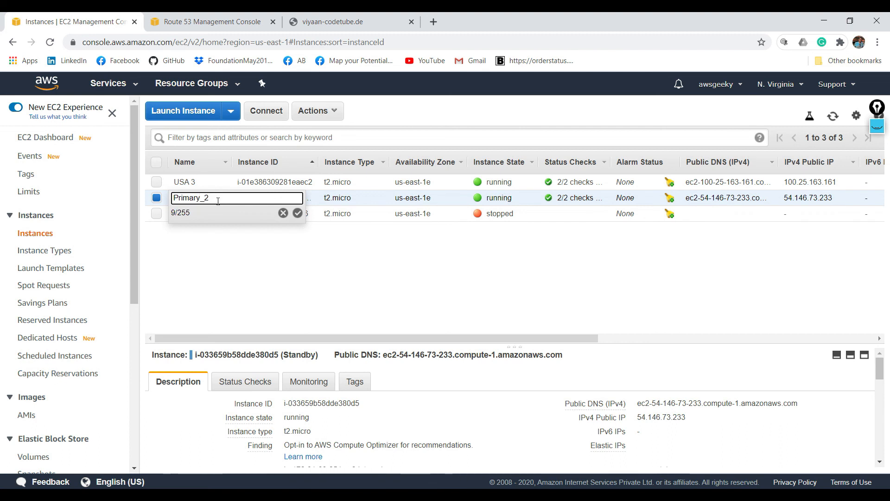
left_click(250, 261)
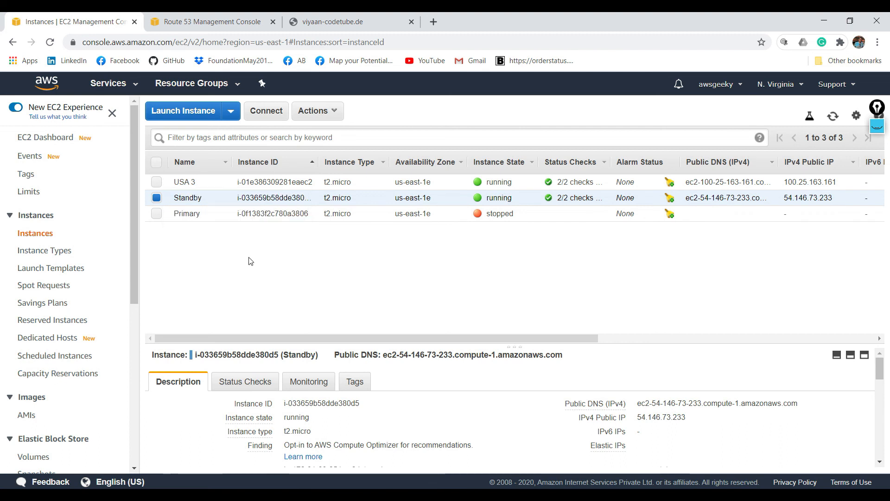
- Rename the Standby instance to Primary1
left_click(221, 198)
type("Primar")
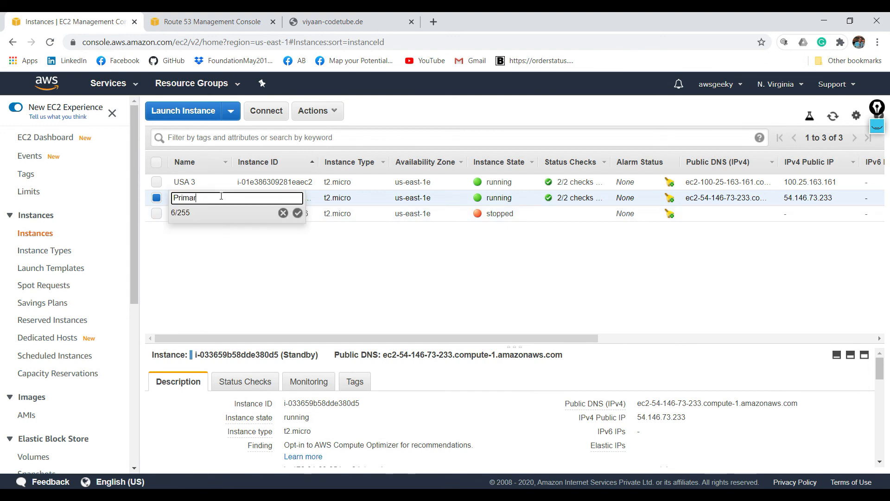
type("y1")
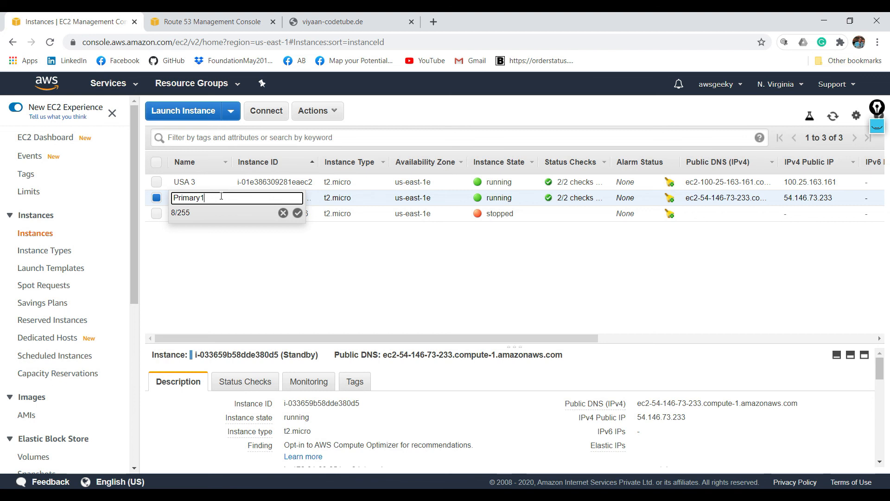
left_click(298, 213)
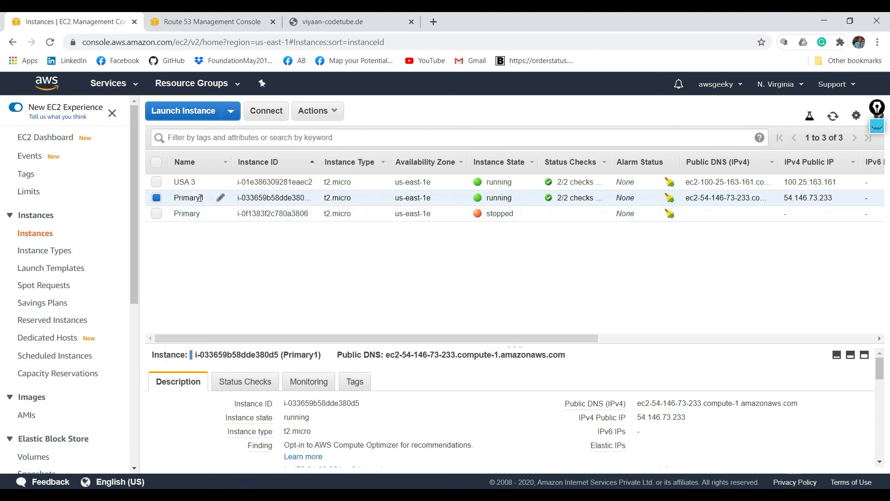
- Compare the Primary and Primary1 instances and view the page served at viyaan-codetube.de
left_click(269, 215)
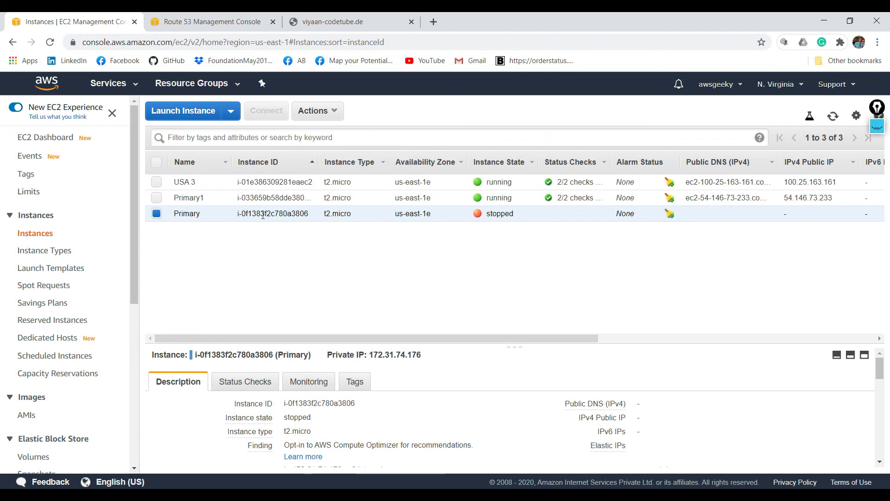
left_click(200, 199)
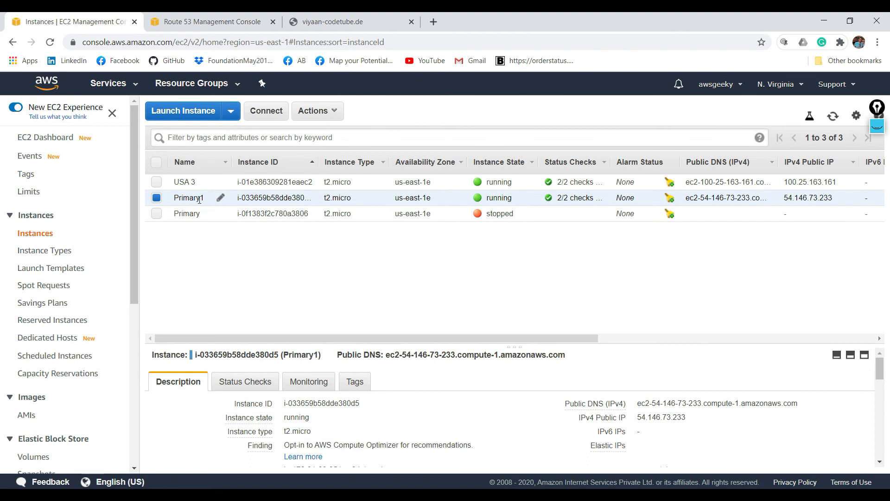
left_click(318, 18)
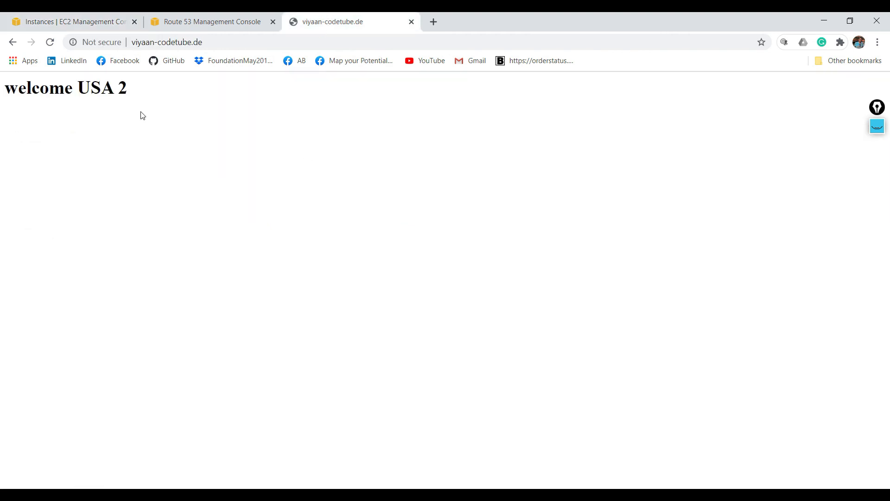